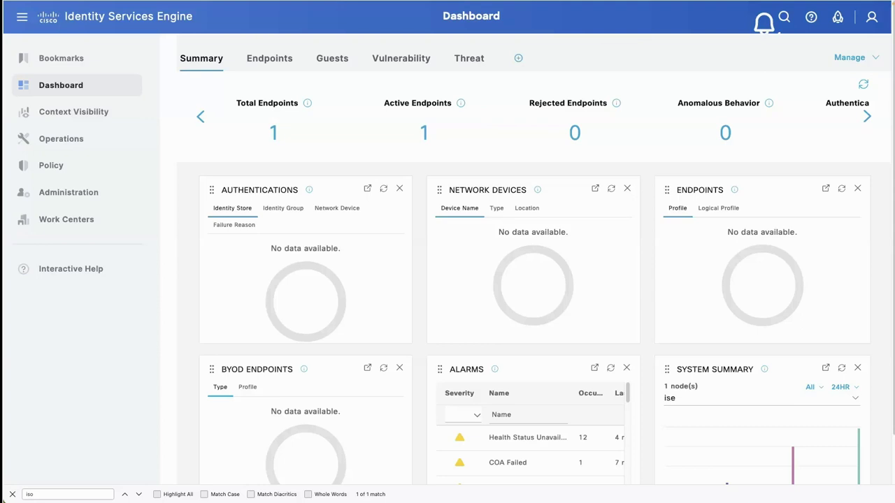
Step: Start a new pxGrid Direct connector named CMDB_100K with certificate validation skipped
mouse_move(90, 194)
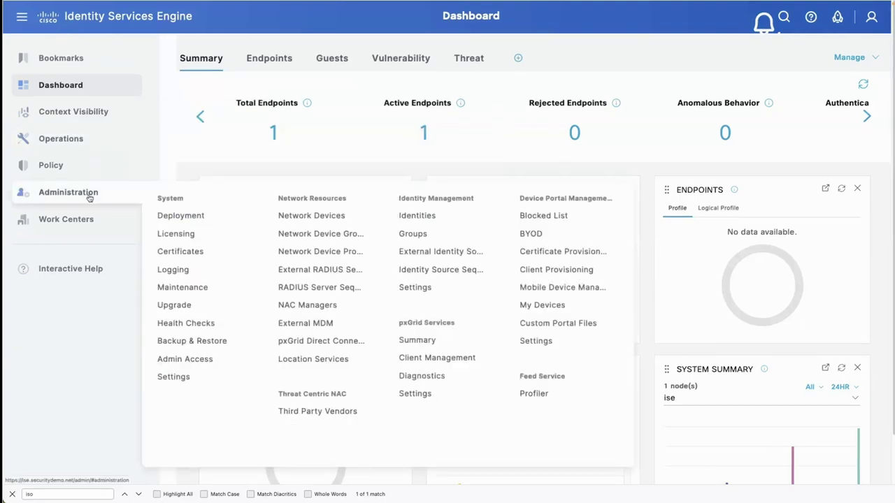
left_click(309, 342)
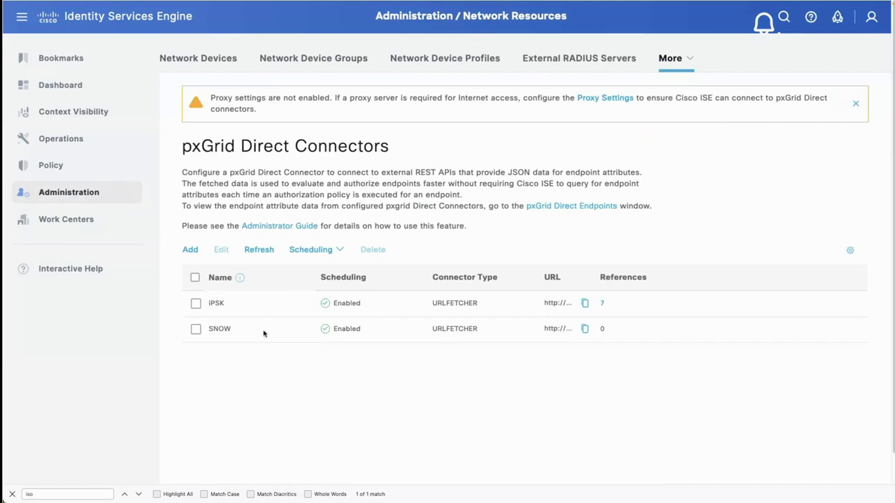
left_click(191, 250)
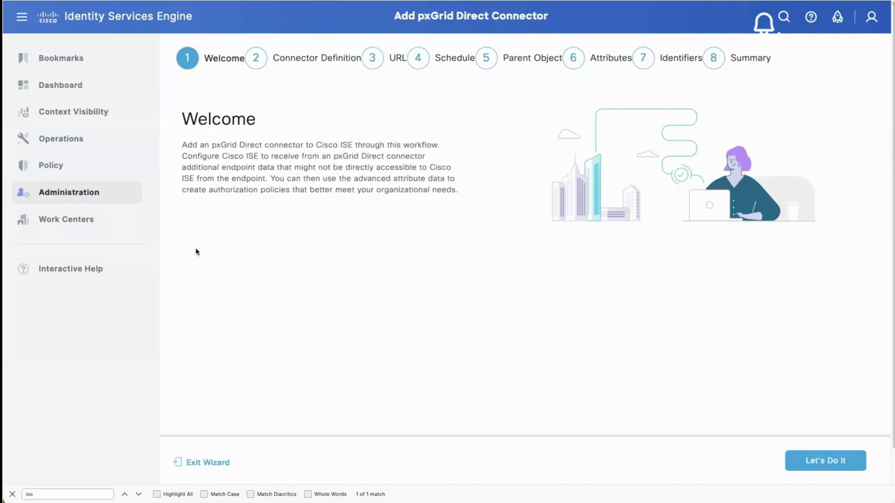
left_click(844, 459)
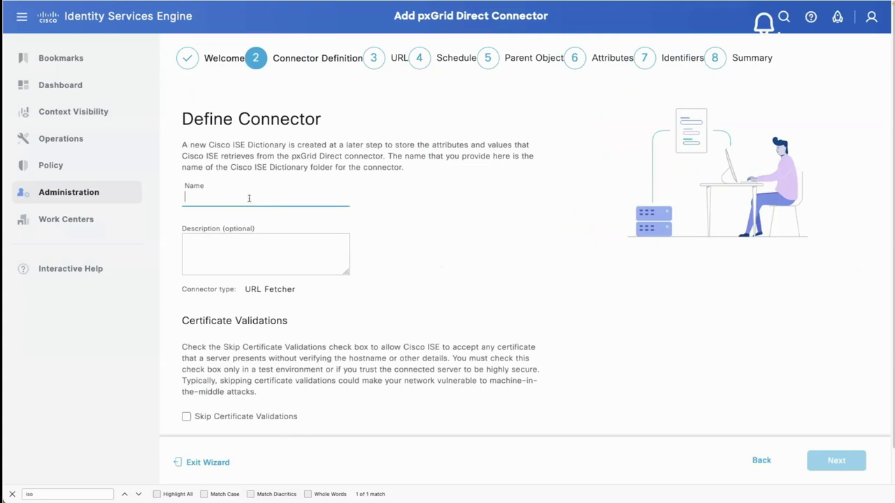
type("CM")
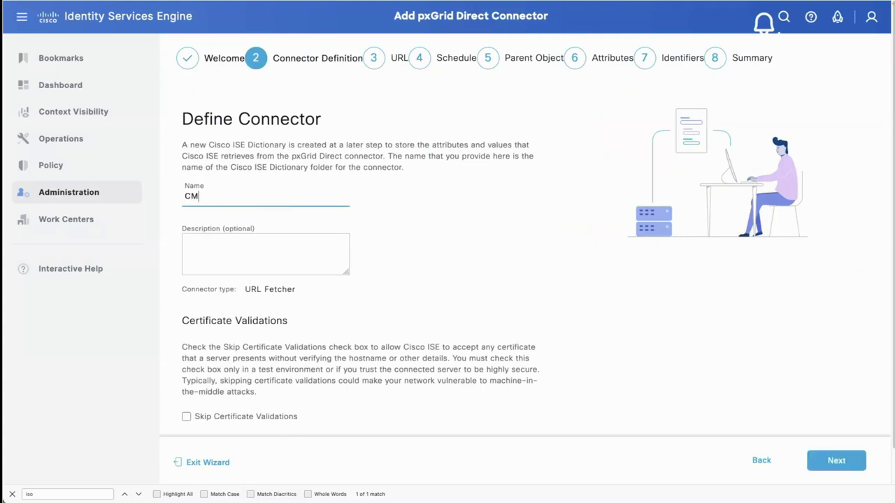
type("DB_100K")
left_click(186, 420)
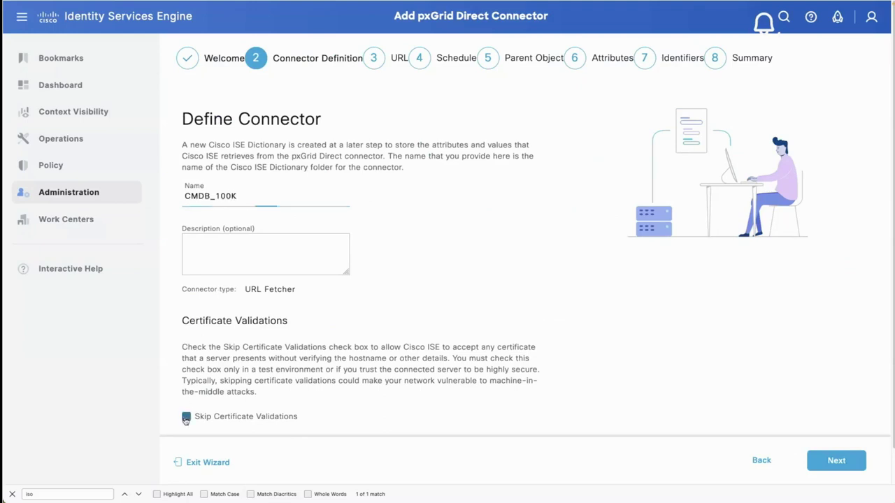
left_click(838, 461)
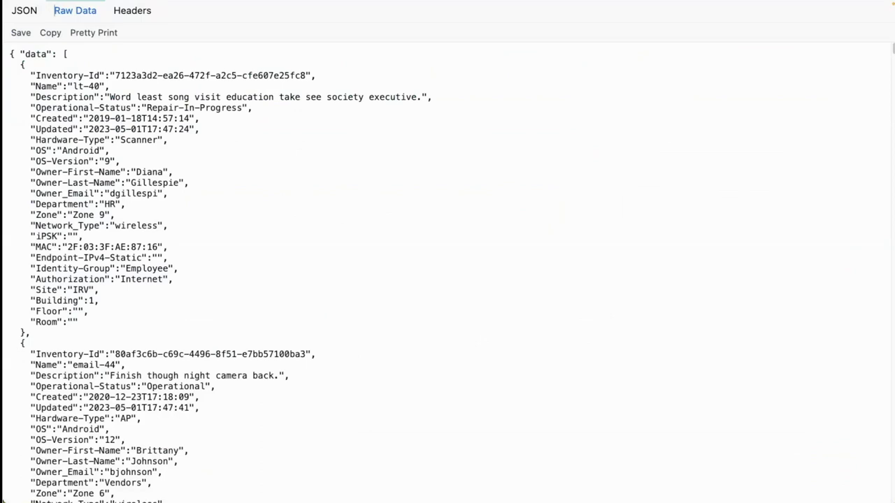
Step: Review the JSON record's Created, OS, Owner_Email, Department, iPSK and MAC fields, then return to ISE
left_click_drag(13, 75, 31, 118)
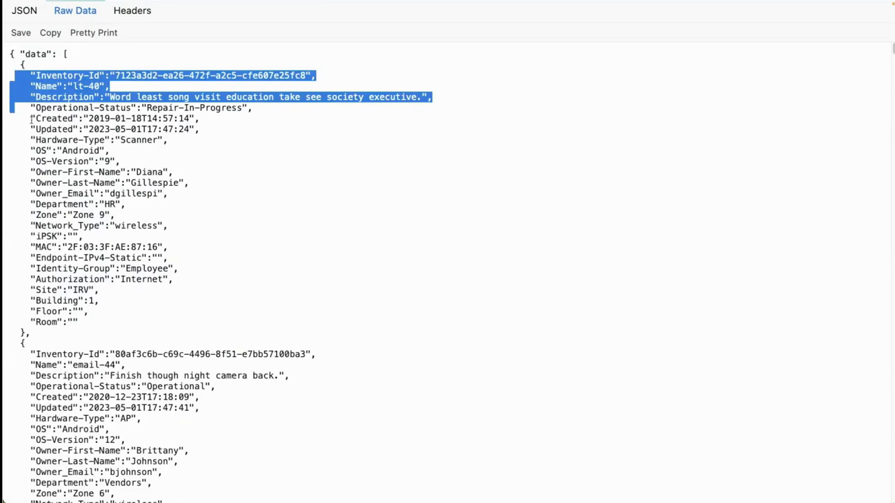
left_click(31, 119)
double_click(37, 118)
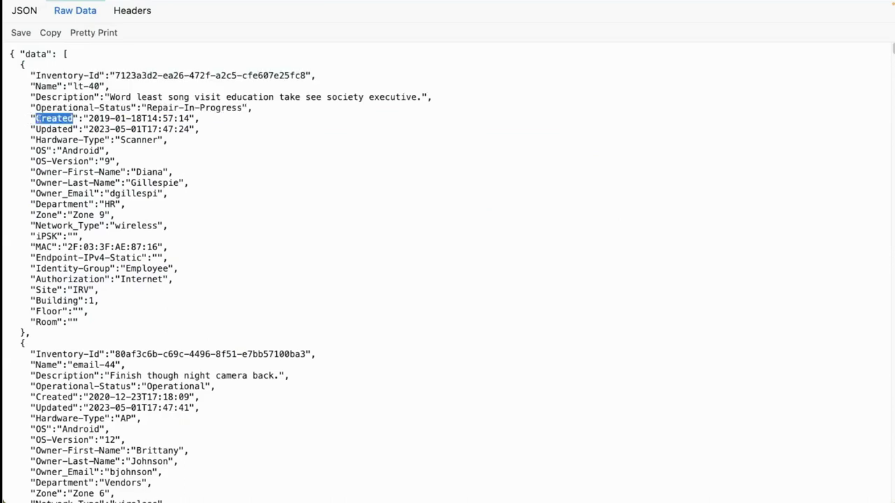
triple_click(37, 118)
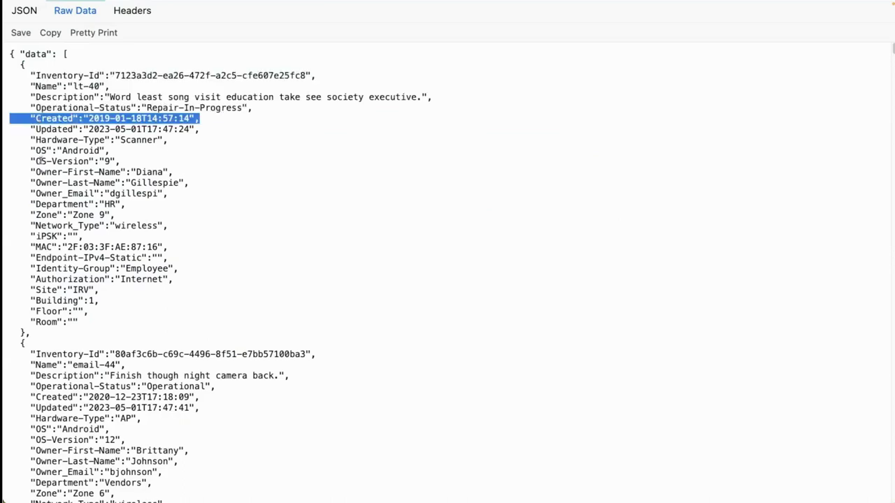
triple_click(39, 151)
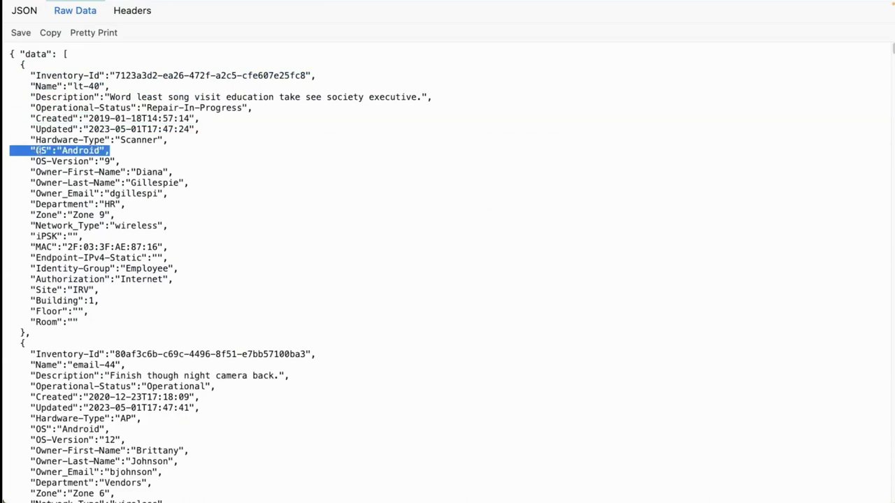
triple_click(42, 195)
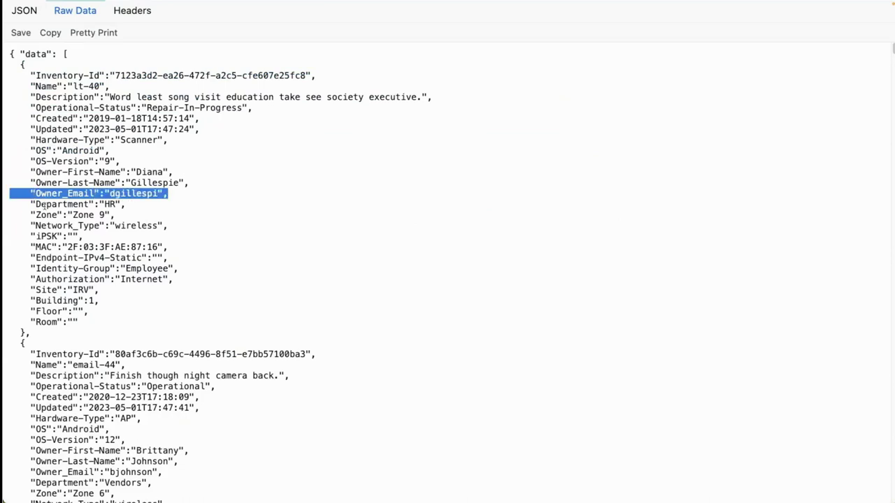
triple_click(43, 205)
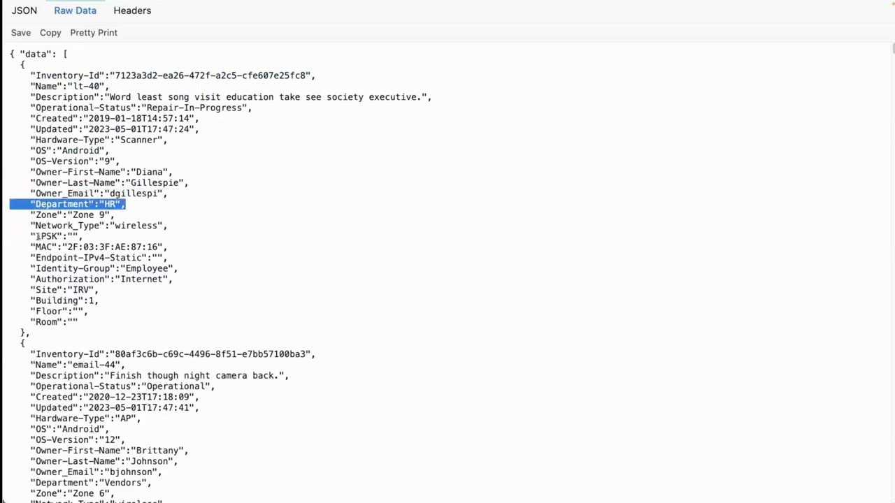
left_click_drag(36, 237, 158, 247)
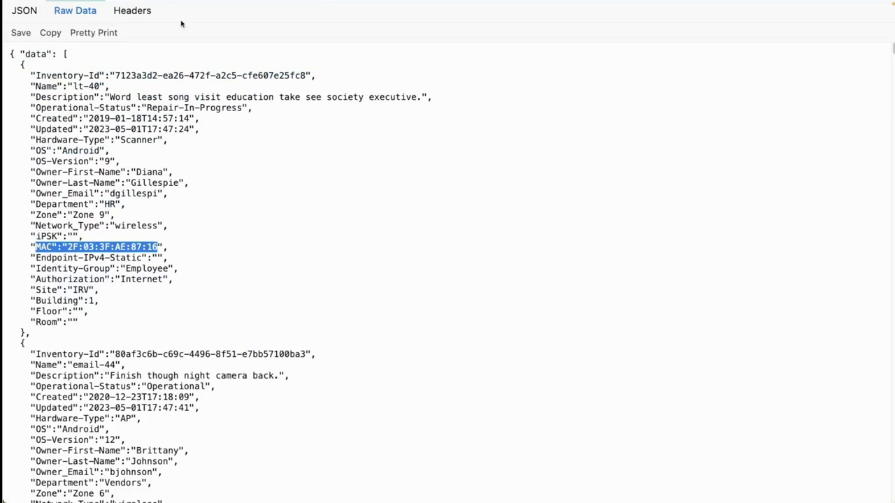
key("ctrl+Tab")
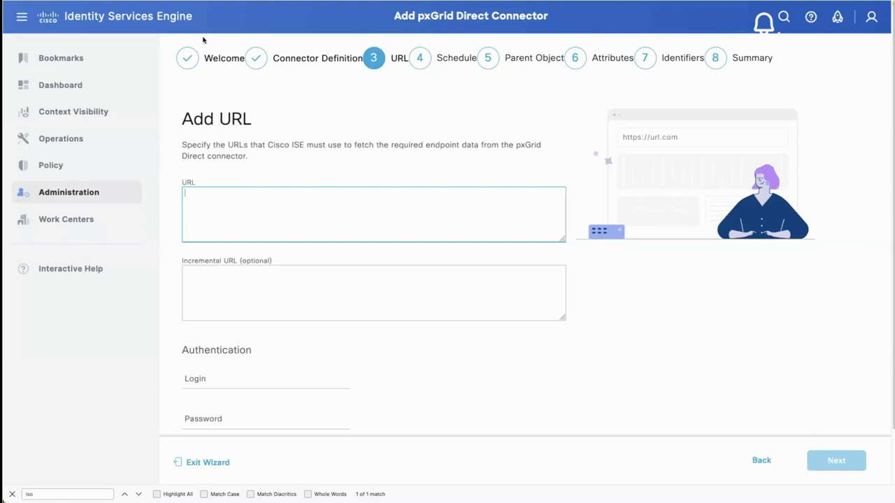
Step: Paste the CMDB_100K.json source URL and enter 'none' as both login and password
type("http://cmdb.trust0.net/cmdbs/CMDB_100K.json")
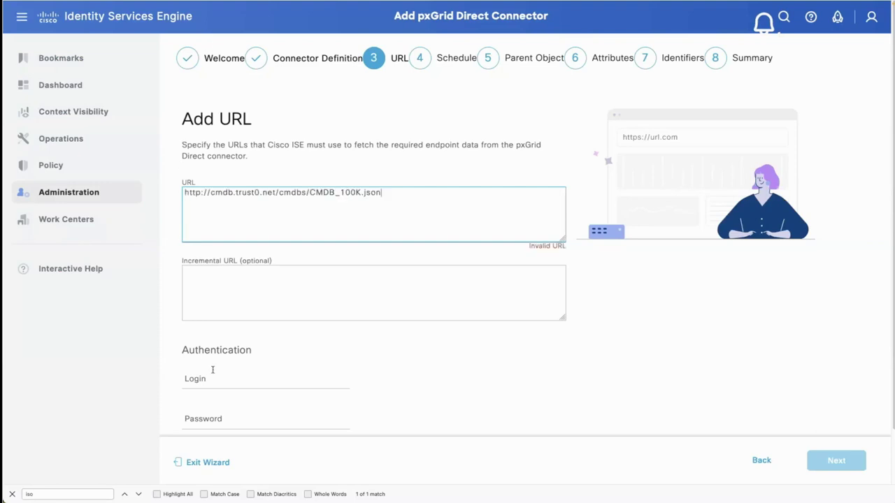
left_click(212, 370)
type("none")
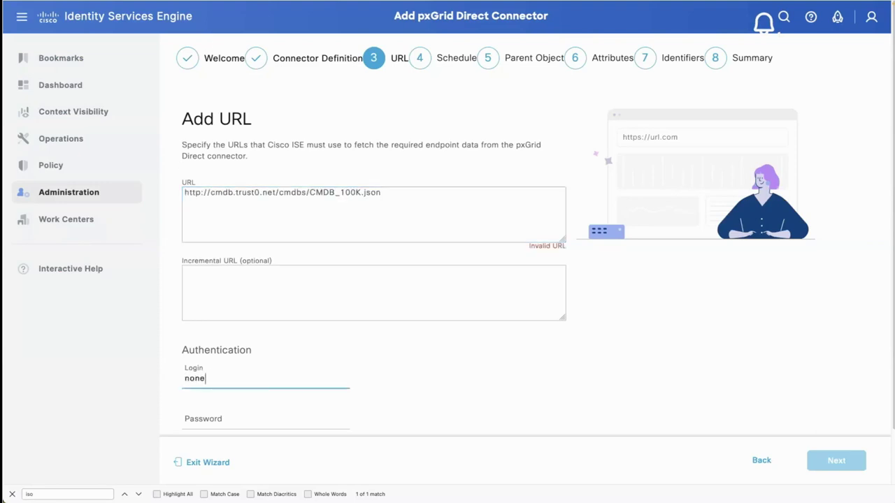
key("Tab")
type("none")
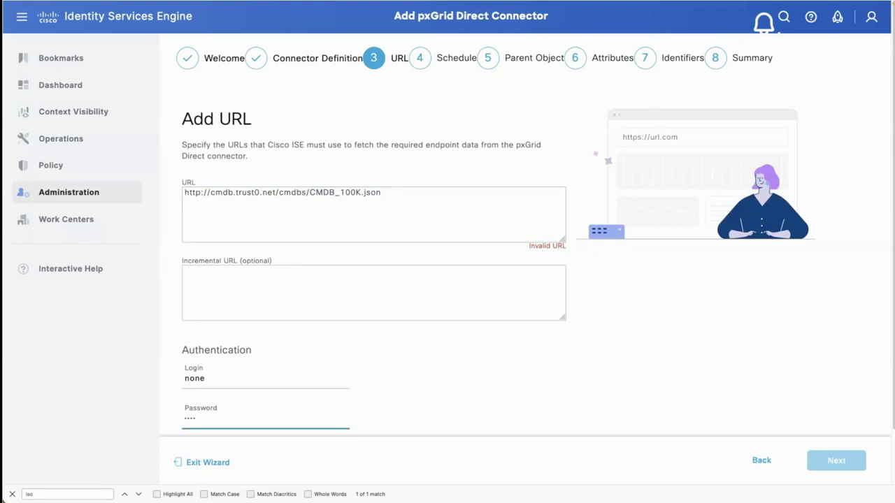
scroll(320, 396, "down", 1)
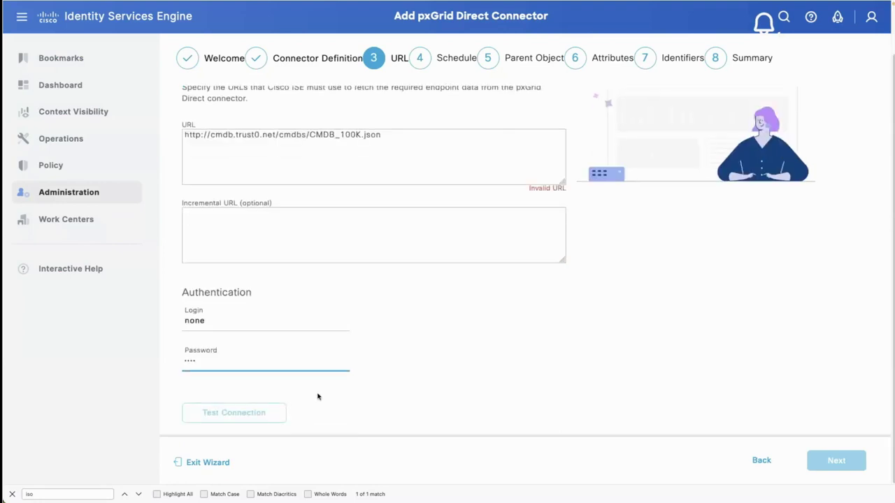
left_click(255, 414)
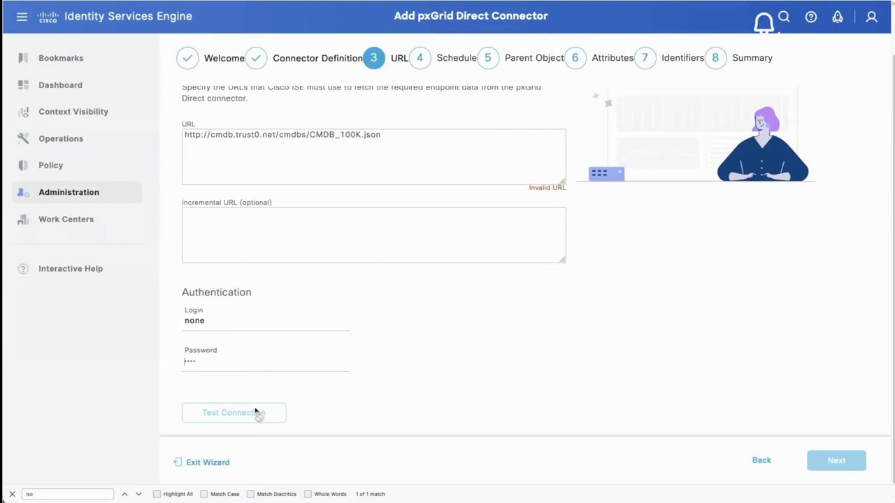
Step: Replace the URL hostname with 54.177.244.201 and get a successful connection test
left_click_drag(211, 137, 275, 137)
type("54.177.244.201")
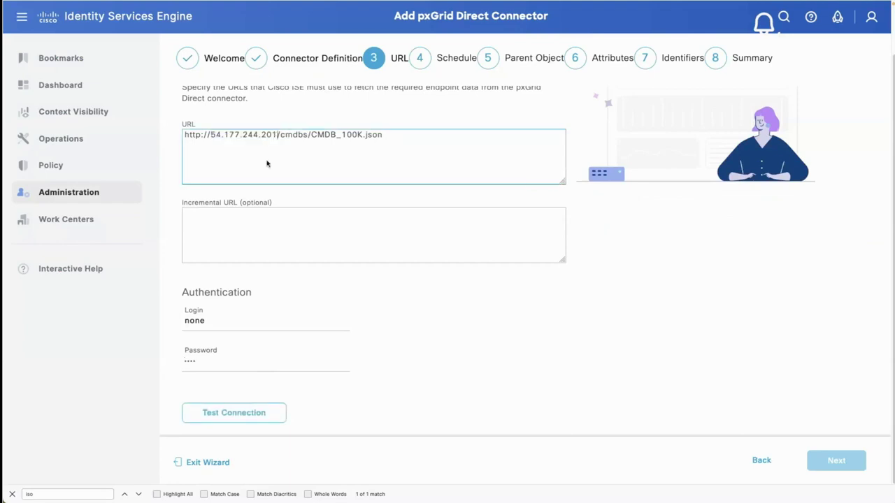
left_click(219, 416)
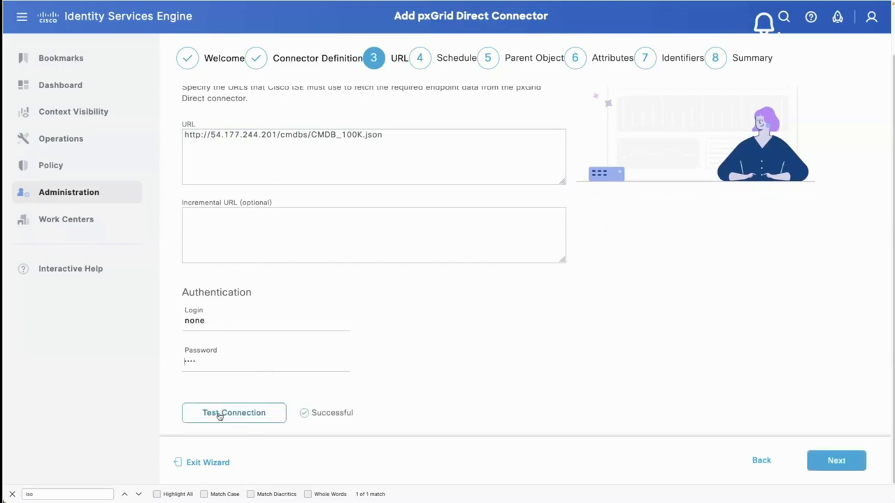
left_click(849, 467)
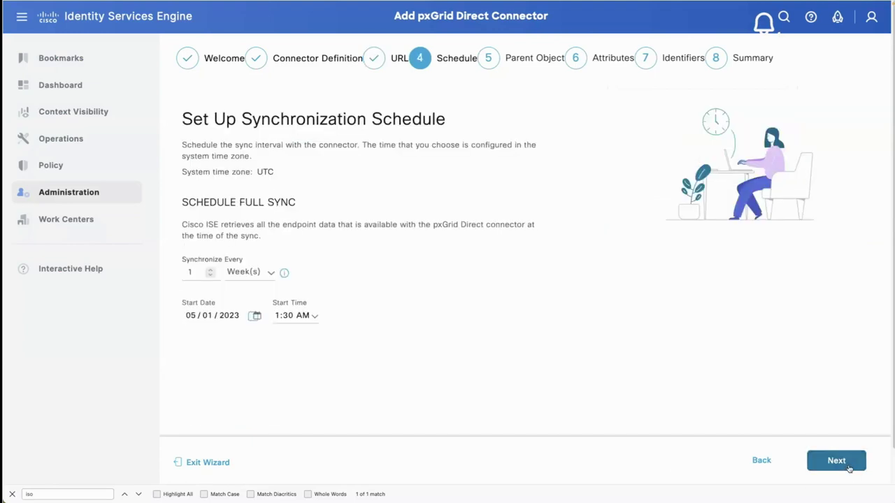
Step: Schedule the weekly full sync to start 05/02/2023 at 2:30 AM
left_click(314, 319)
scroll(301, 287, "down", 3)
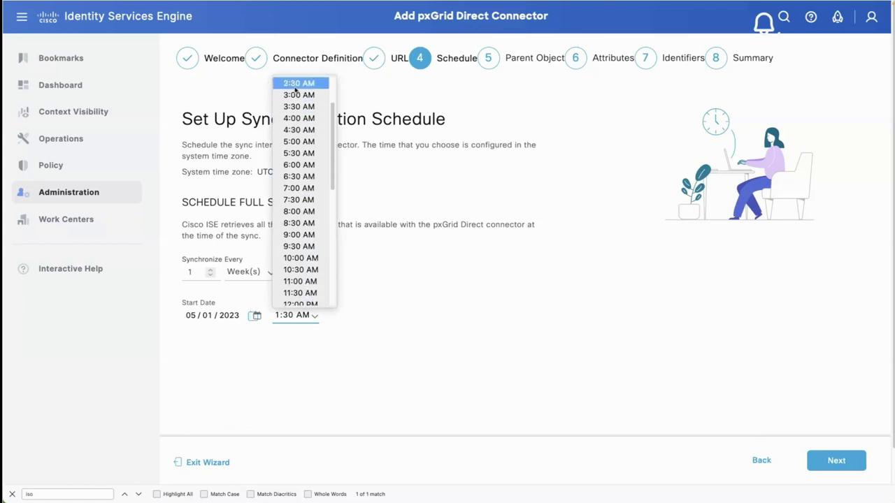
left_click(298, 84)
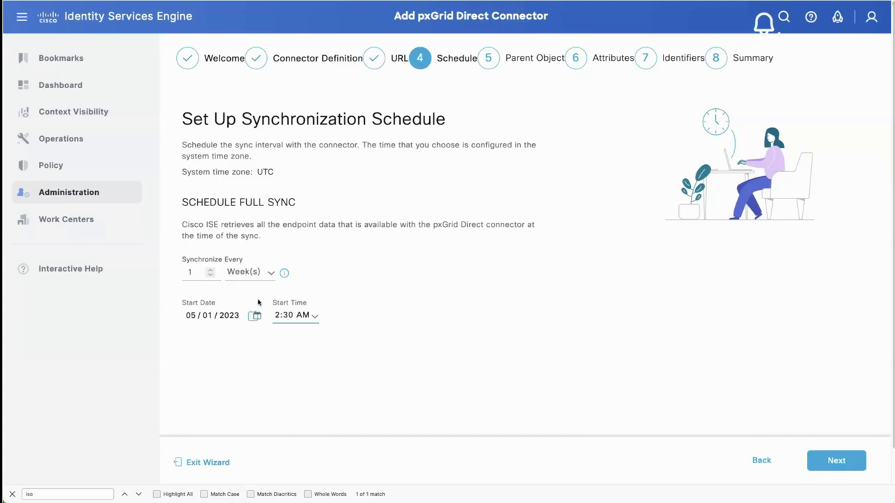
left_click(208, 316)
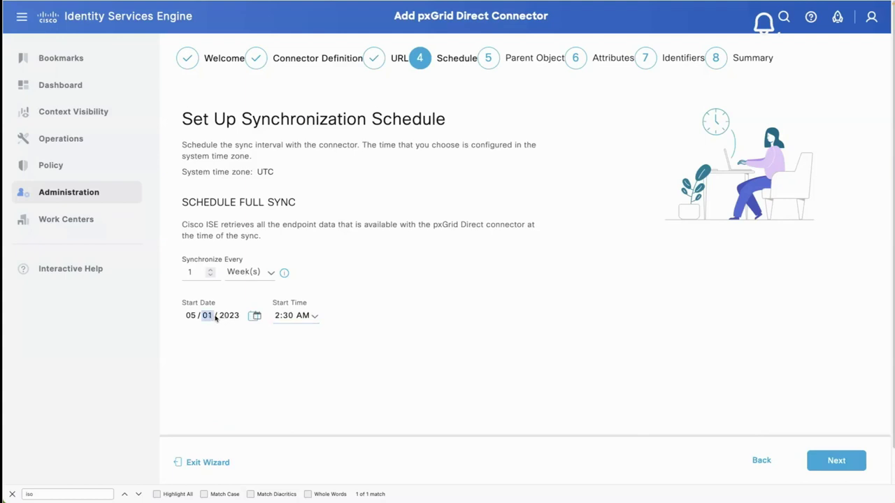
type("2")
left_click(285, 328)
Step: Enter 'data' as the JSON parent object and validate it, reviewing the JSON preview
left_click(836, 460)
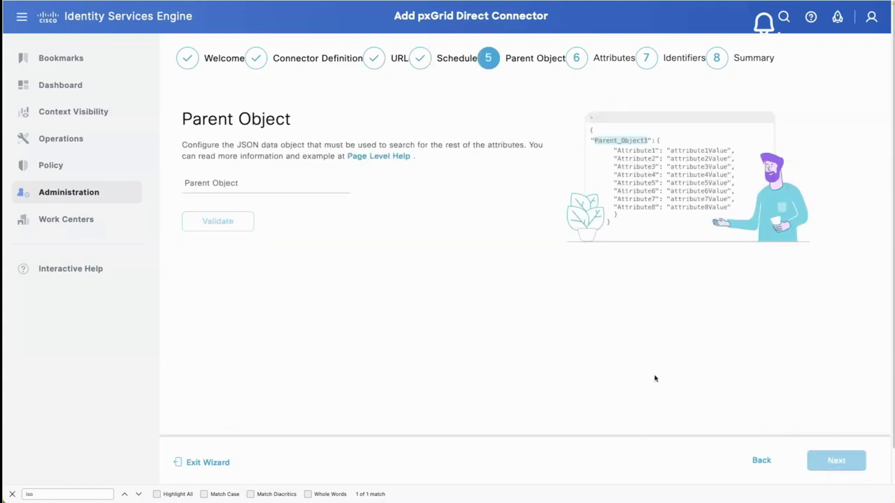
left_click(221, 186)
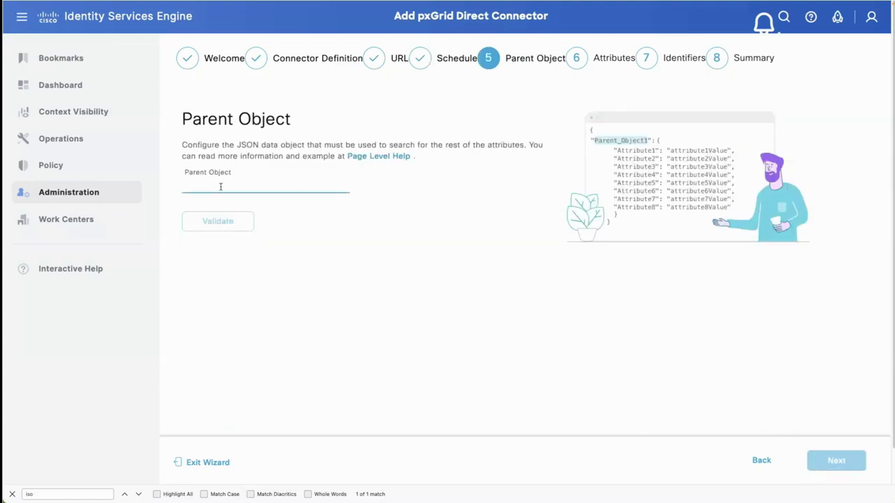
type("data")
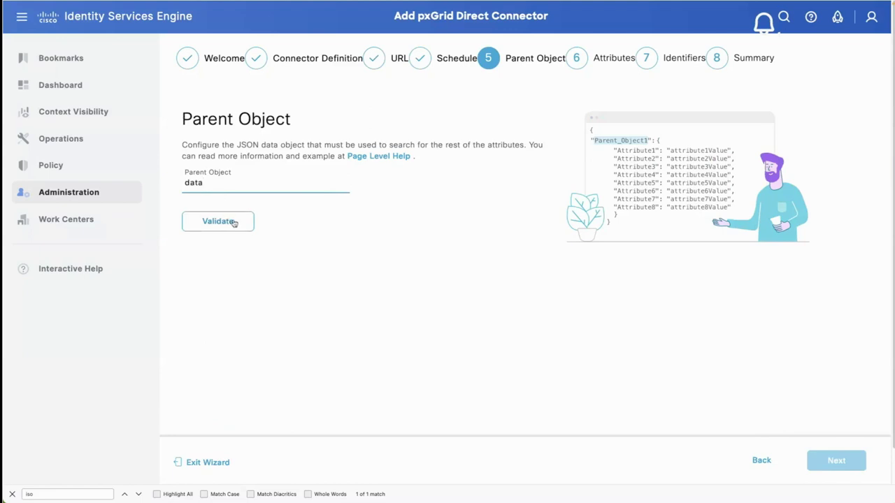
left_click(218, 221)
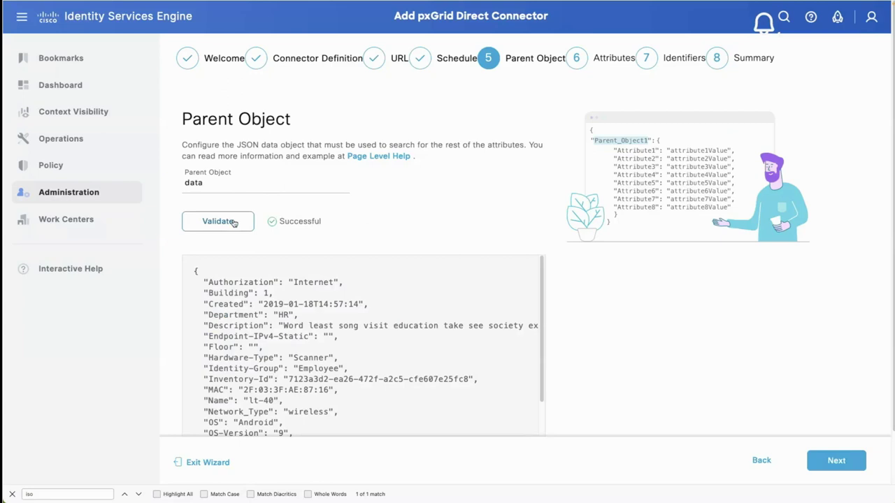
scroll(451, 353, "down", 2)
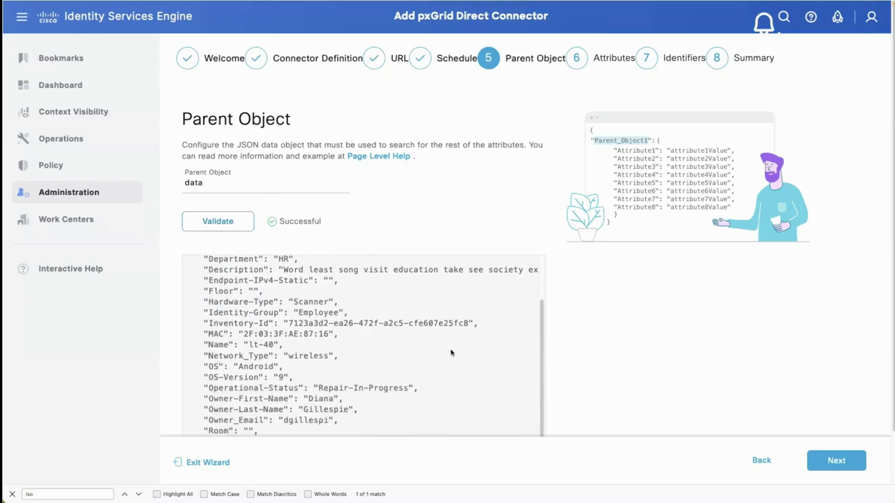
scroll(451, 354, "down", 1)
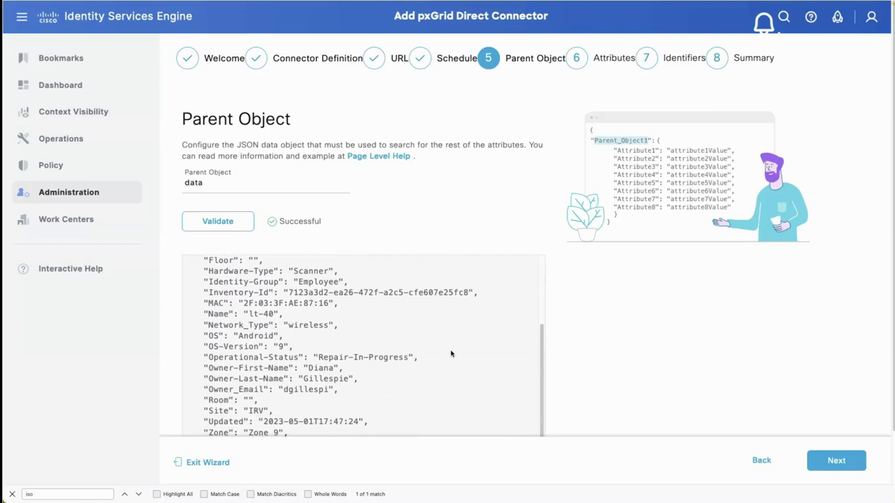
left_click(839, 464)
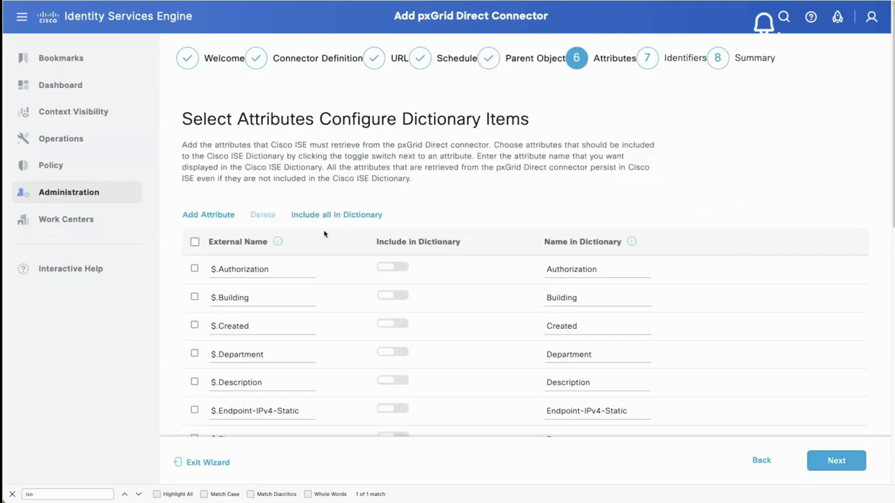
Step: Turn on dictionary inclusion for every fetched connector attribute, such as $.Authorization and $.Building
scroll(343, 277, "down", 4)
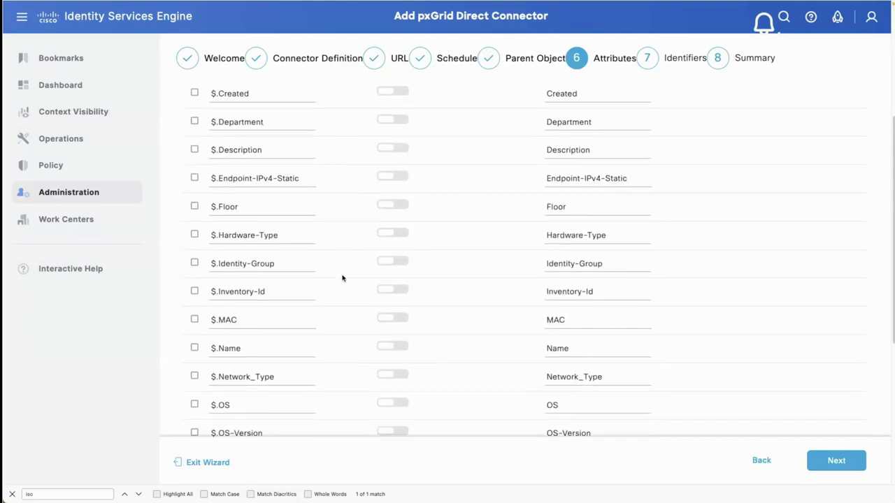
scroll(342, 279, "down", 4)
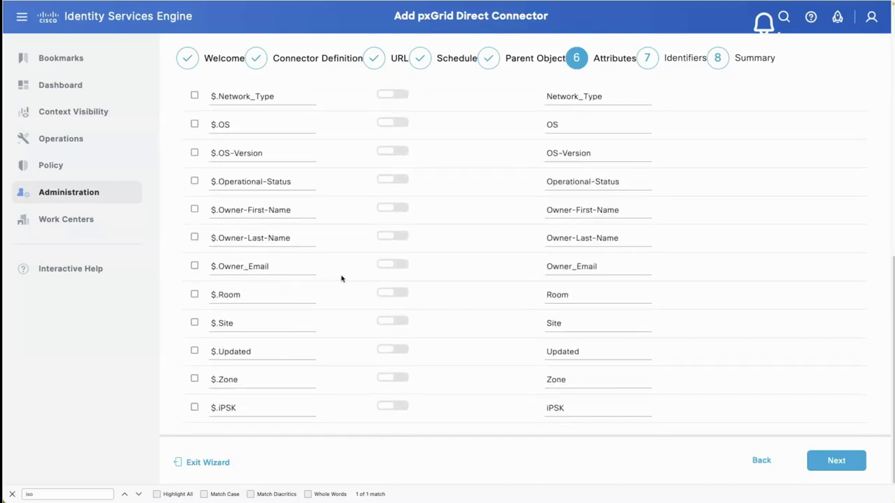
scroll(342, 278, "up", 8)
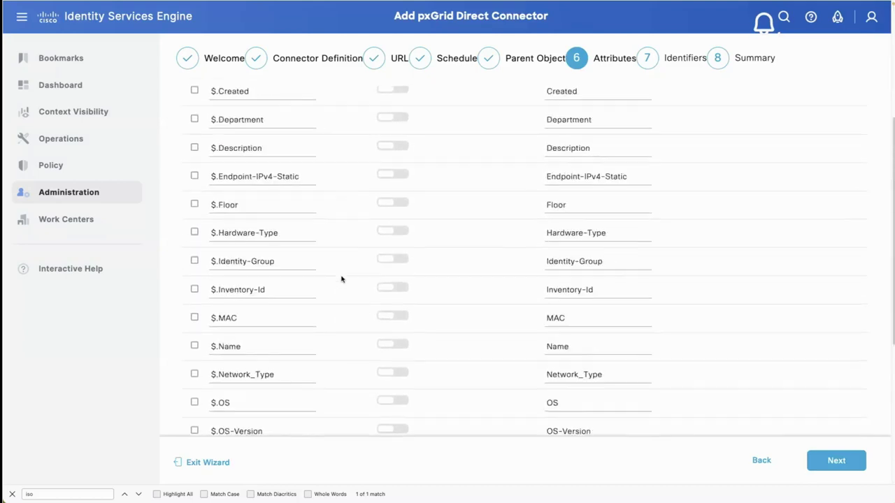
left_click(334, 216)
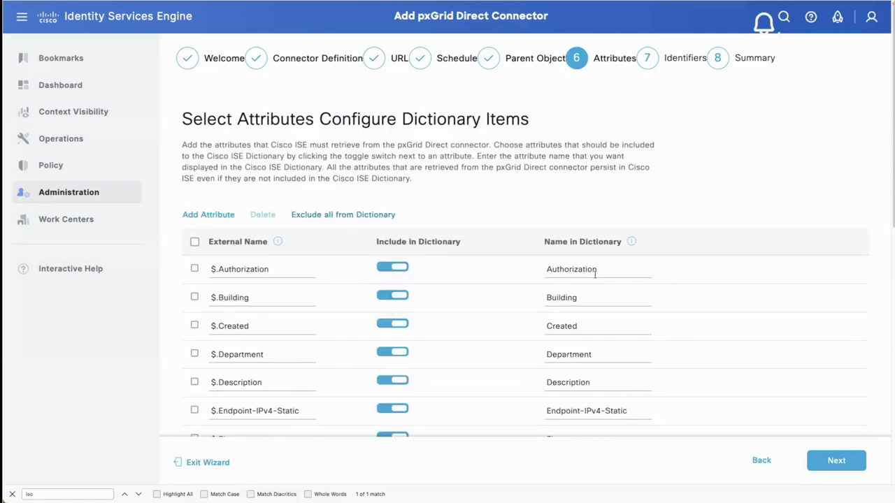
scroll(609, 350, "down", 2)
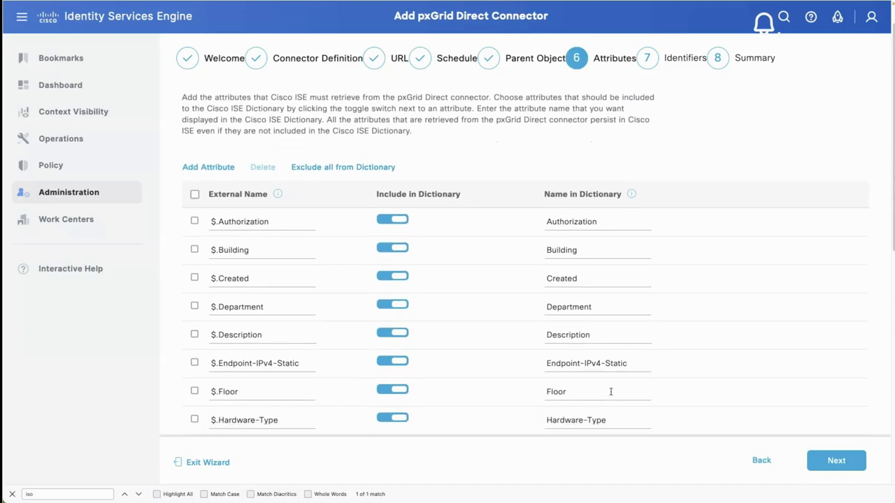
scroll(608, 392, "down", 5)
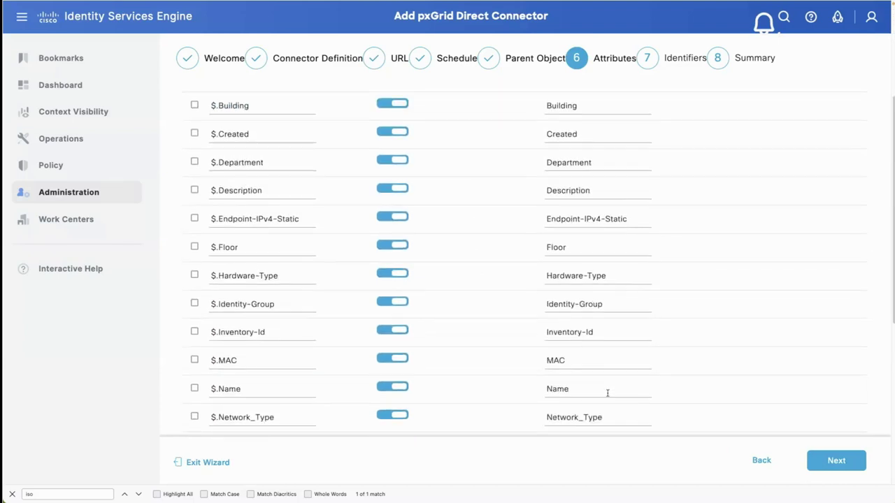
left_click(826, 463)
Step: Set MAC as the unique and correlation identifiers and Updated as the version identifier
left_click(344, 241)
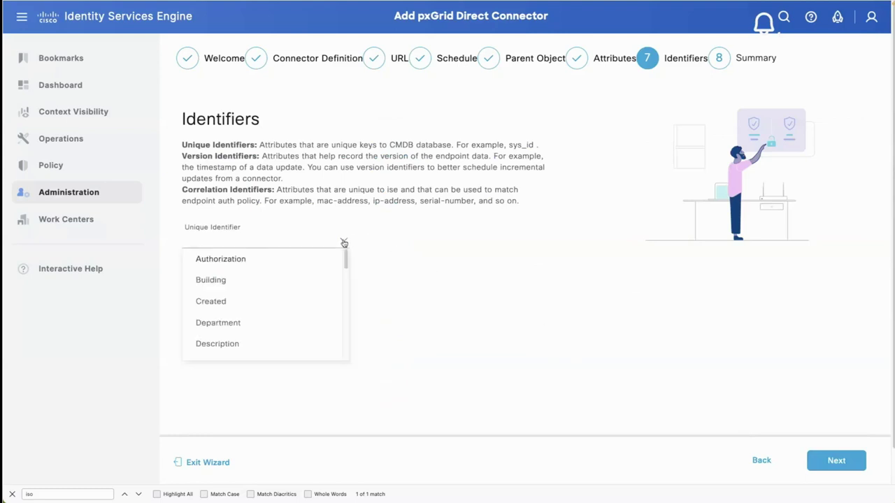
scroll(298, 293, "down", 5)
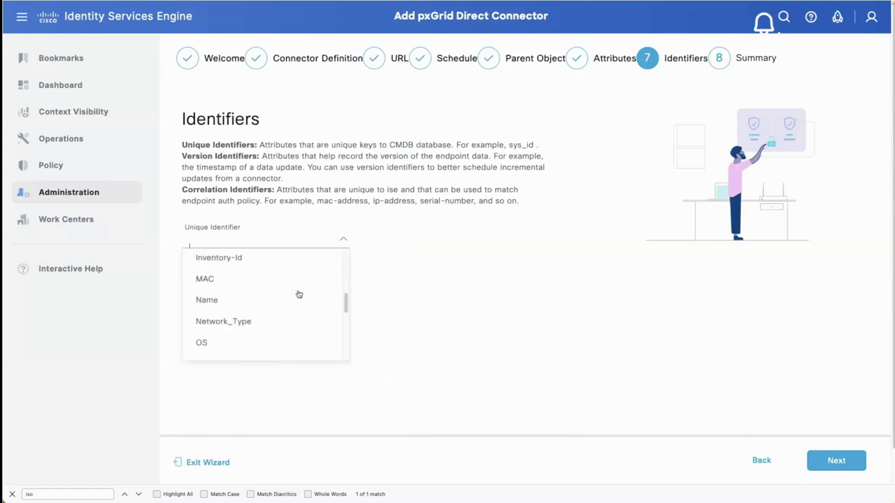
left_click(263, 286)
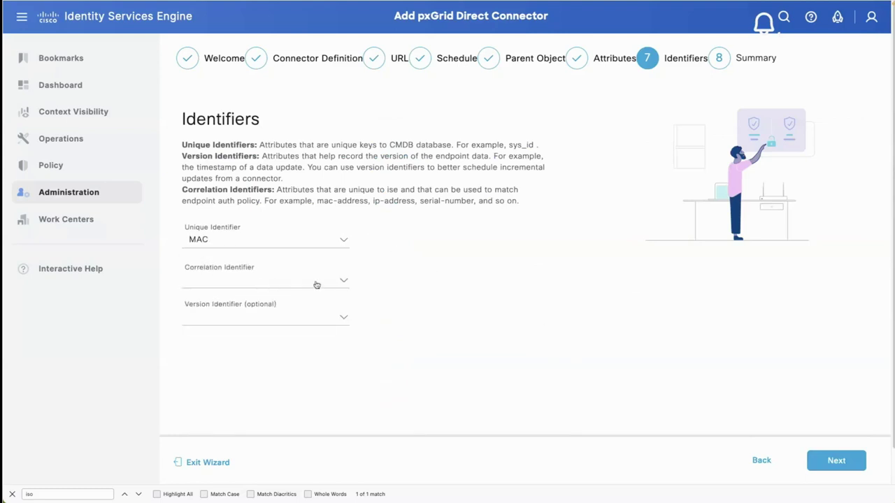
left_click(344, 281)
scroll(327, 349, "down", 5)
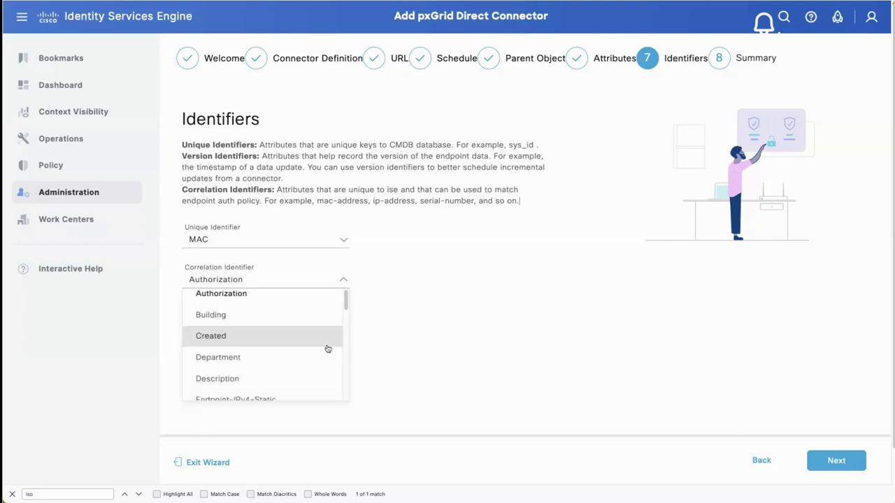
left_click(327, 349)
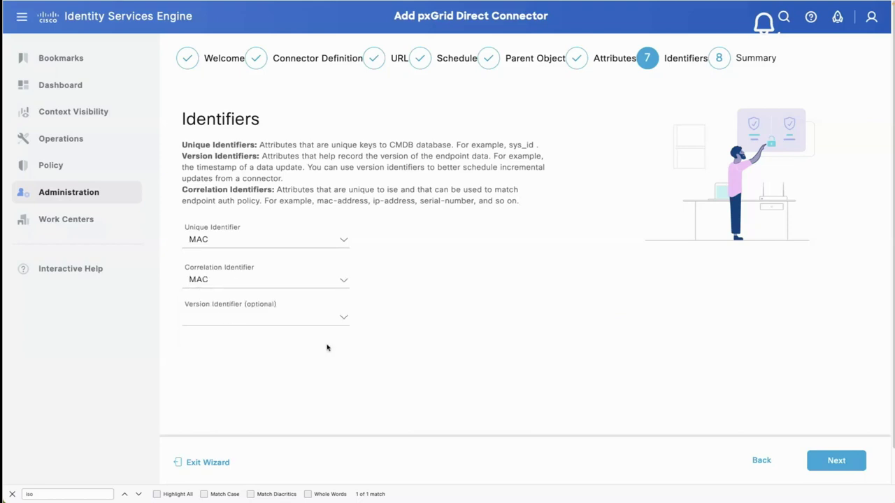
left_click(344, 320)
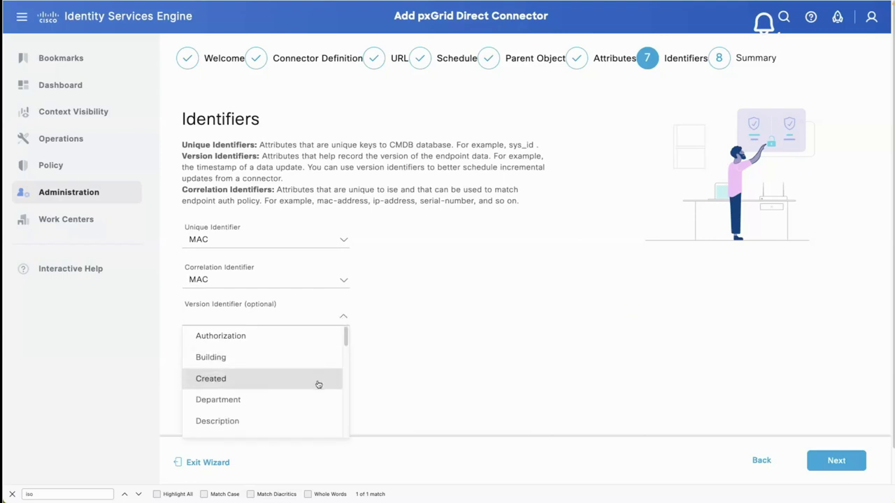
scroll(318, 385, "down", 10)
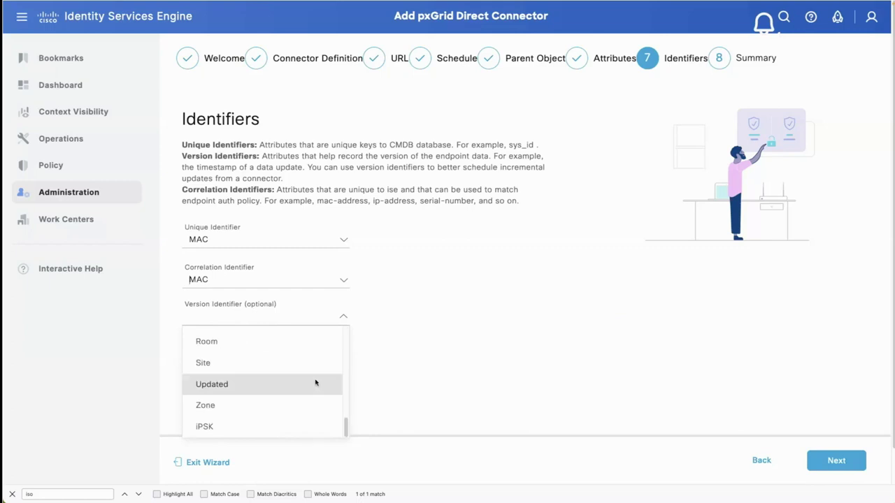
left_click(317, 385)
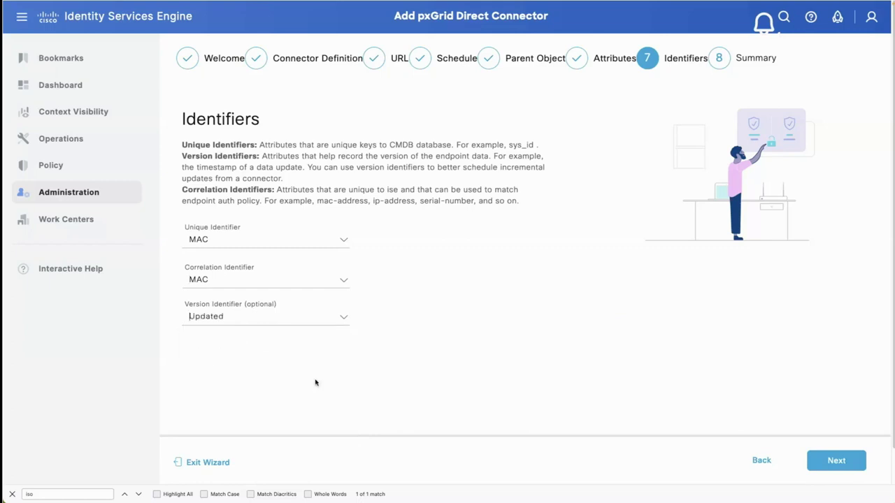
left_click(859, 462)
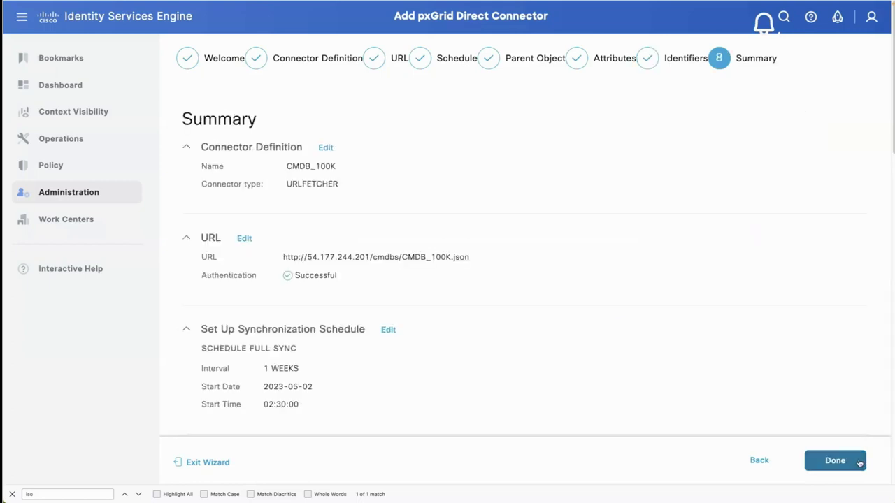
Step: Confirm the summary shows 24 attributes and MAC/MAC/Updated identifiers, then finish the CMDB_100K connector
scroll(534, 400, "down", 3)
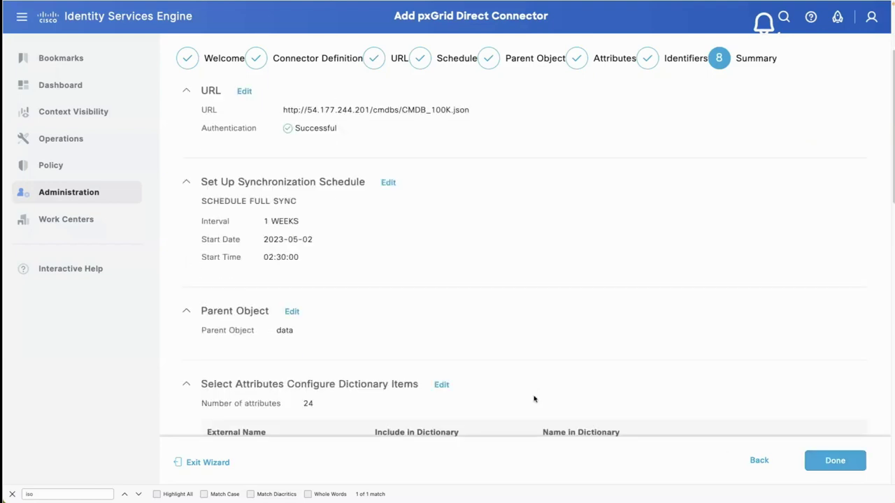
scroll(535, 400, "down", 5)
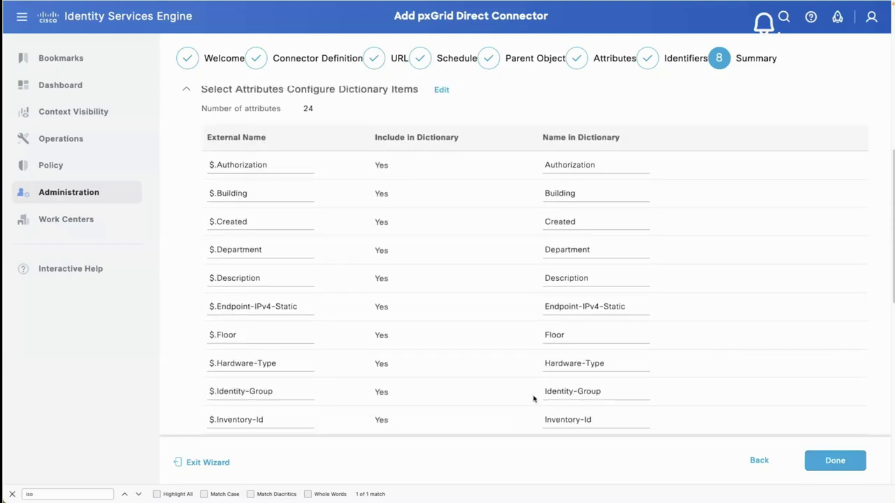
scroll(534, 399, "down", 1)
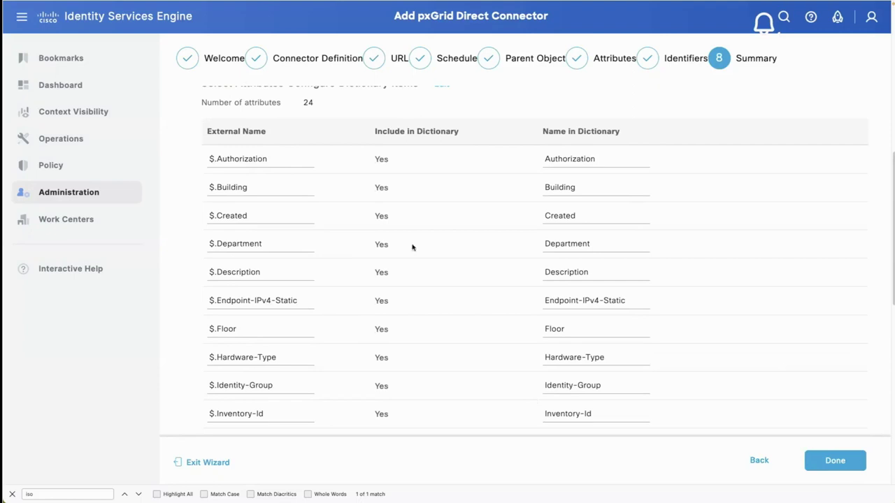
left_click_drag(322, 106, 203, 107)
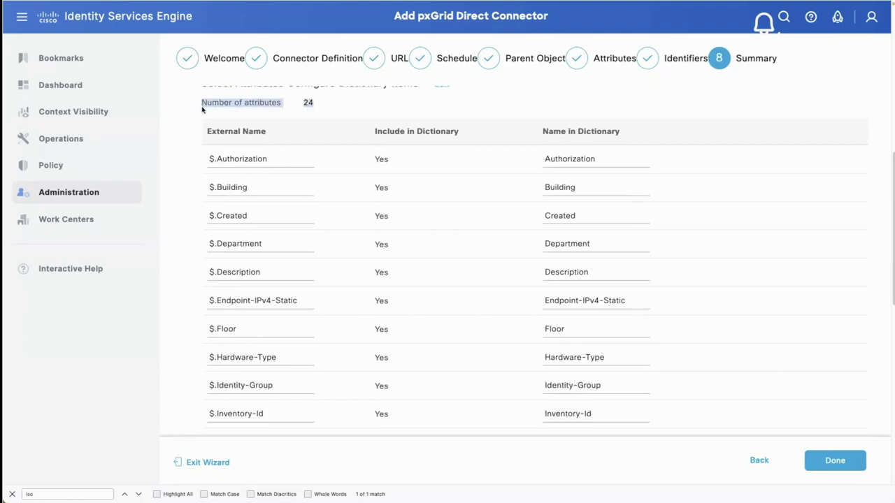
scroll(549, 322, "down", 7)
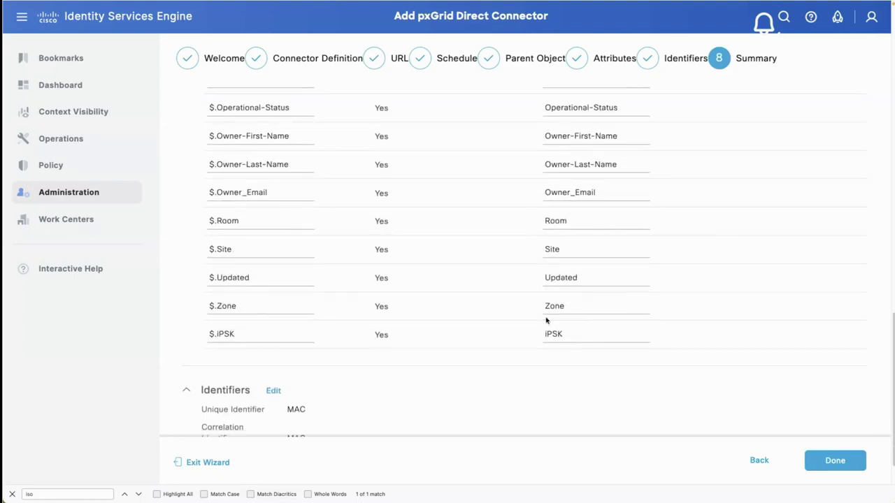
scroll(547, 321, "down", 1)
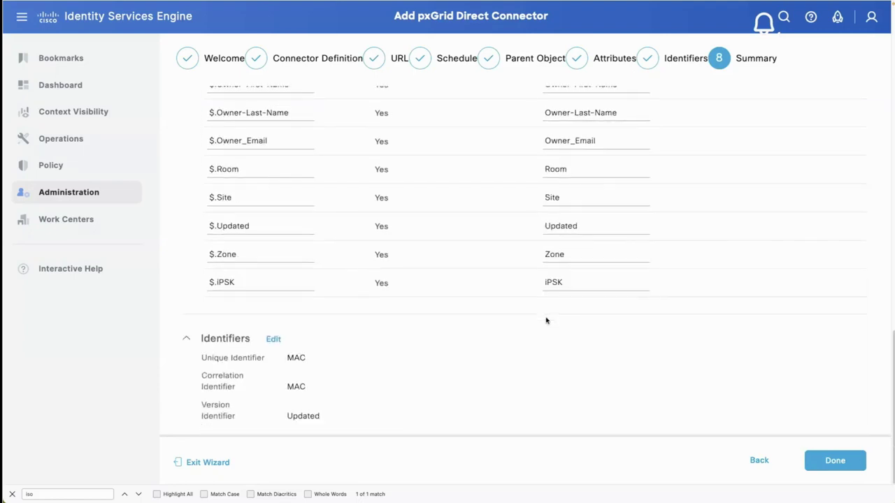
left_click(826, 463)
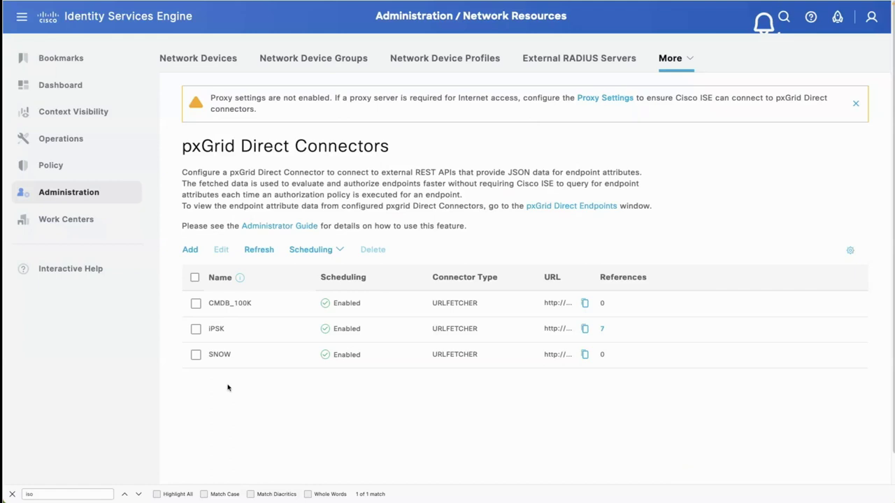
Step: Close the find bar and check CMDB_100K is listed as an enabled URLFETCHER connector
key("Escape")
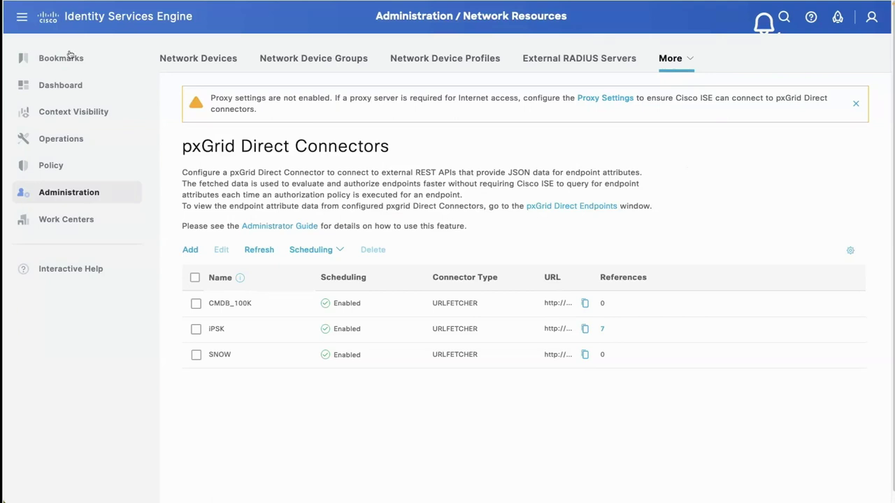
mouse_move(67, 194)
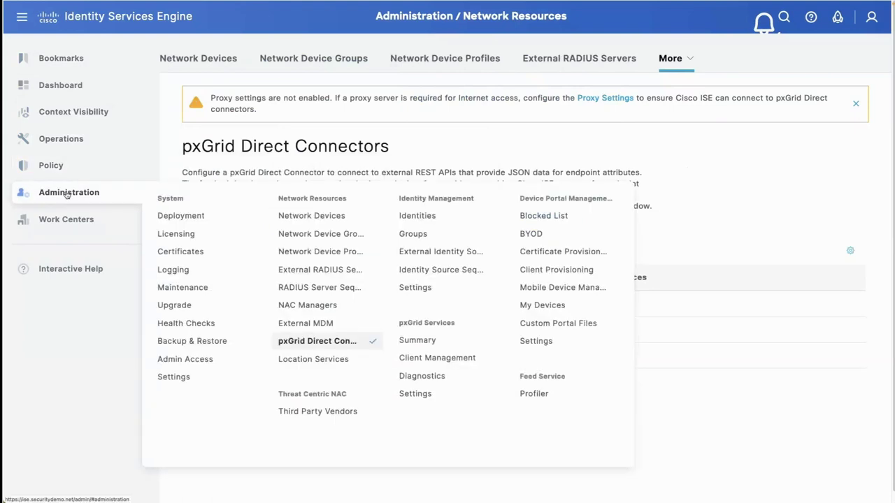
mouse_move(51, 170)
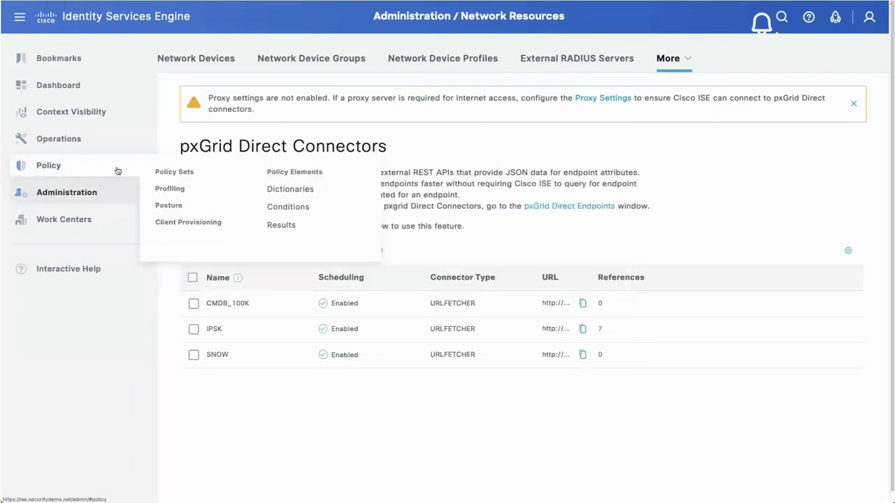
Step: Open the System dictionaries under Policy Elements and expand the CMDB_100K dictionary
left_click(289, 197)
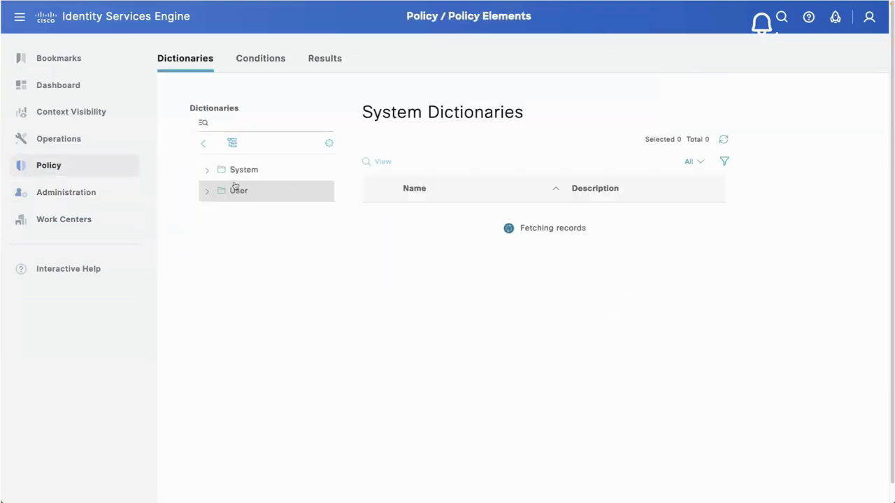
left_click(205, 171)
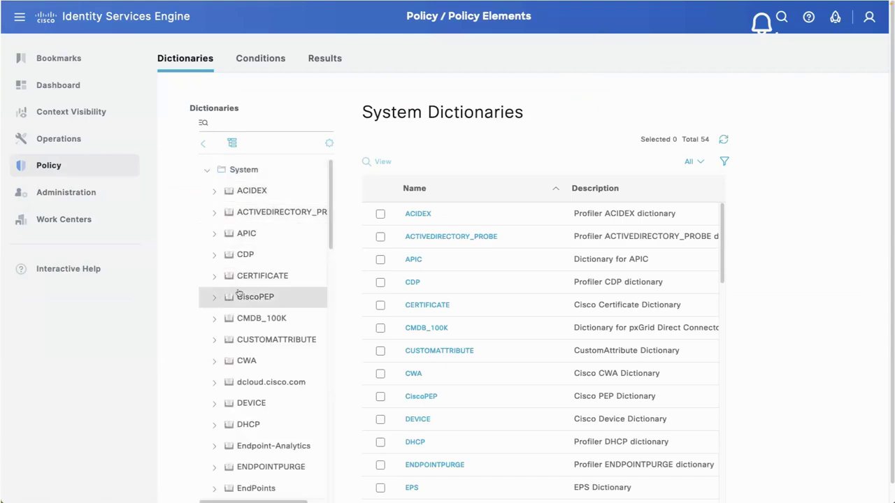
left_click(249, 320)
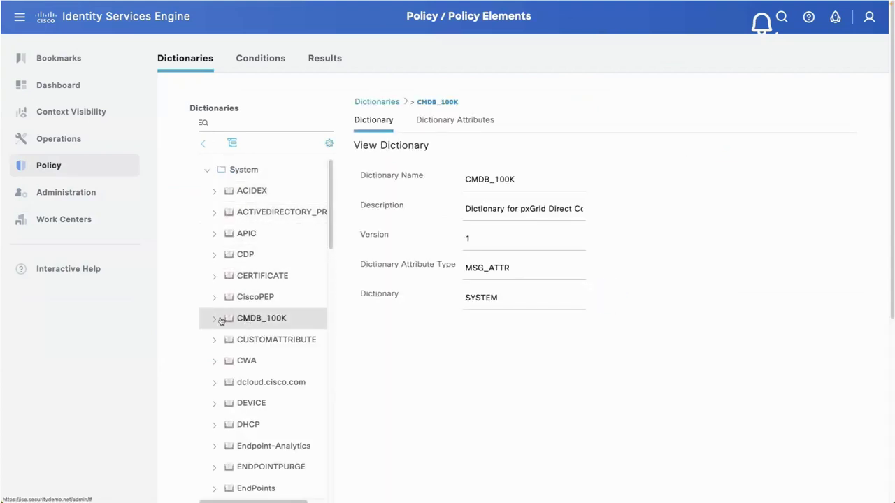
left_click(215, 319)
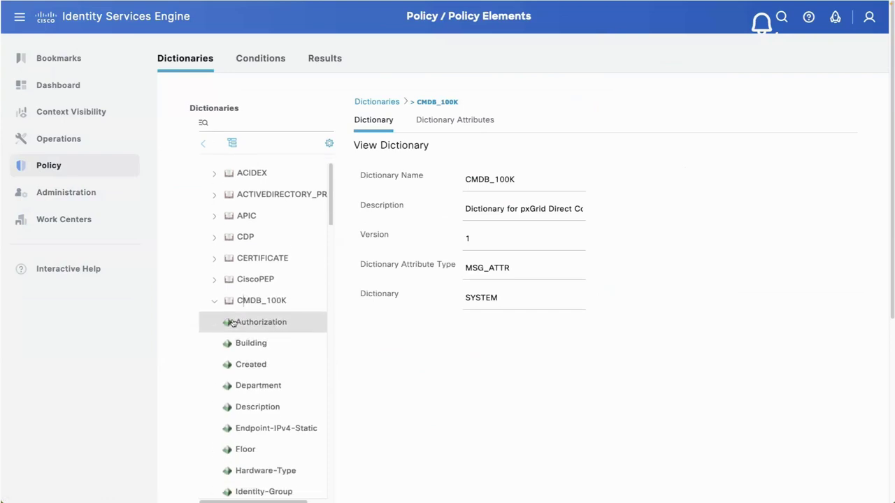
scroll(233, 323, "down", 4)
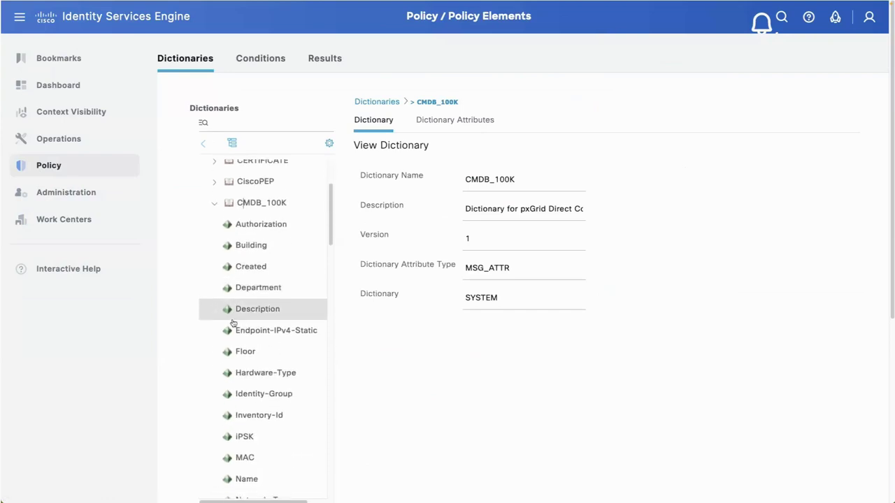
scroll(233, 322, "down", 1)
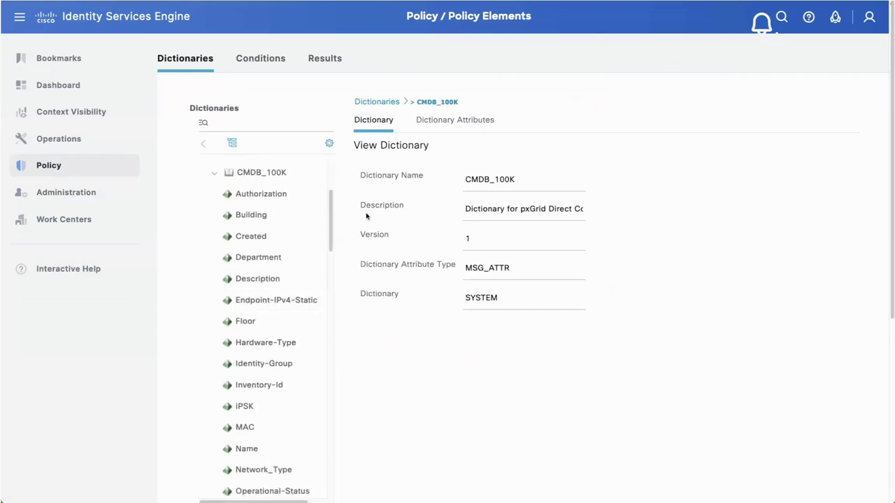
Step: List CMDB_100K's 24 attributes in the table, then expand the iPSK dictionary's attributes
left_click(443, 121)
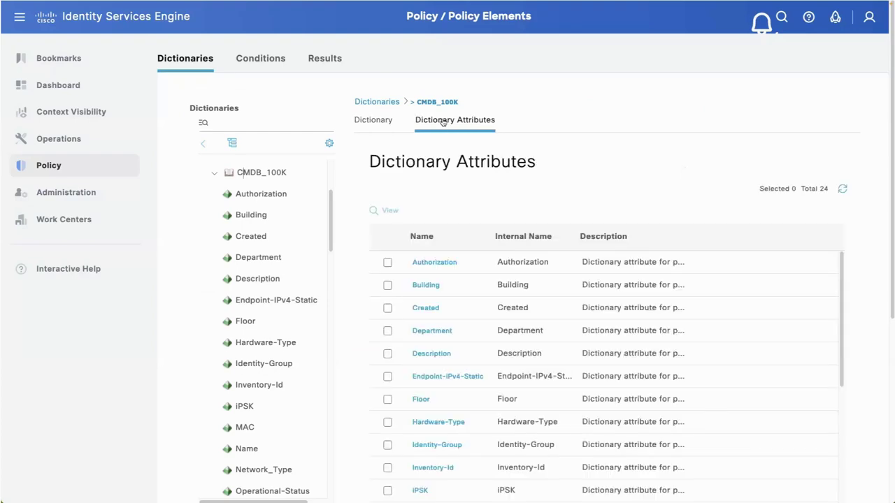
scroll(536, 340, "down", 5)
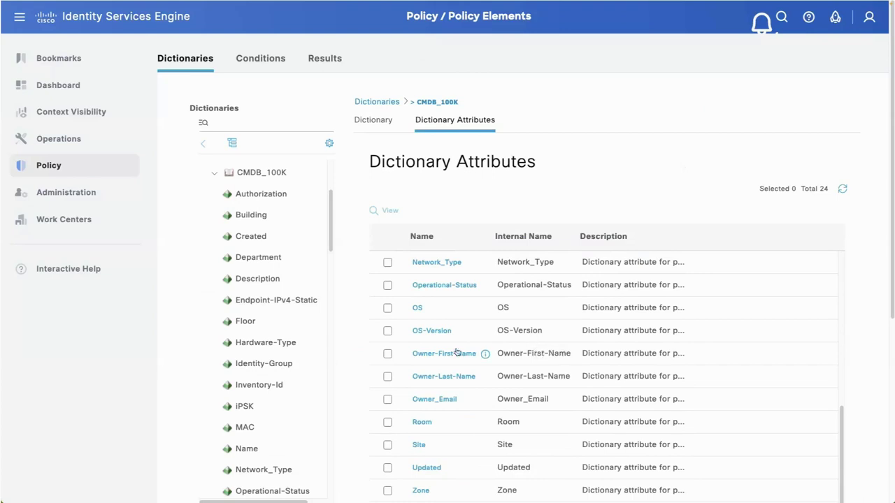
scroll(205, 351, "down", 1)
scroll(204, 352, "down", 8)
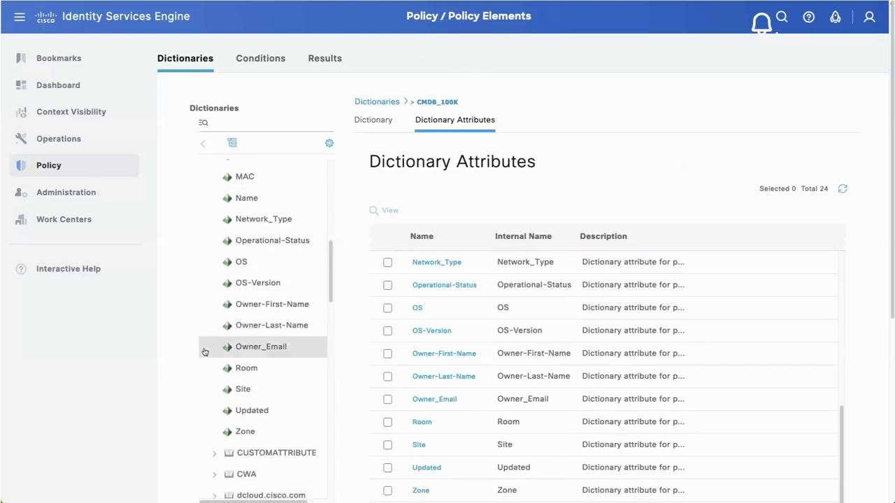
scroll(205, 352, "down", 1)
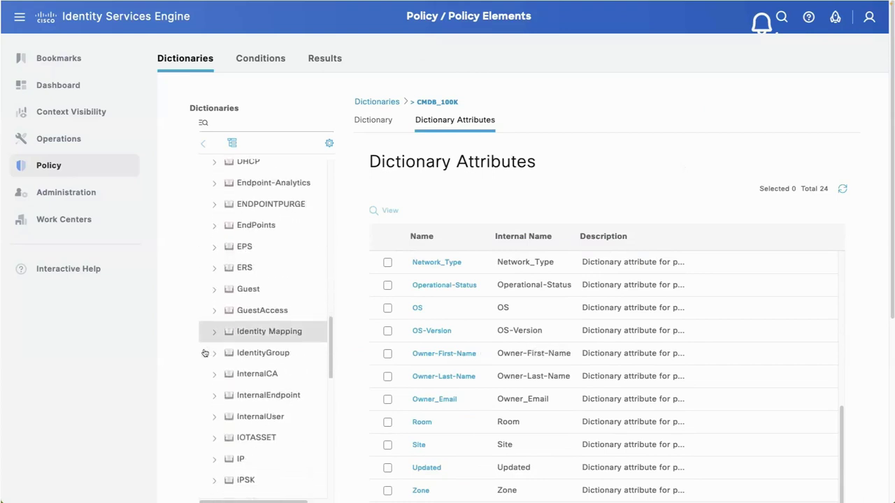
left_click(217, 448)
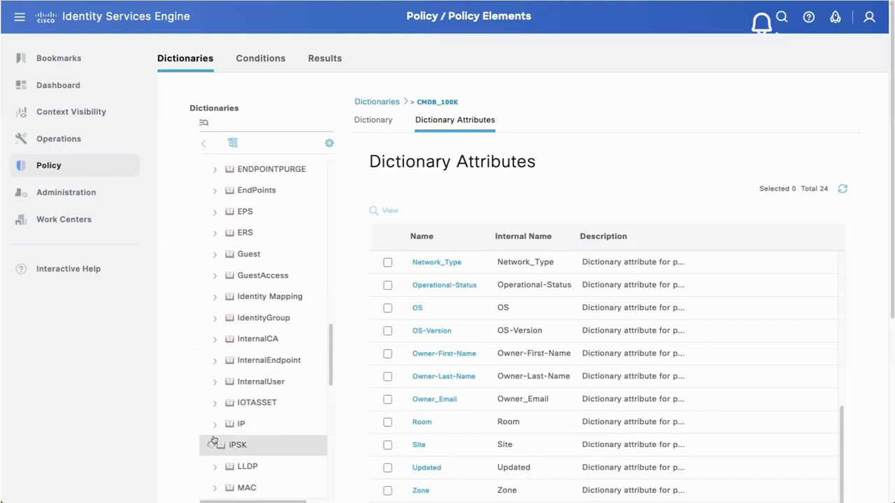
scroll(212, 402, "down", 4)
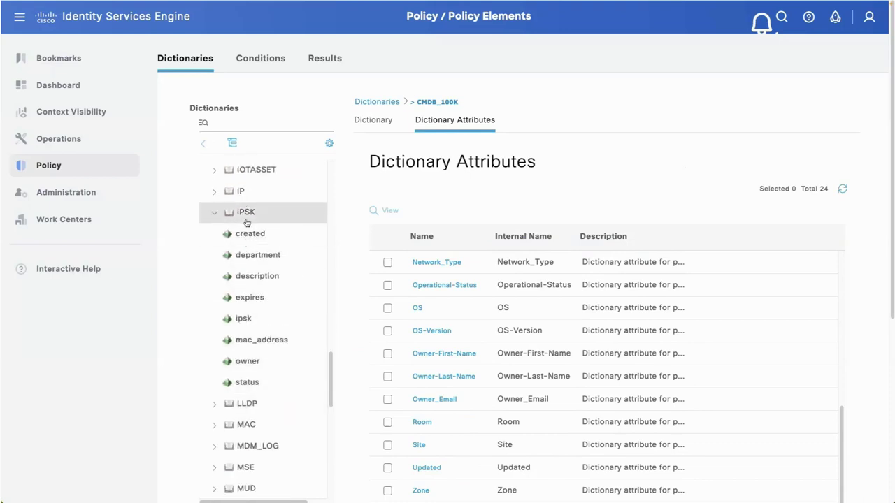
Step: Review the iPSK dictionary's eight dictionary attributes
left_click(245, 213)
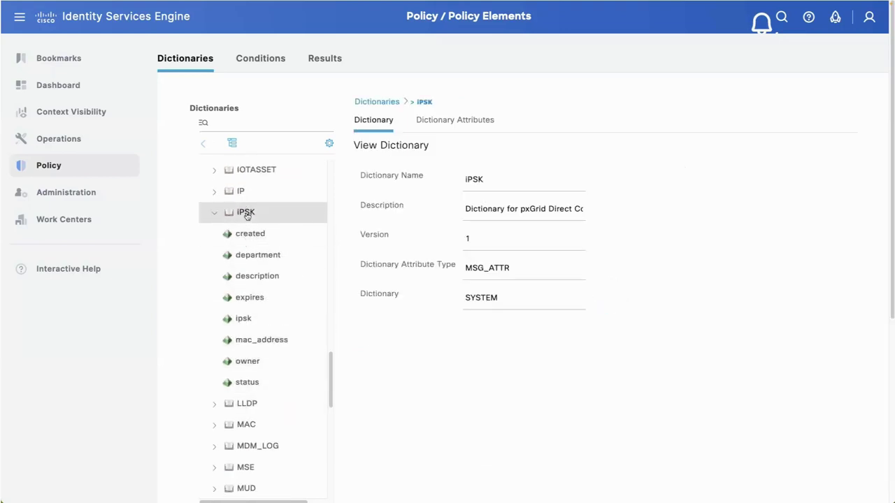
left_click(441, 123)
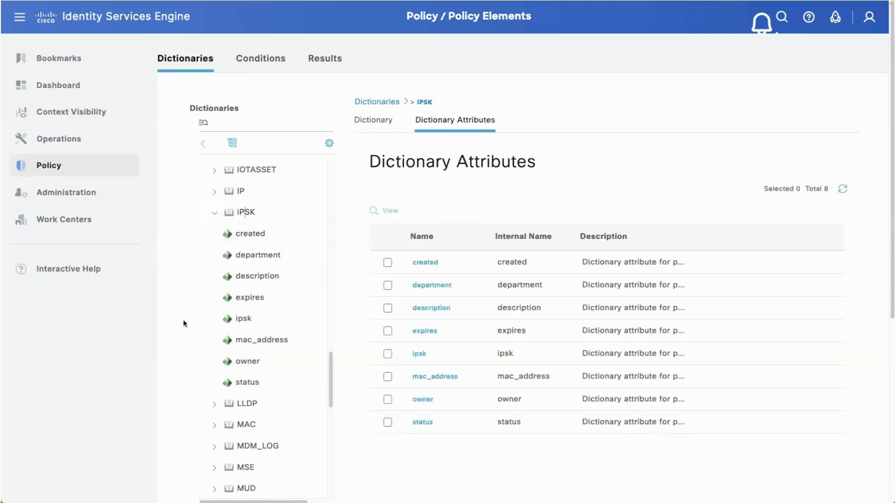
scroll(183, 327, "down", 5)
scroll(212, 263, "up", 5)
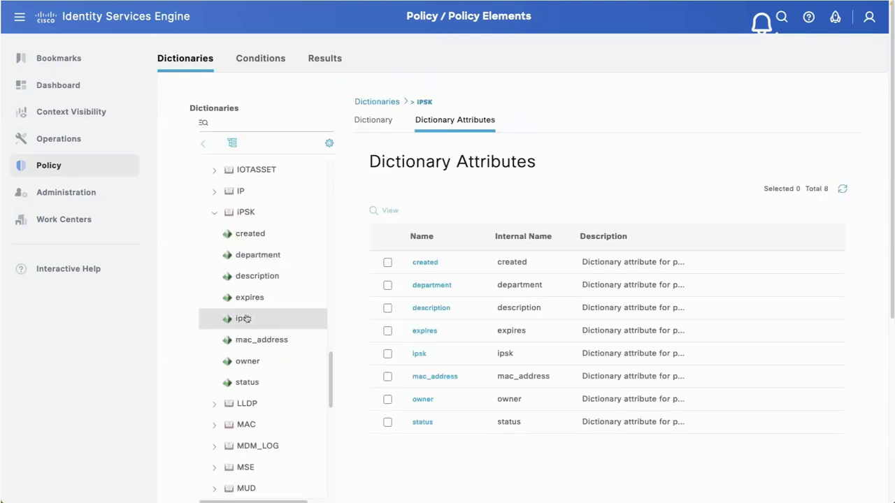
left_click_drag(331, 385, 332, 470)
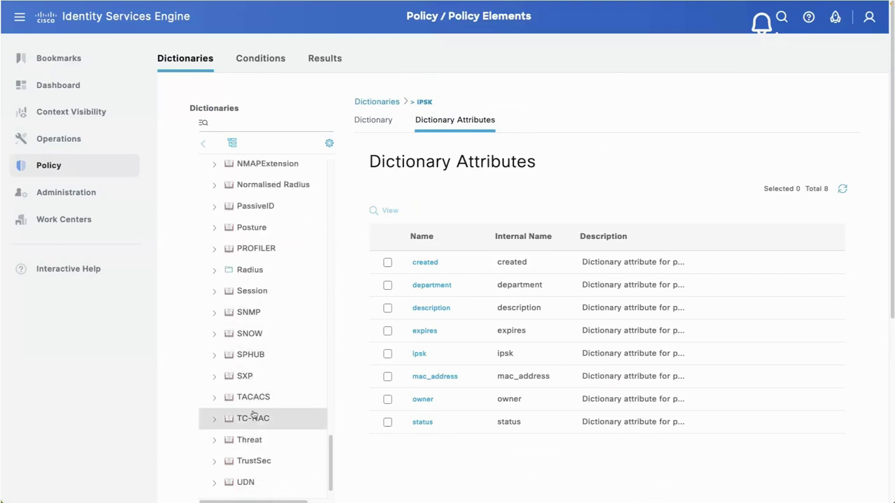
Step: Open the SNOW dictionary and list its 103 attributes, such as sys_id and sys_tags
left_click(221, 337)
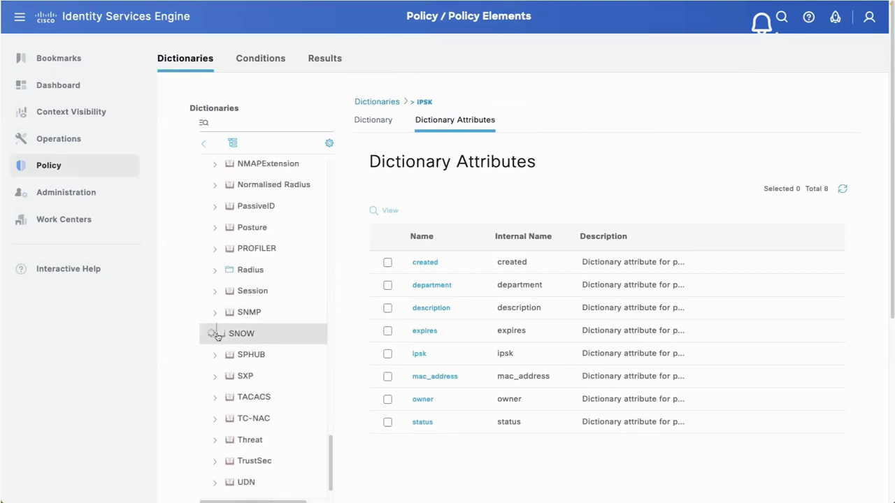
scroll(238, 333, "down", 2)
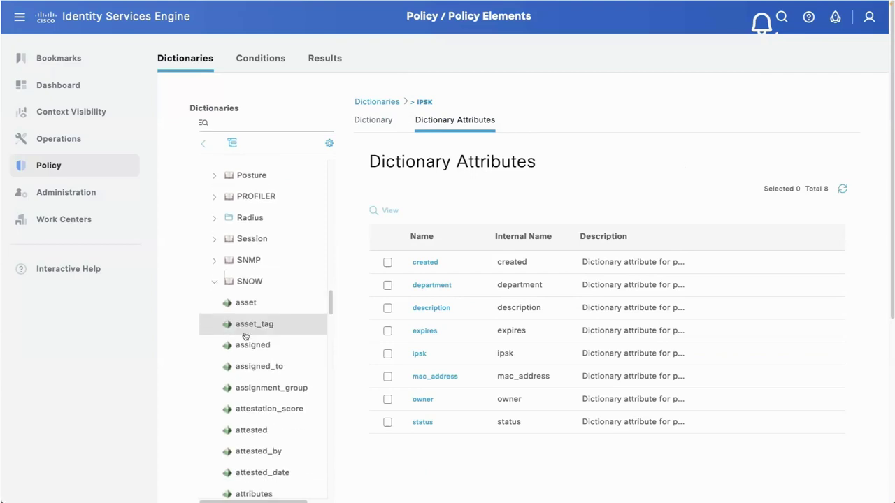
left_click(250, 269)
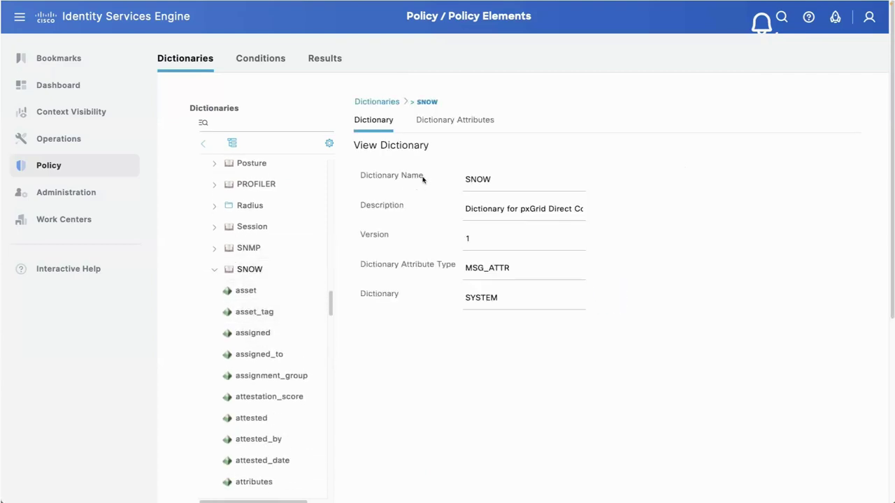
left_click(443, 120)
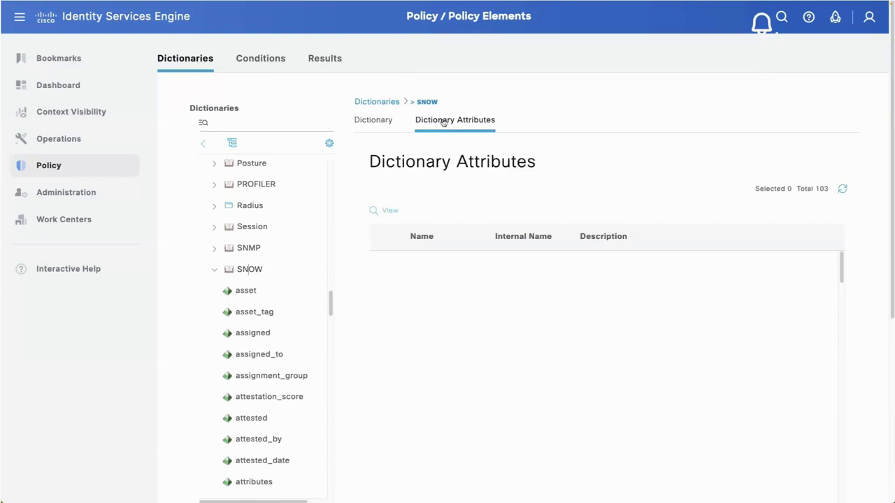
left_click_drag(840, 267, 832, 497)
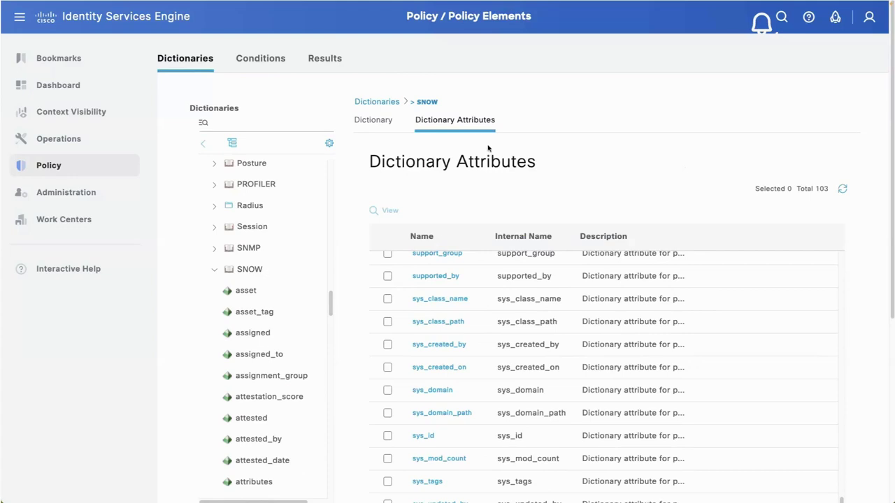
mouse_move(55, 167)
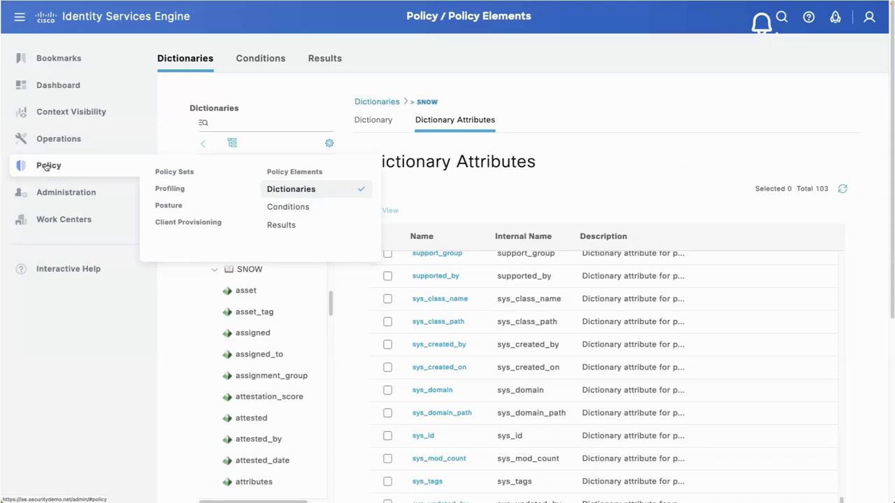
mouse_move(77, 112)
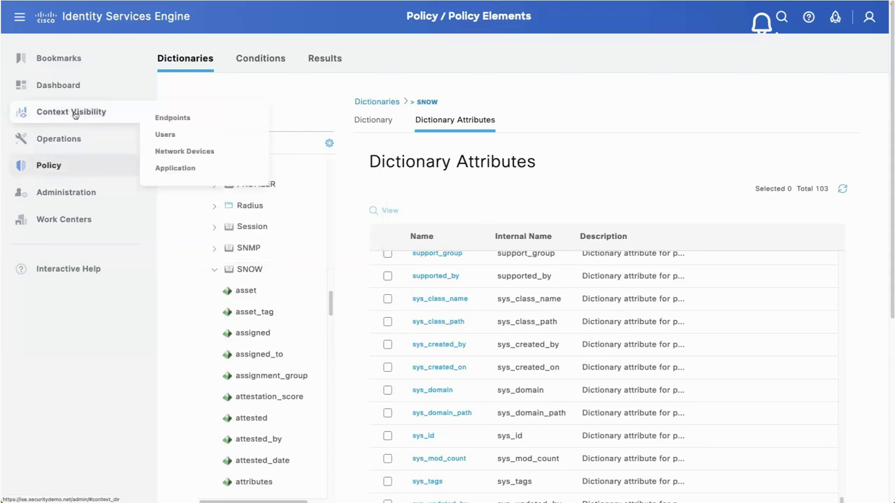
Step: Show the iPSK connector's 4 endpoints in Context Visibility's pxGrid Direct Endpoints view
left_click(171, 117)
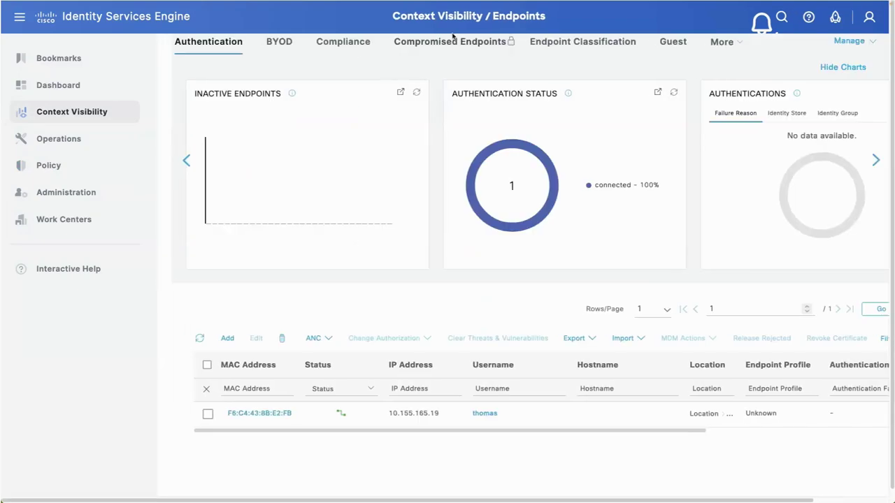
left_click(738, 44)
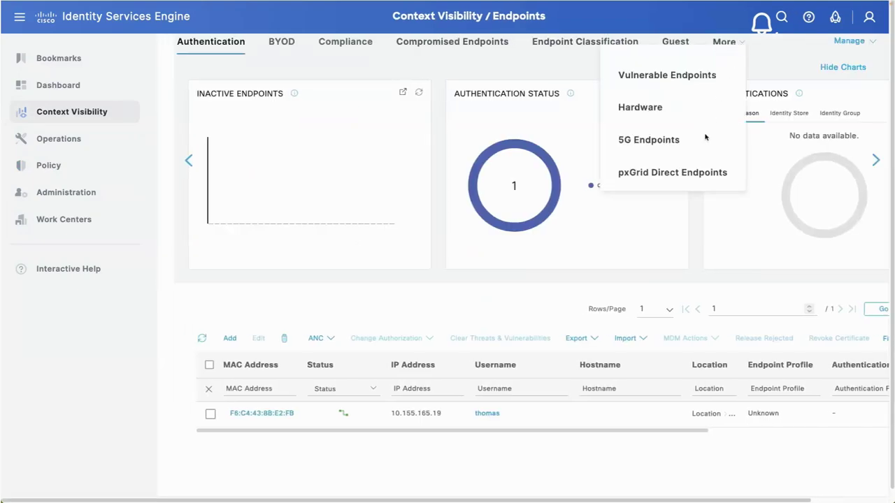
left_click(687, 177)
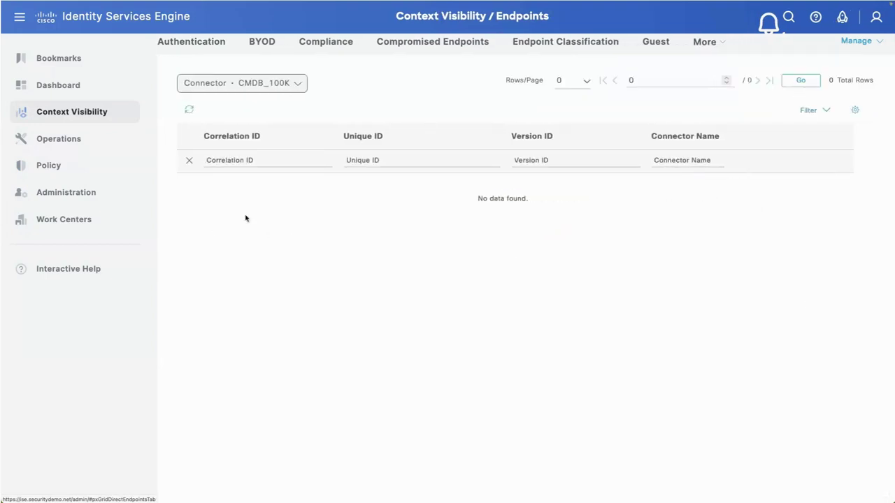
left_click(247, 84)
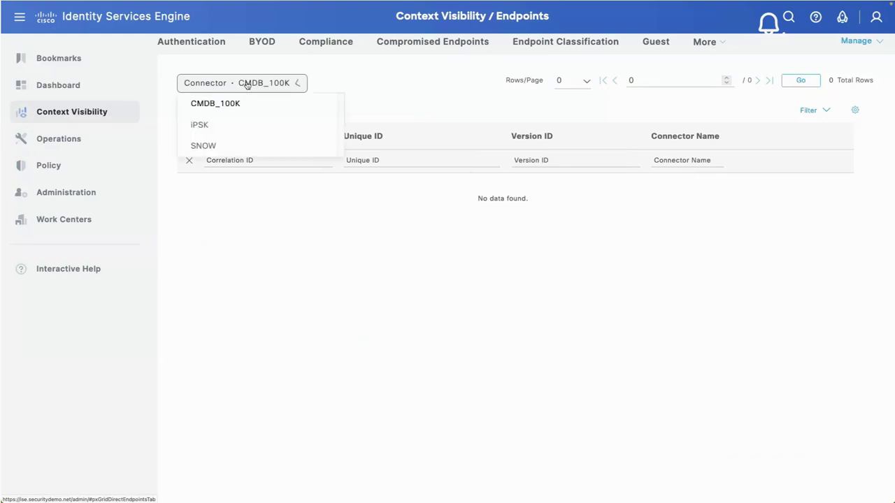
left_click(226, 132)
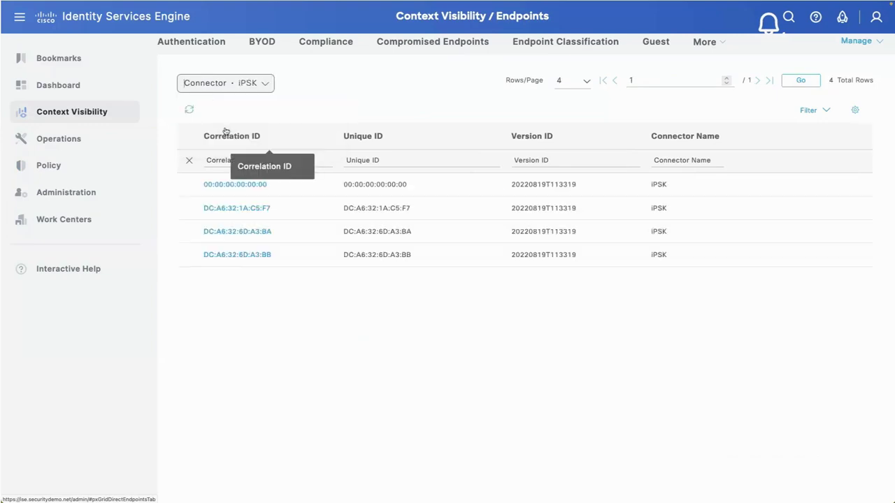
Step: Download the details of iPSK endpoint DC:A6:32:1A:C5:F7
left_click(241, 208)
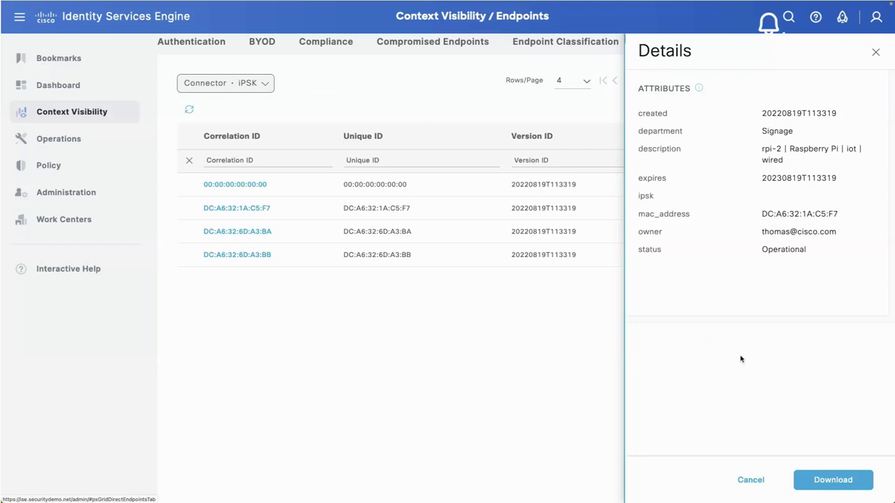
left_click(831, 481)
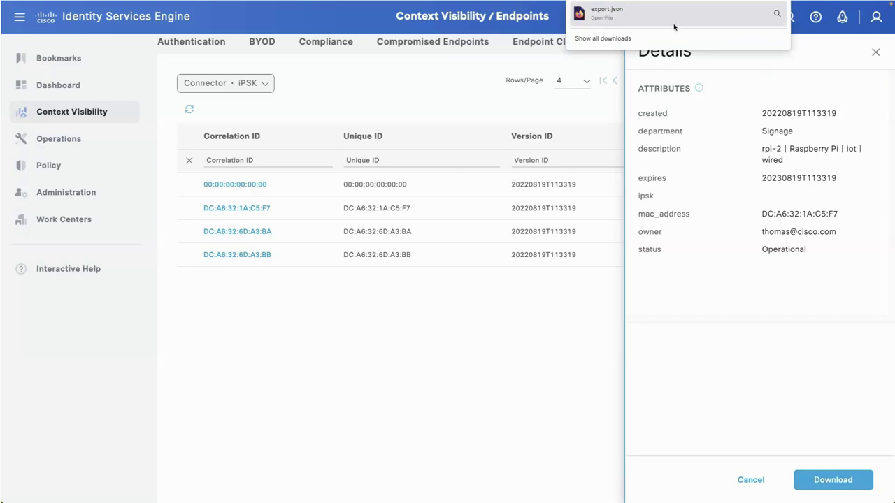
left_click(875, 54)
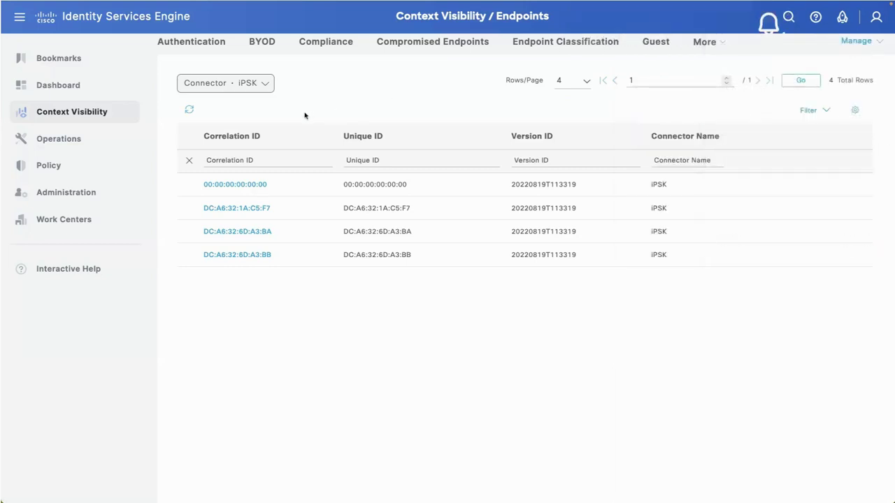
Step: Inspect endpoint DC:A6:32:6D:A3:BB, then switch the connector to SNOW's 5010 endpoints
left_click(235, 255)
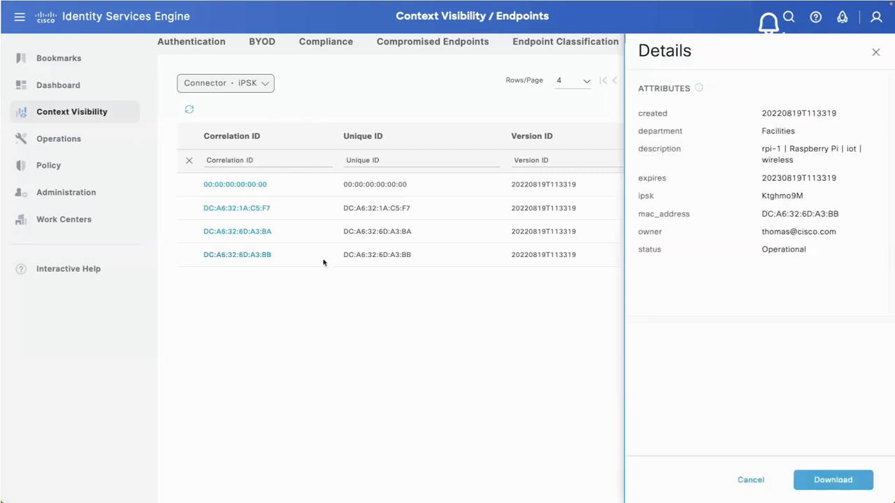
left_click(877, 54)
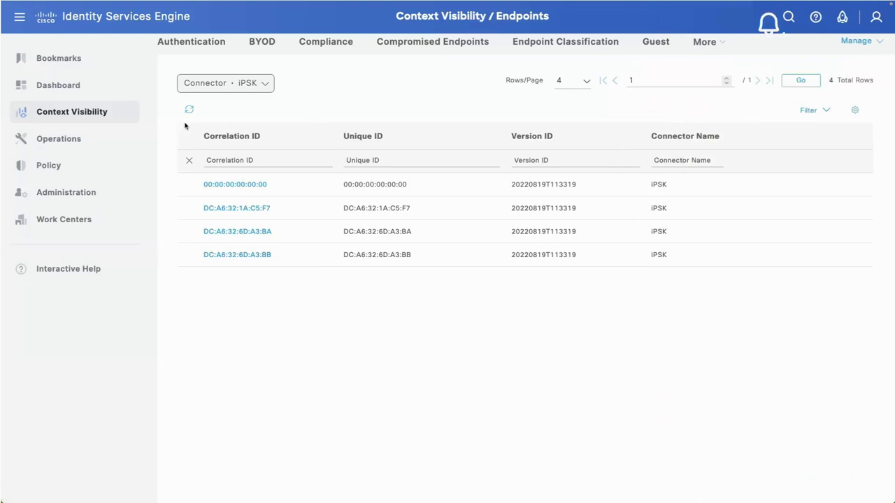
left_click(253, 87)
left_click(242, 148)
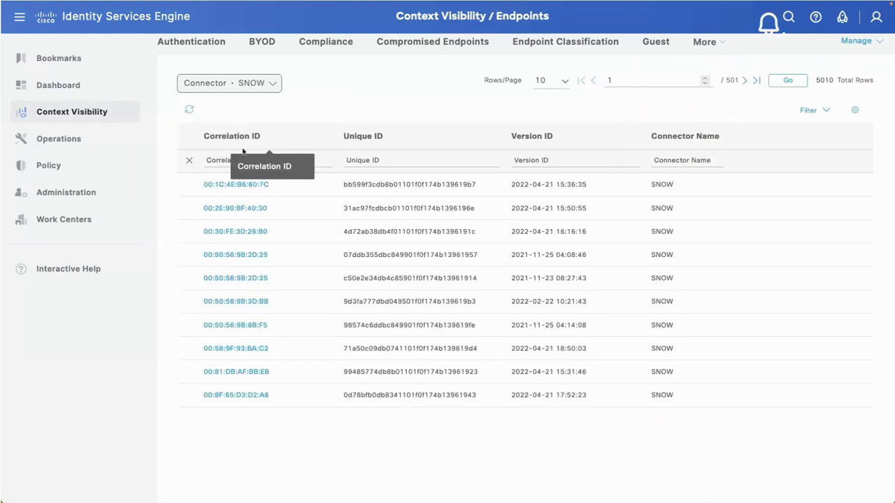
Step: Review the attributes of SNOW endpoint 00:30:FE:3D:26:B0, then close its details
left_click(238, 232)
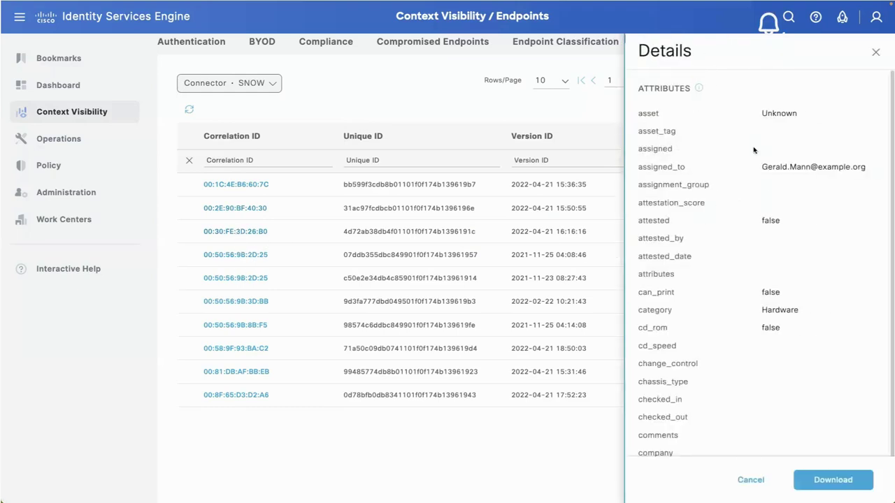
scroll(761, 355, "down", 1)
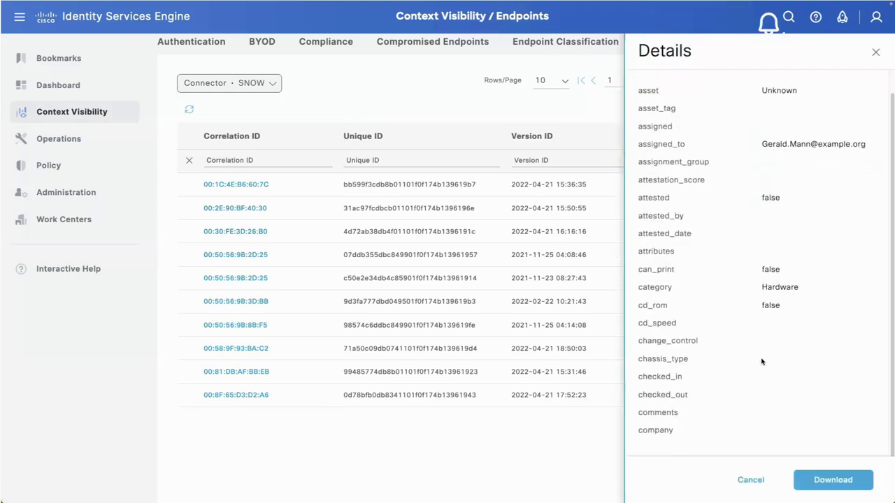
scroll(761, 362, "up", 1)
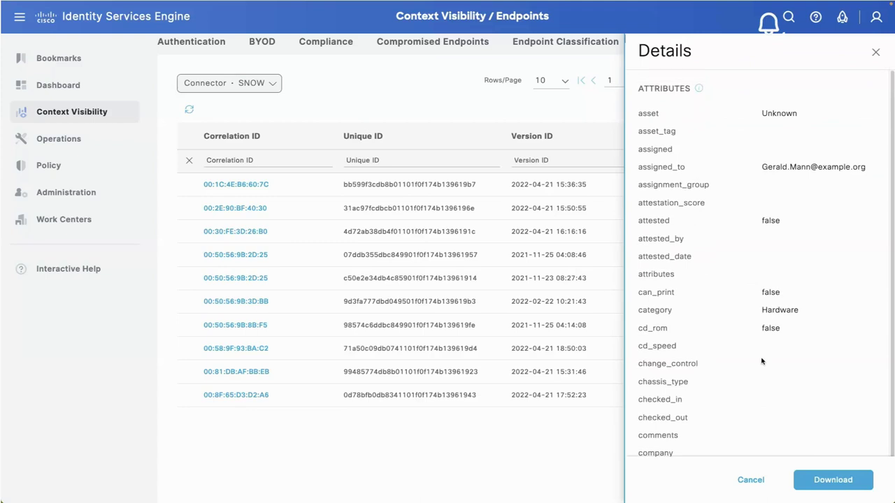
left_click(876, 53)
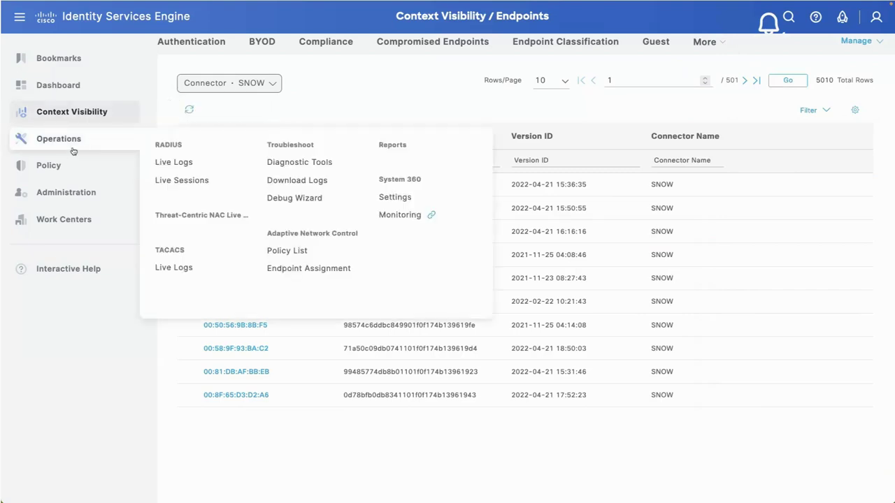
mouse_move(44, 169)
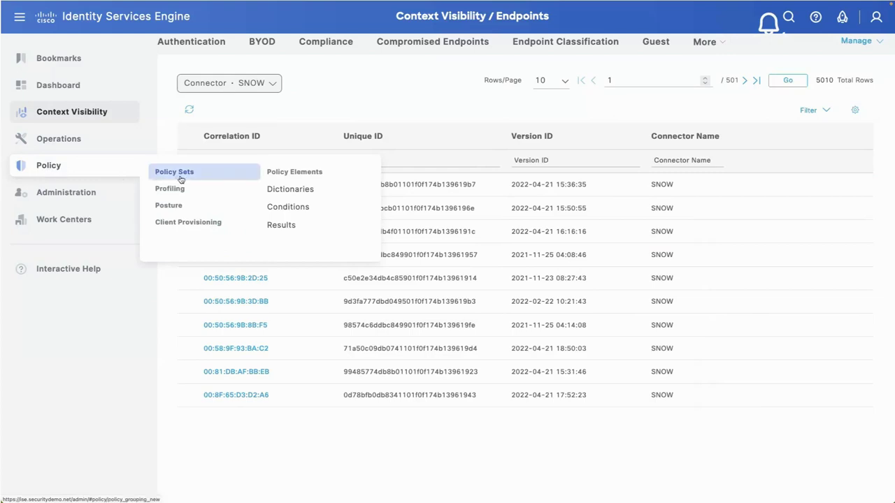
Step: Open the CMDB_IPSK authorization profile for editing under Policy > Results
left_click(281, 224)
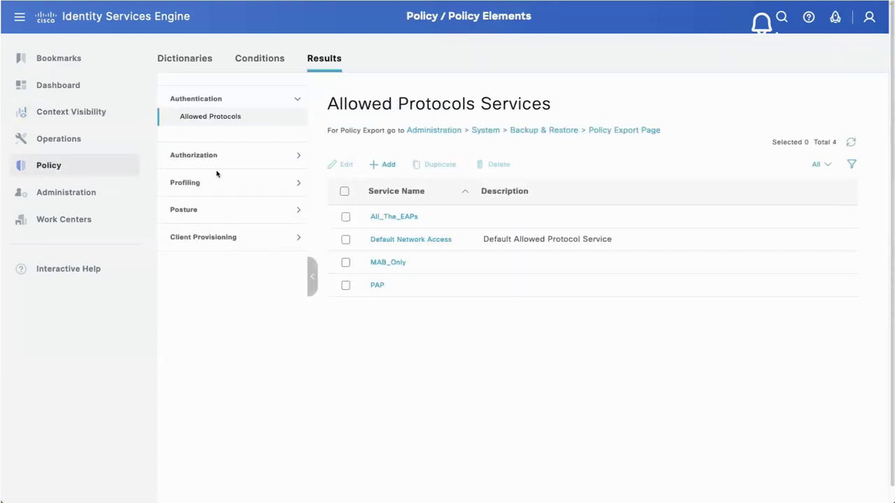
left_click(199, 157)
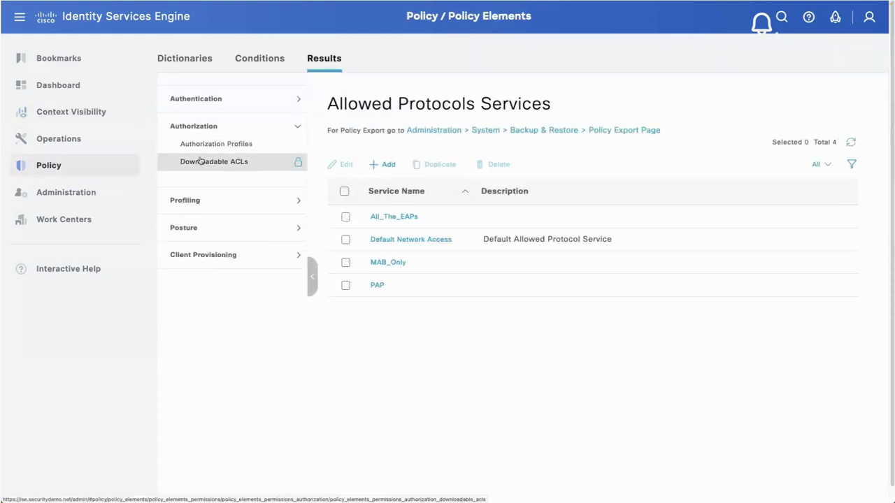
left_click(205, 143)
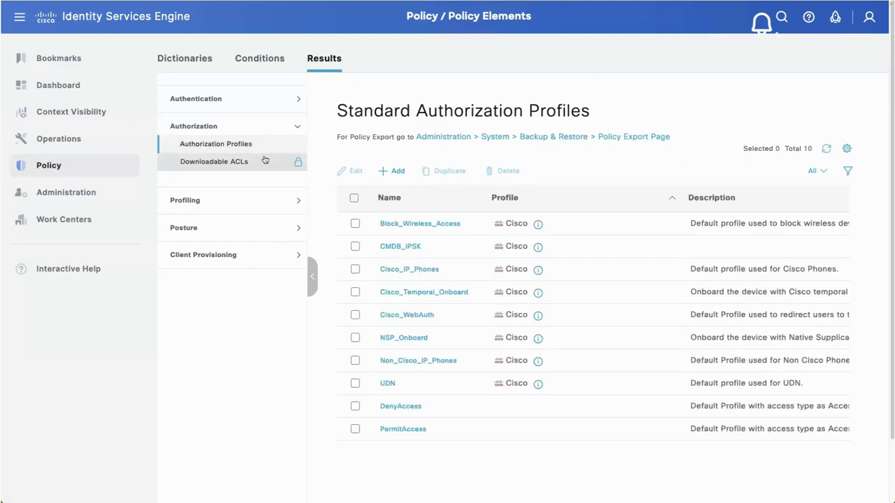
left_click(401, 247)
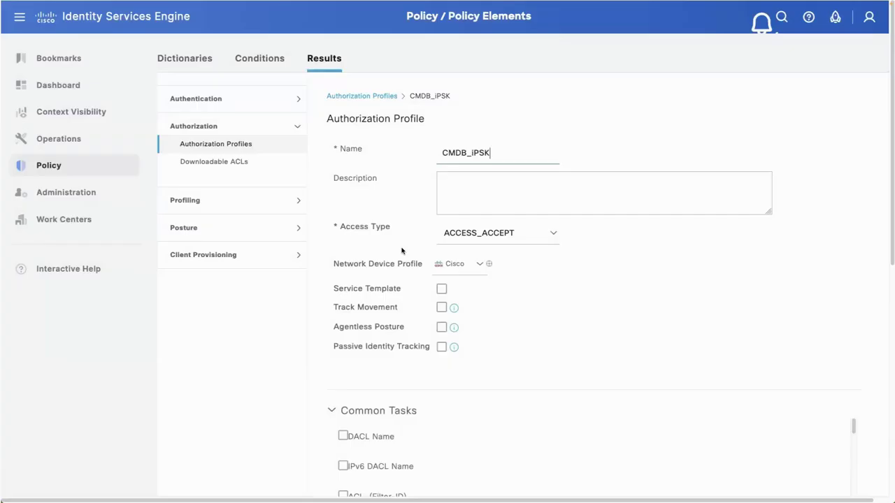
scroll(402, 250, "down", 3)
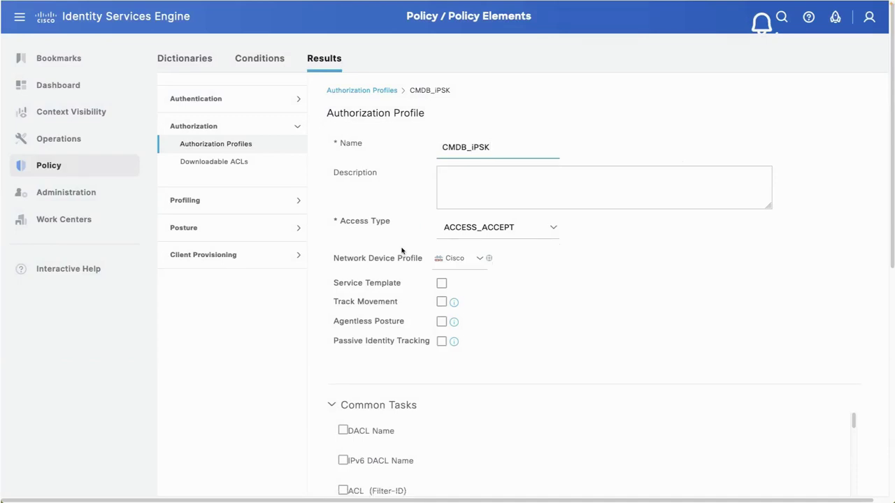
scroll(402, 250, "down", 1)
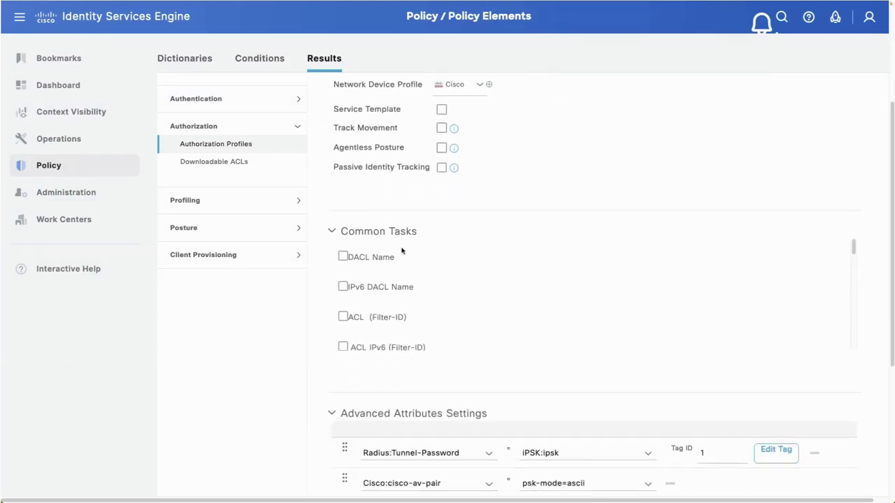
scroll(402, 250, "down", 3)
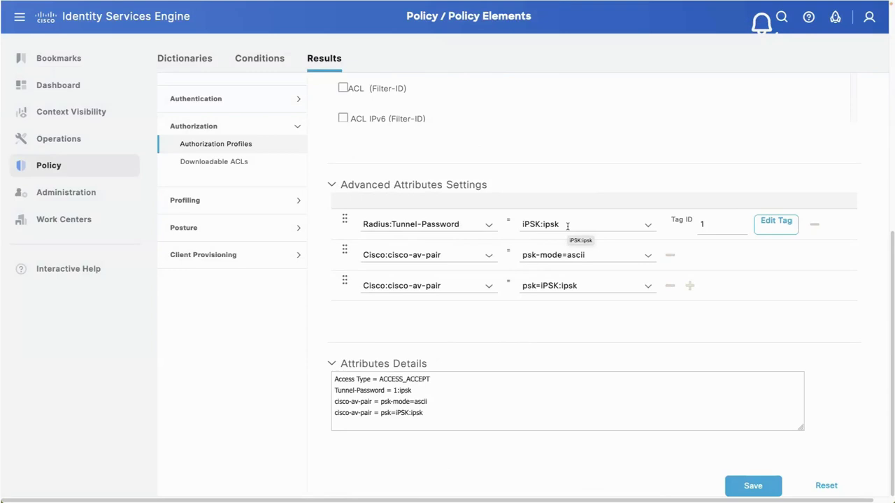
Step: Set the profile's Tunnel-Password to the iPSK:ipsk connector attribute
left_click(647, 226)
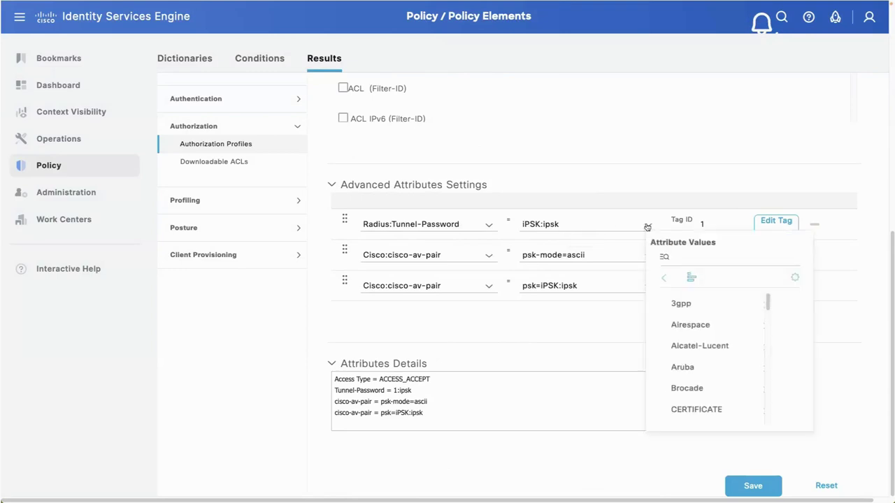
scroll(721, 359, "down", 3)
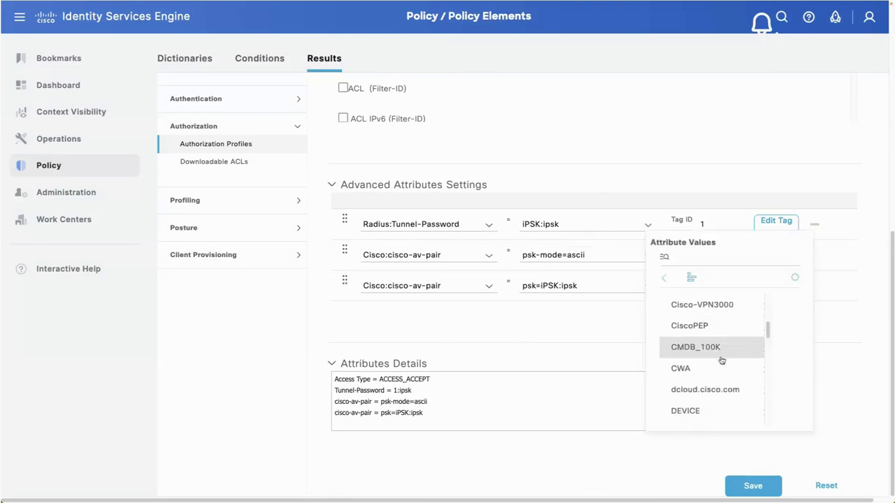
scroll(722, 370, "down", 5)
left_click(722, 389)
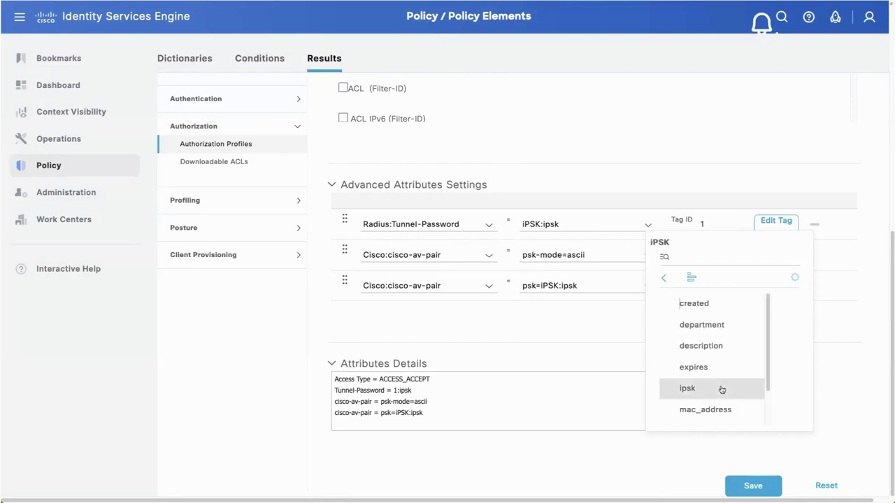
left_click(722, 390)
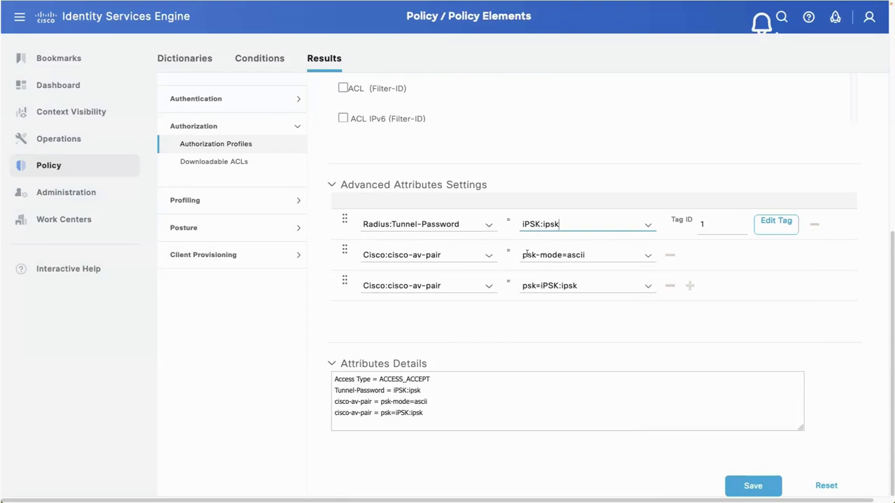
left_click_drag(540, 285, 581, 285)
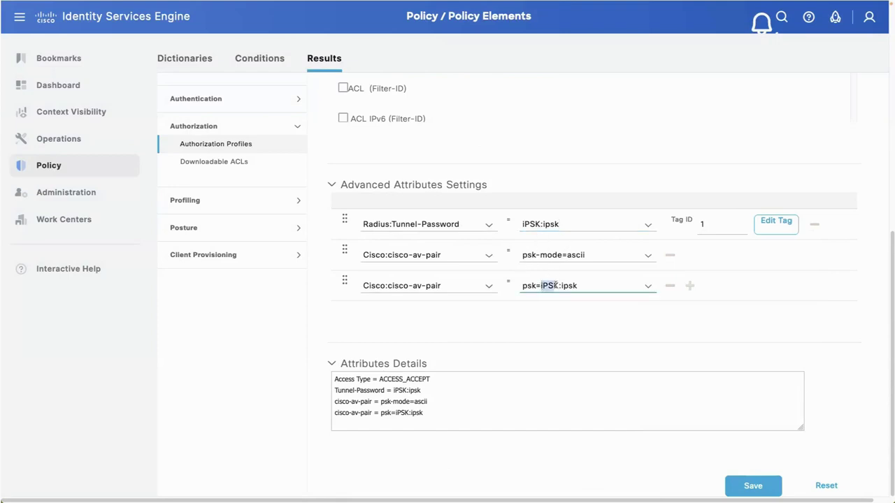
left_click(578, 319)
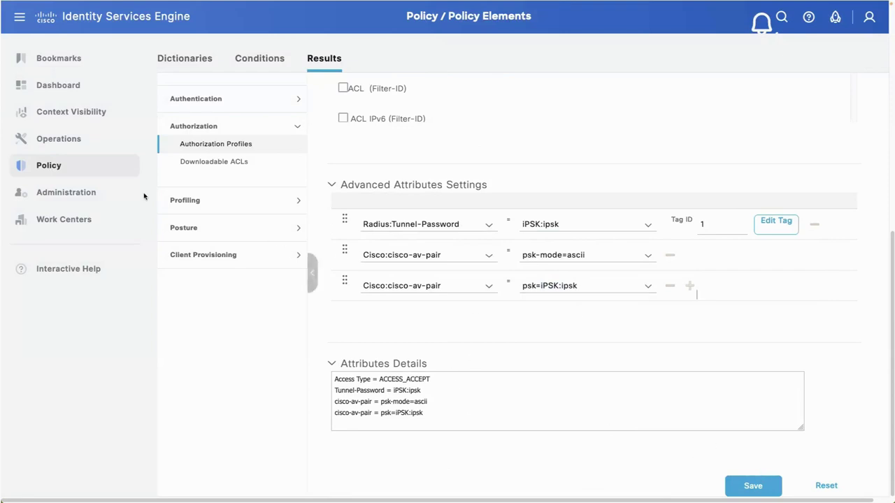
Step: Discard the profile changes and open the IOT_Wireless_MAB policy set
mouse_move(94, 168)
left_click(166, 178)
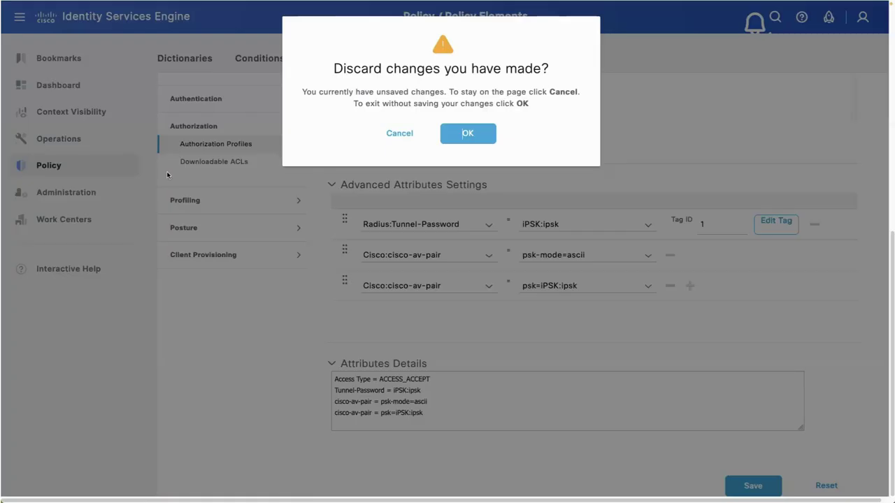
left_click(467, 135)
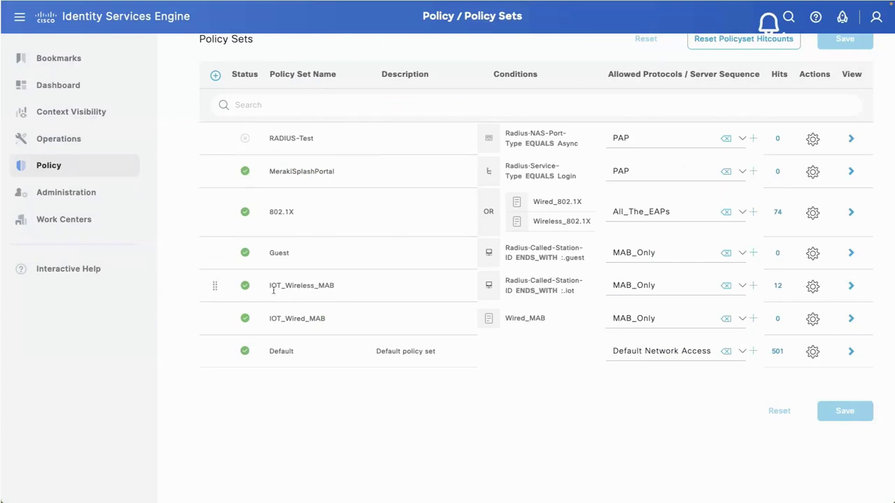
left_click_drag(270, 288, 335, 288)
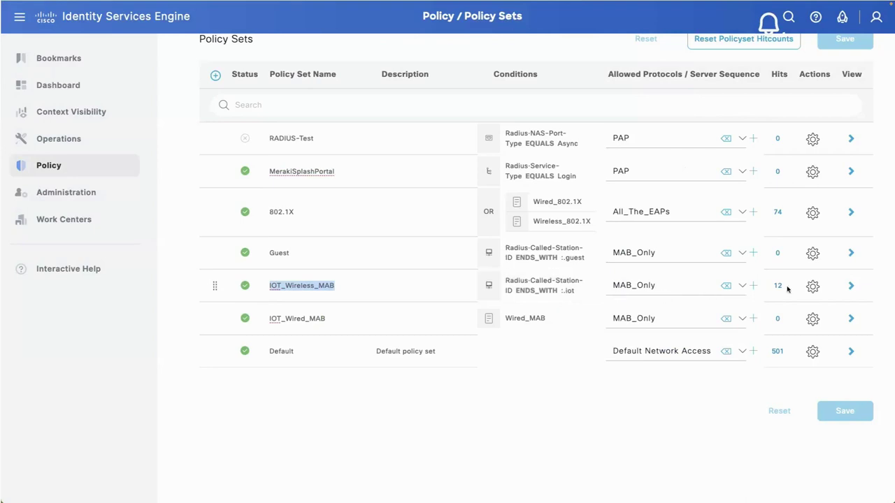
left_click(850, 286)
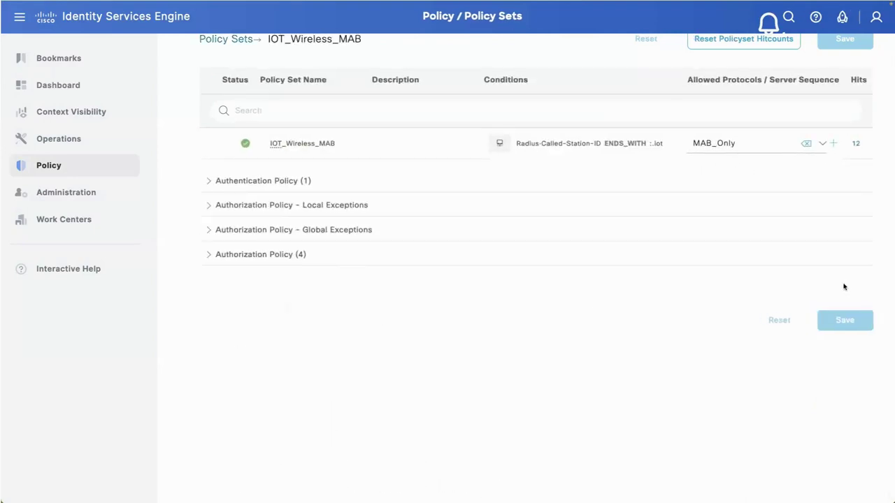
Step: Expand the policy set's authentication rules and its four authorization rules
left_click(209, 182)
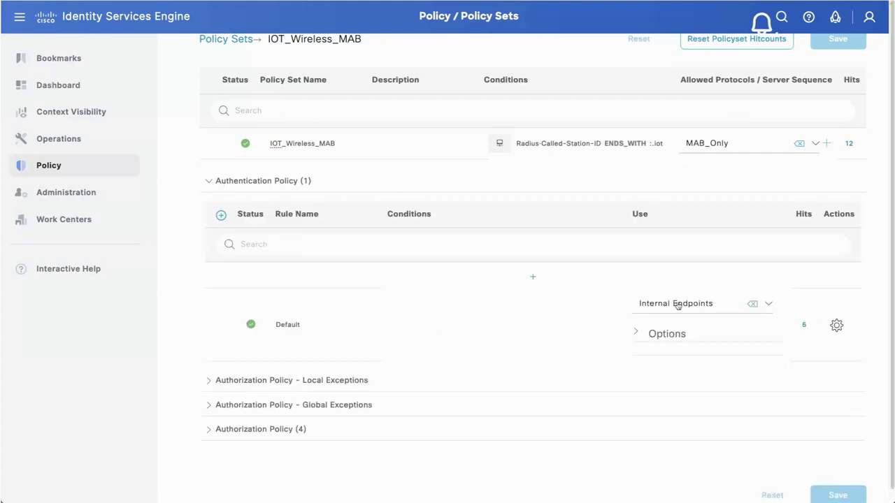
left_click(635, 335)
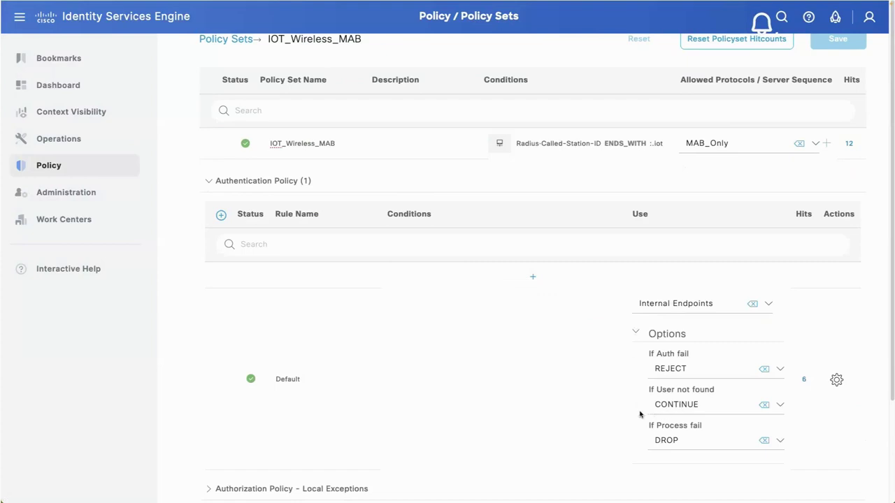
scroll(632, 412, "down", 3)
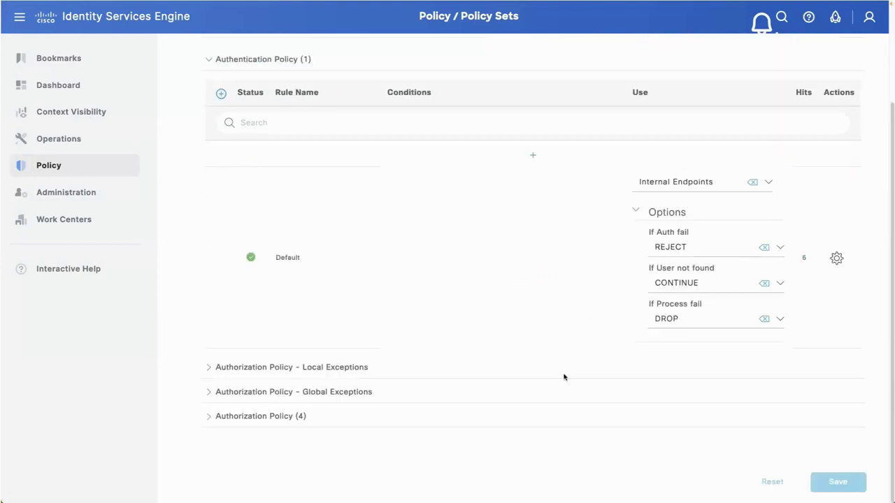
left_click(209, 417)
scroll(207, 409, "down", 7)
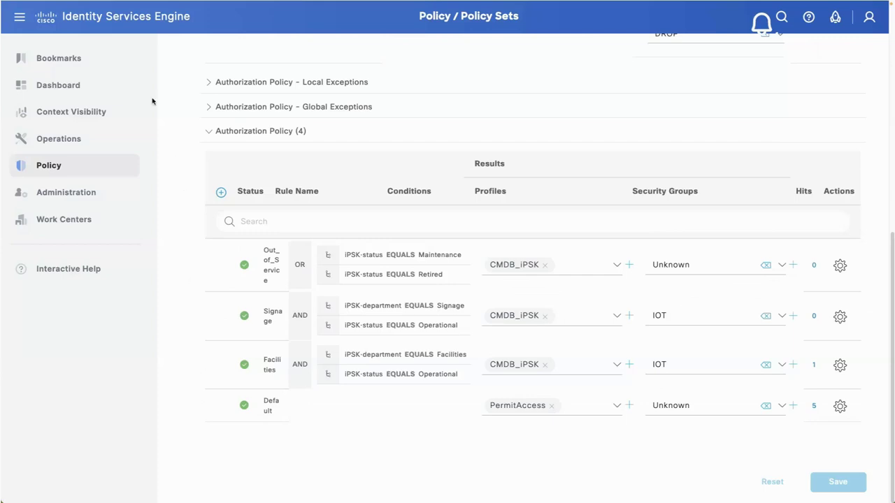
Step: Collapse the navigation sidebar so the authorization rule table spans the full width
left_click(18, 16)
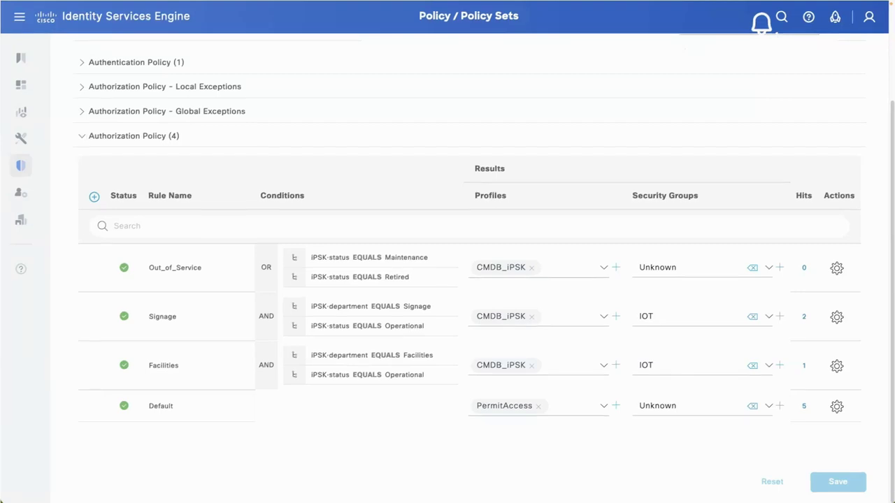
Step: Open Operations > RADIUS > Live Logs and bring up the RADIUS test client
mouse_move(21, 171)
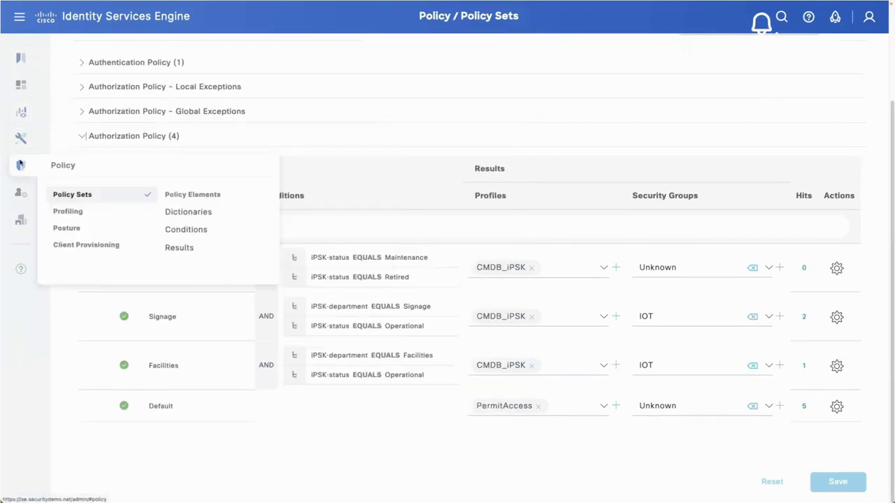
mouse_move(21, 144)
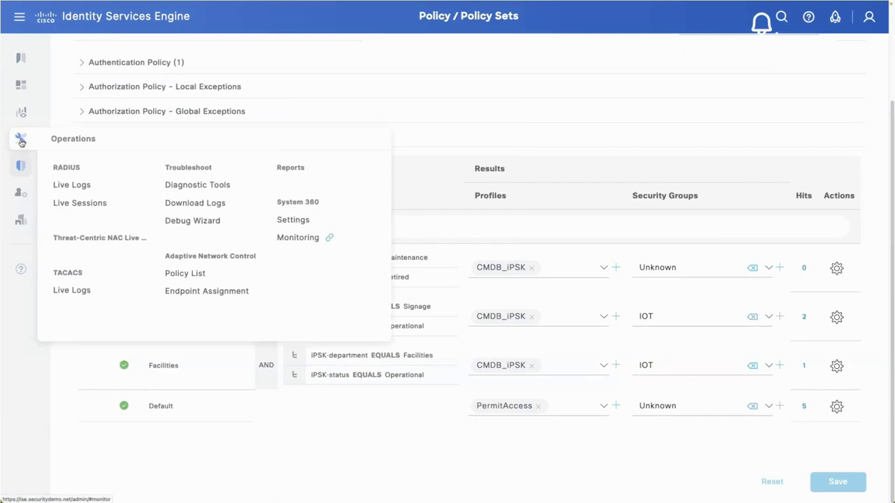
left_click(77, 183)
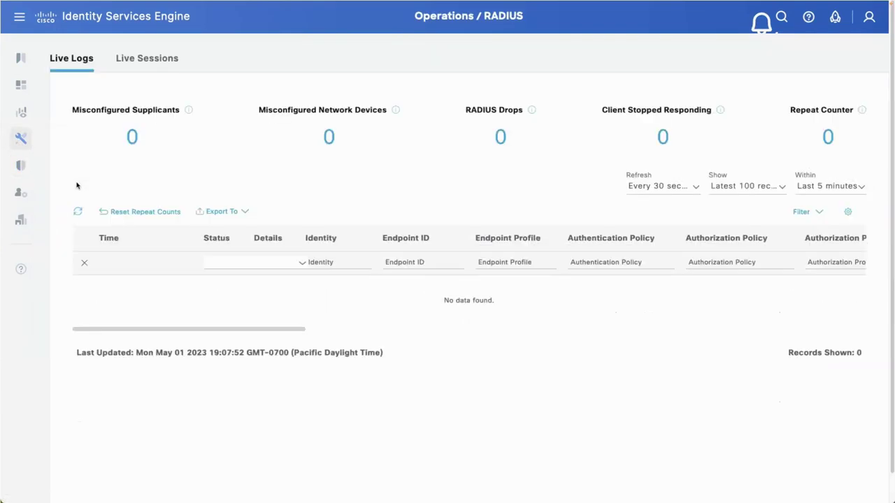
key("super+Tab")
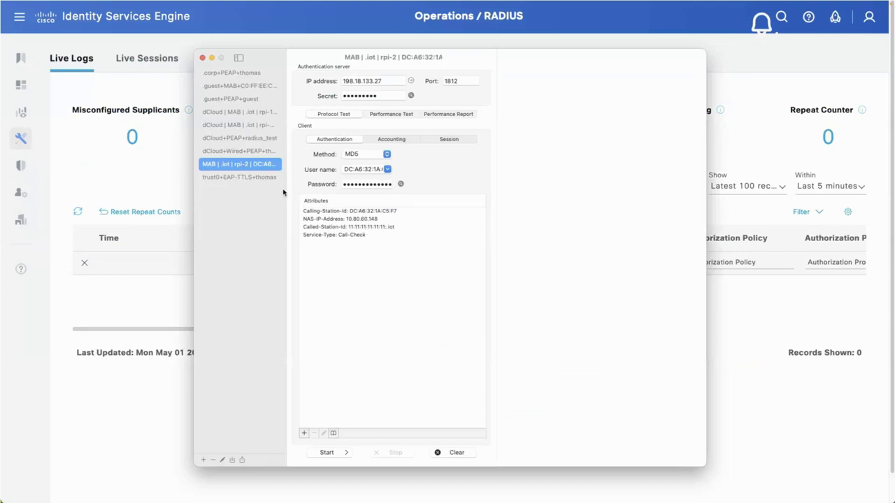
Step: Select the MAB rpi-2 test profile and verify its MAC user name and password
left_click(235, 163)
left_click(234, 164)
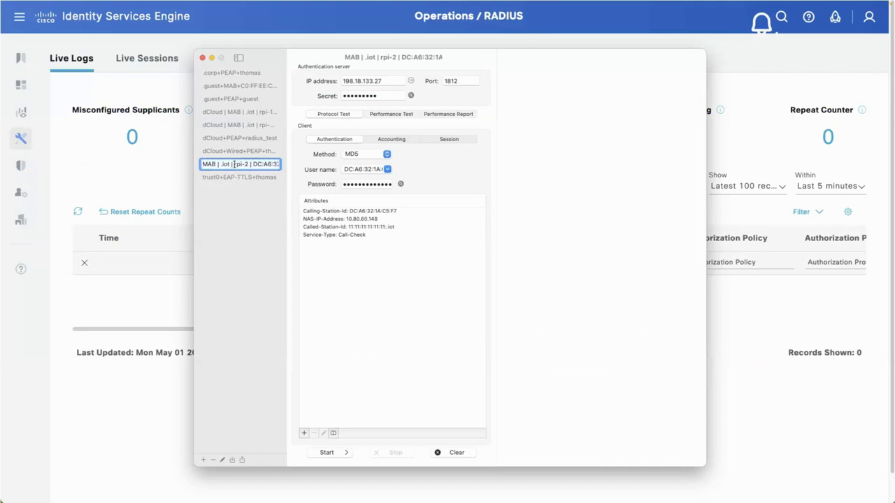
key("Return")
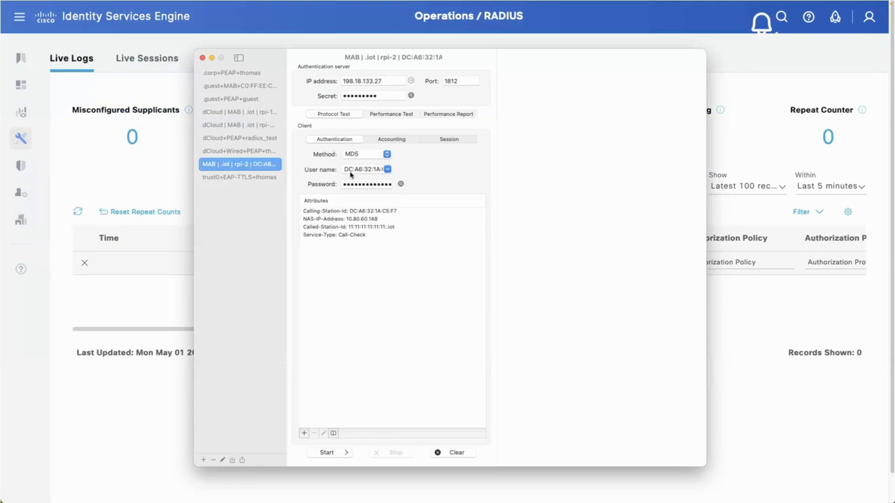
left_click(355, 170)
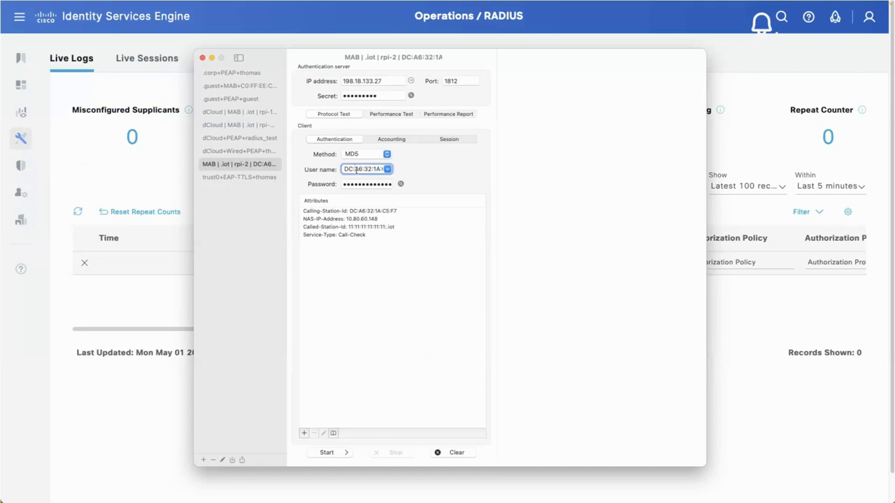
left_click_drag(355, 169, 404, 167)
left_click(401, 184)
left_click(401, 184)
left_click(382, 184)
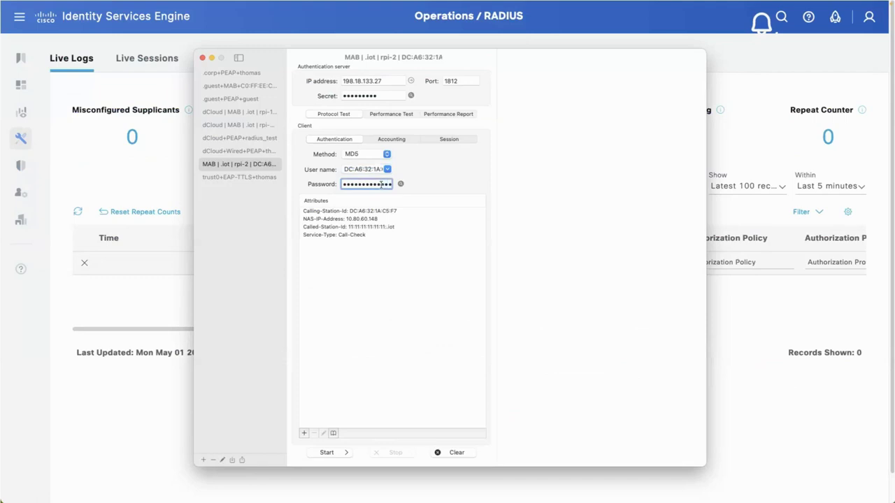
key("super+a")
left_click(401, 185)
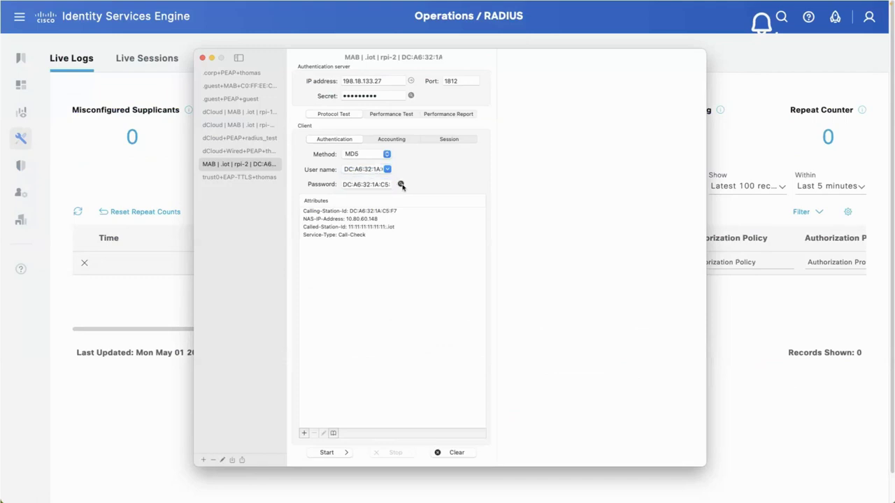
left_click(401, 185)
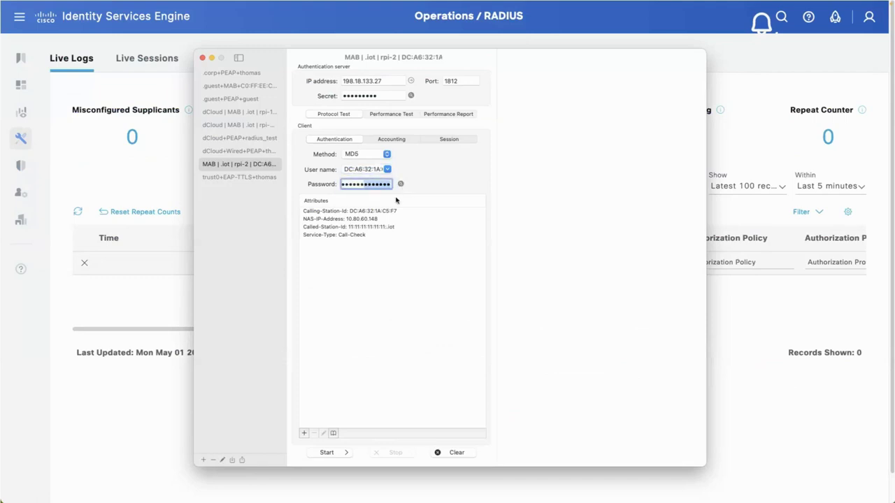
Step: Check the Calling-Station-Id, NAS-IP-Address, Called-Station-Id and Service-Type attributes, then send the MAB test
left_click(390, 213)
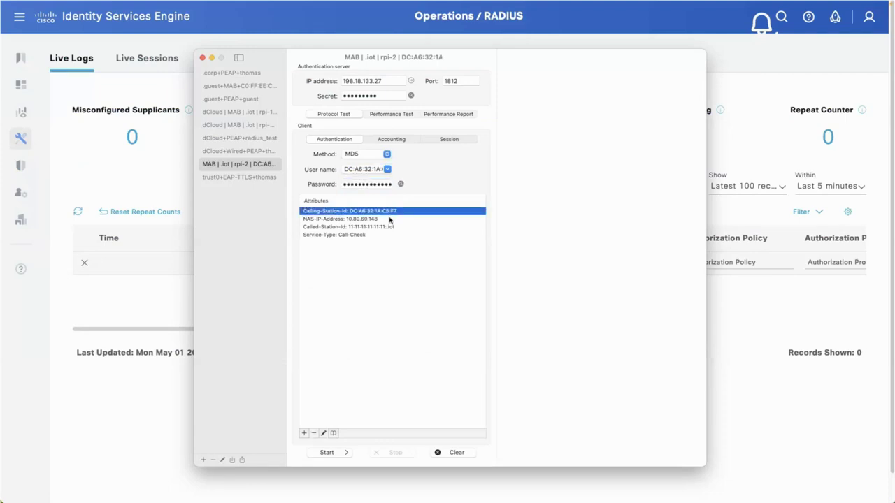
left_click(389, 219)
left_click(391, 228)
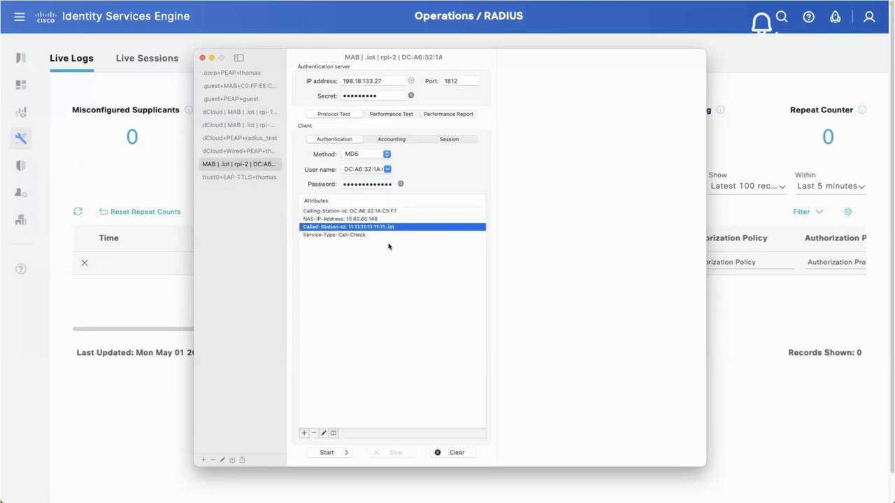
left_click(360, 237)
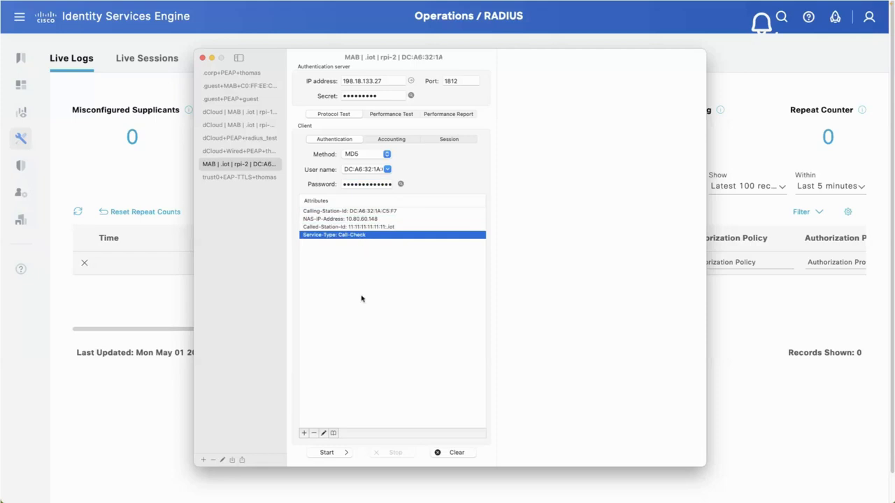
left_click(327, 453)
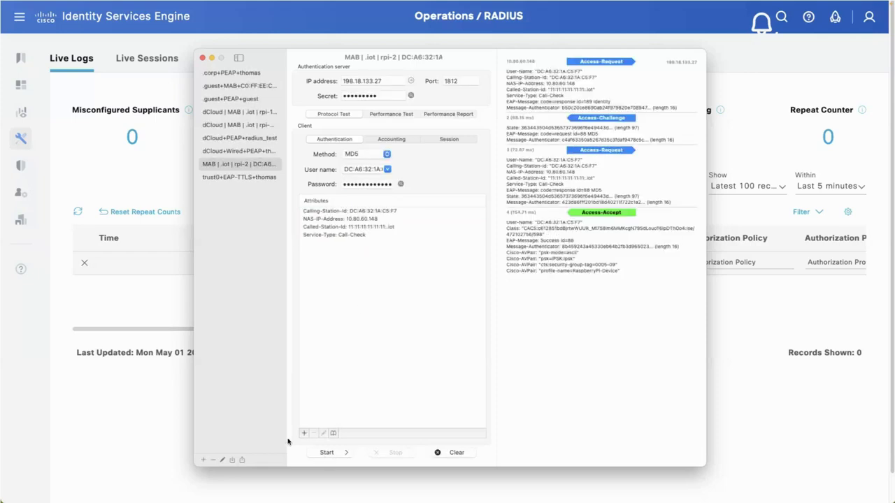
left_click(147, 408)
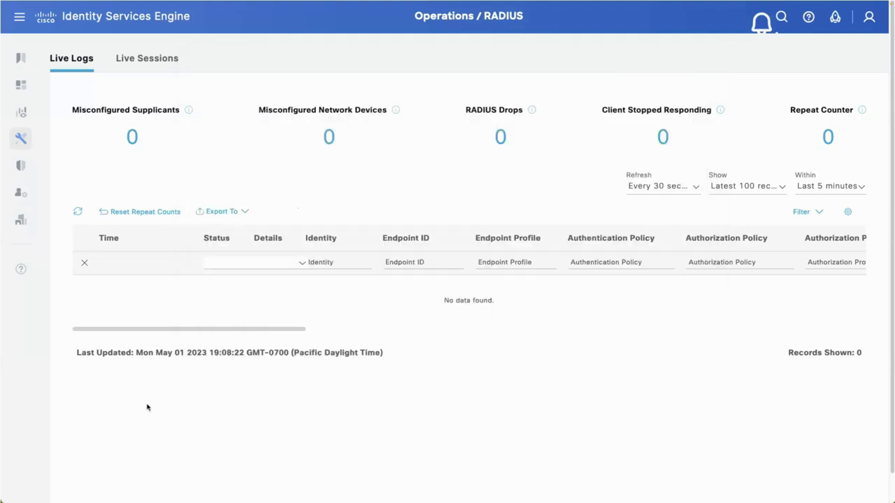
Step: Refresh Live Logs to confirm the Signage rule and CMDB_iPSK match, then open the authentication's detailed report
left_click(78, 213)
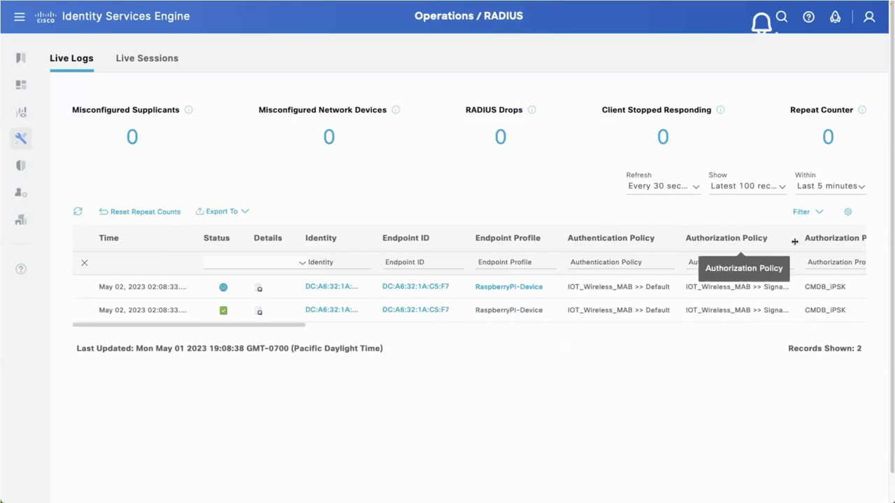
left_click_drag(798, 241, 821, 240)
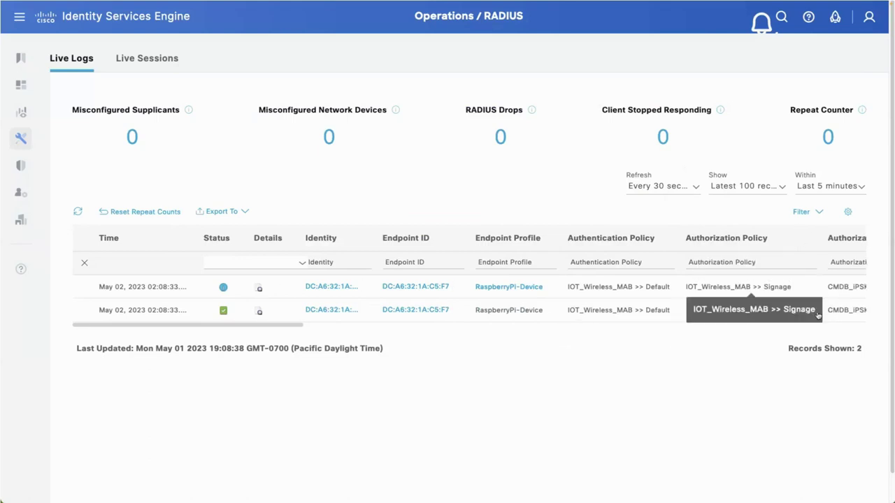
scroll(821, 326, "right", 4)
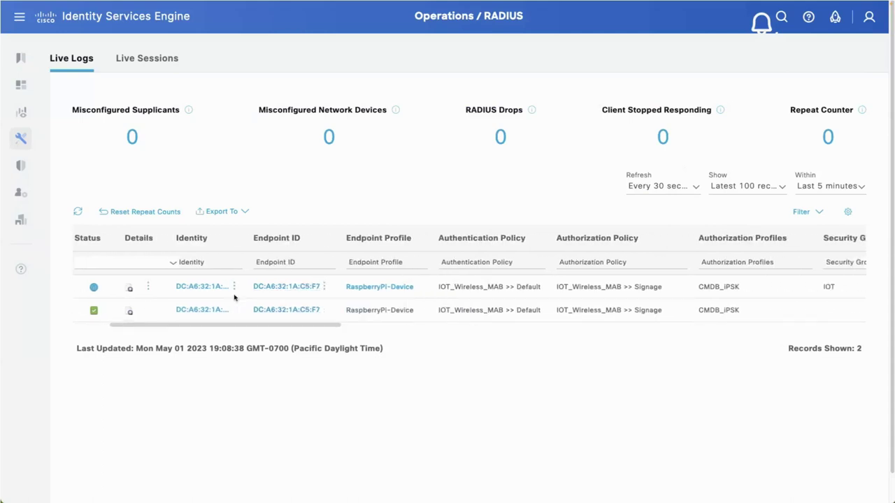
left_click(129, 314)
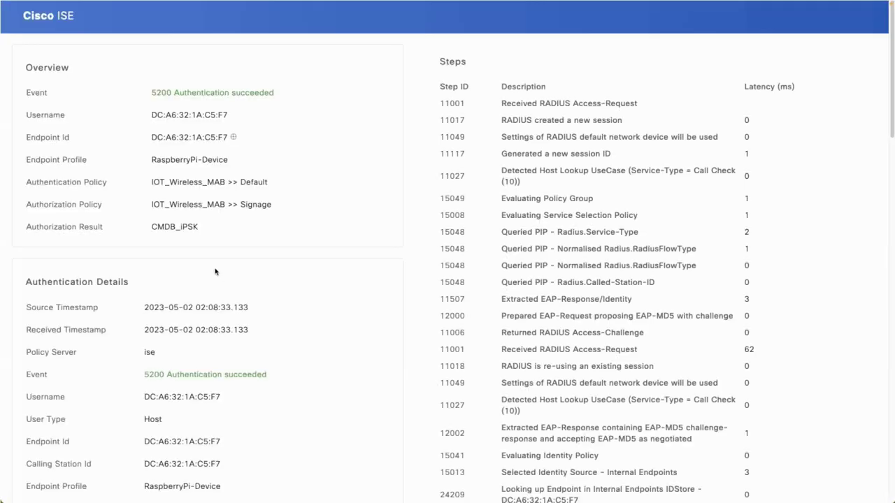
triple_click(193, 160)
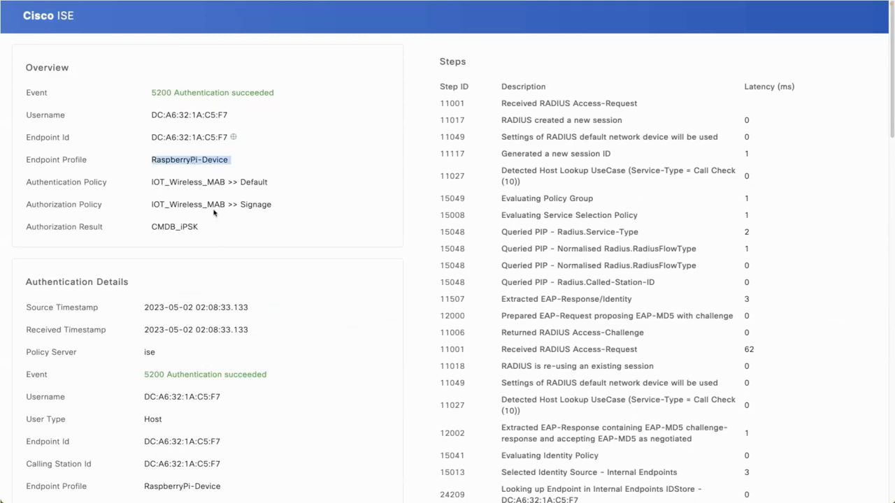
double_click(255, 204)
scroll(285, 299, "down", 1)
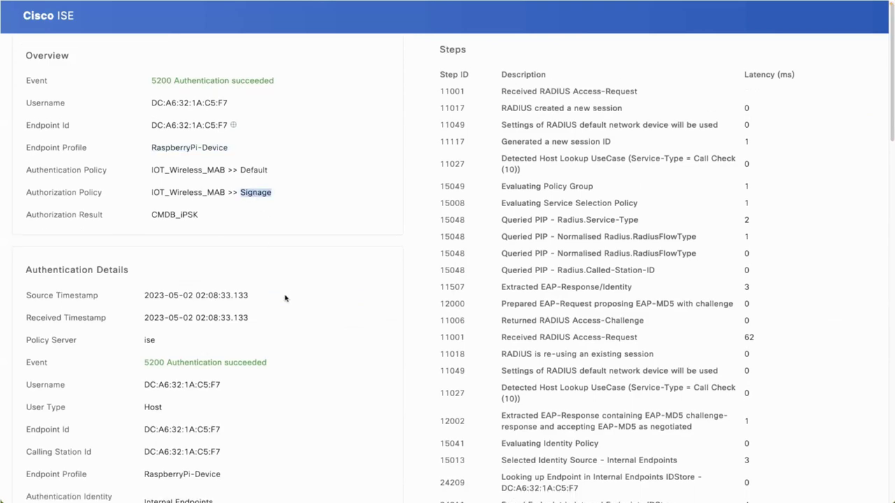
scroll(285, 299, "down", 5)
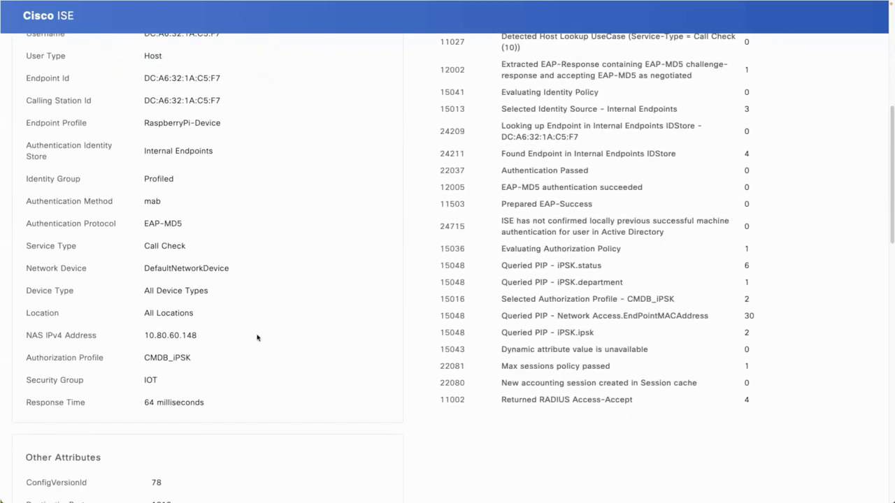
double_click(168, 358)
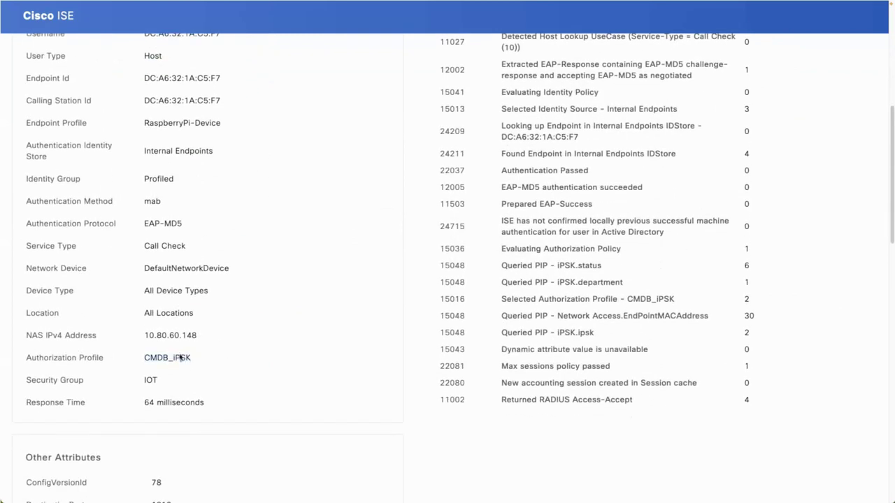
triple_click(175, 403)
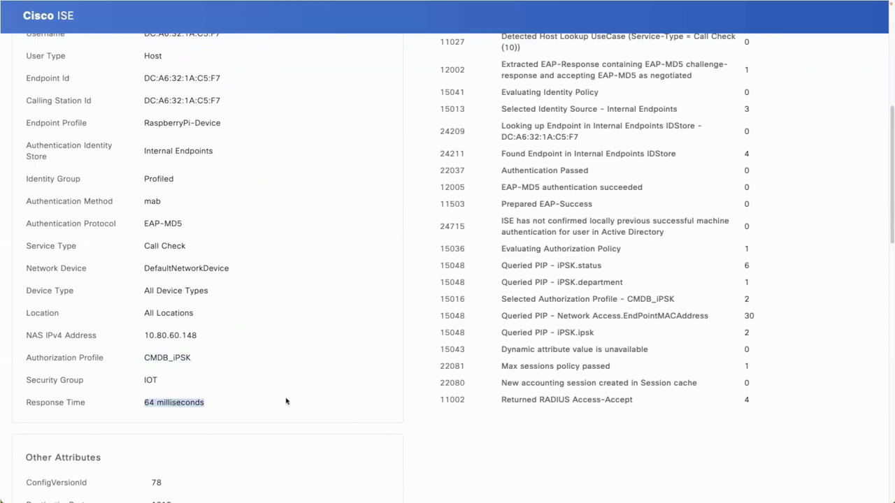
scroll(286, 401, "down", 9)
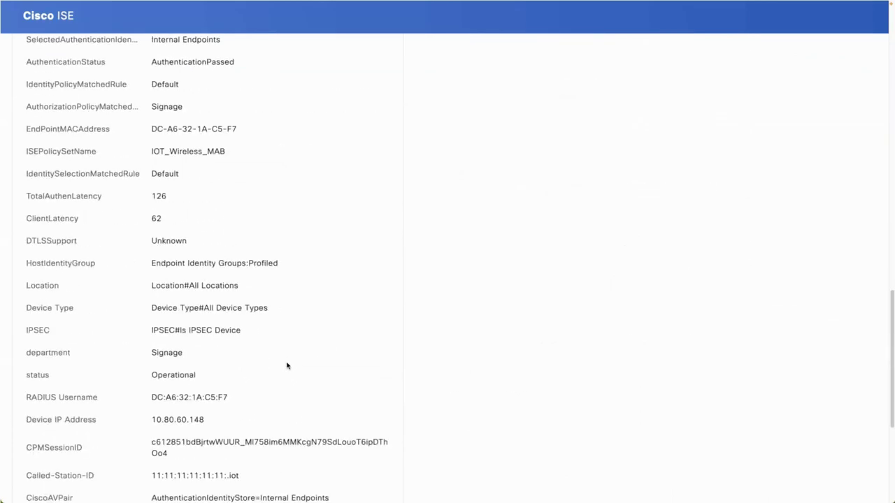
scroll(287, 366, "down", 2)
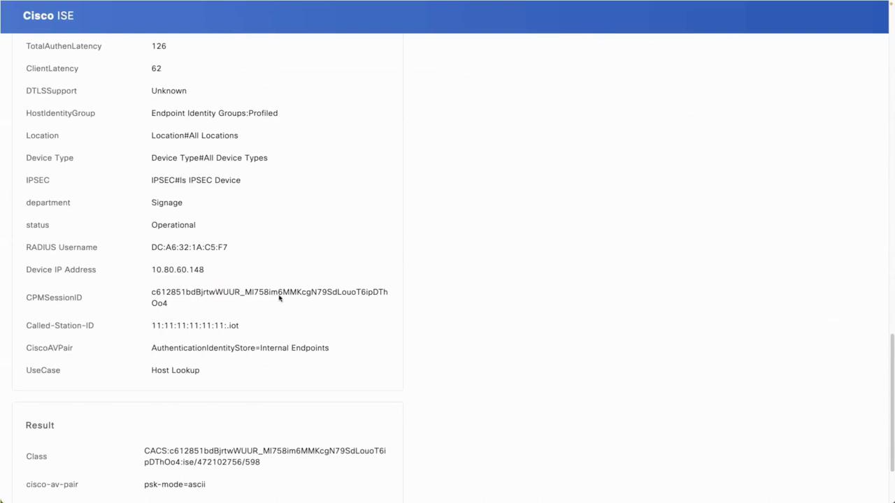
left_click_drag(26, 202, 208, 228)
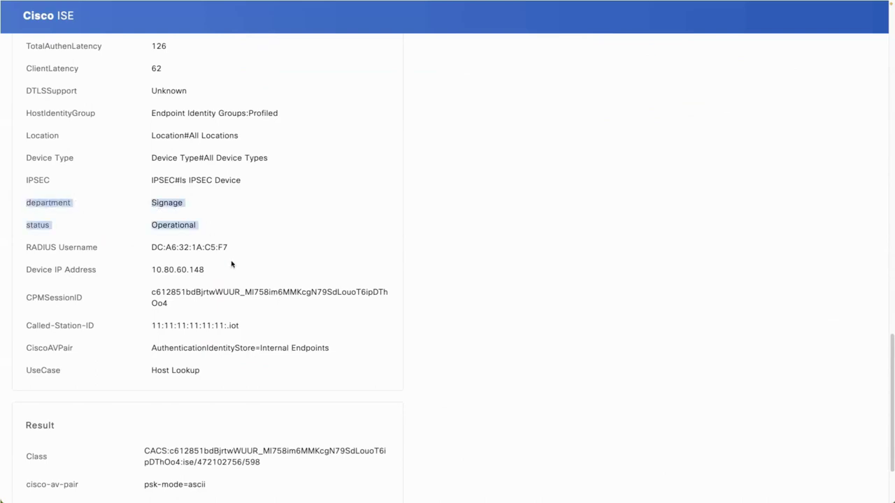
scroll(231, 264, "down", 3)
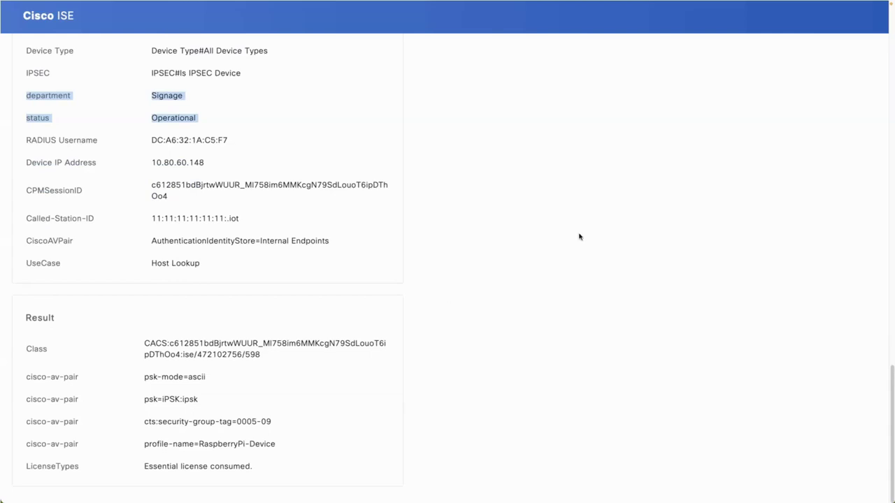
scroll(580, 237, "up", 15)
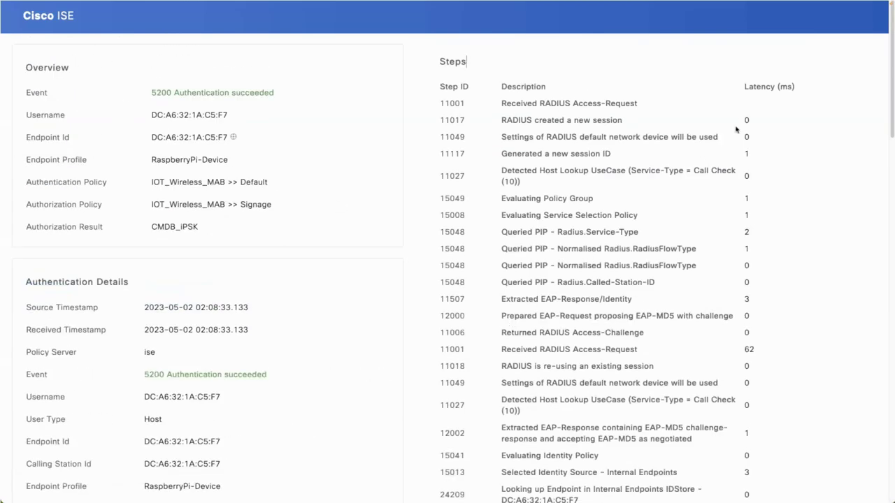
left_click_drag(743, 87, 803, 91)
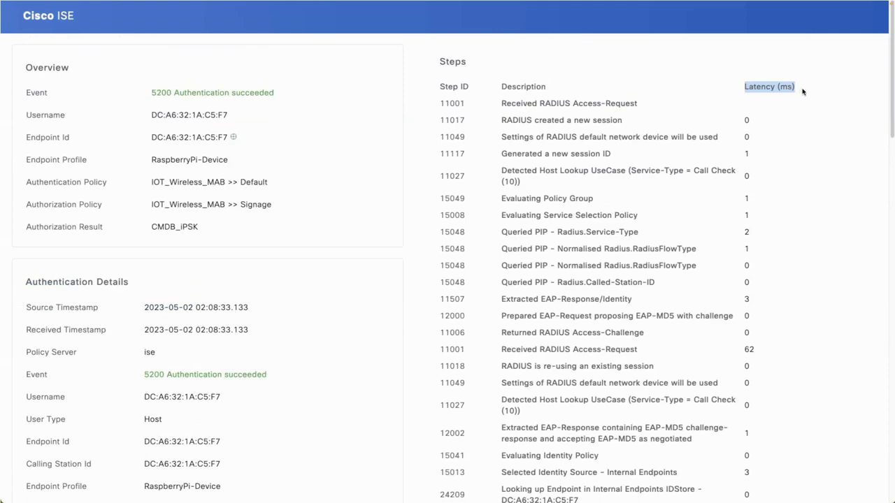
scroll(755, 340, "down", 7)
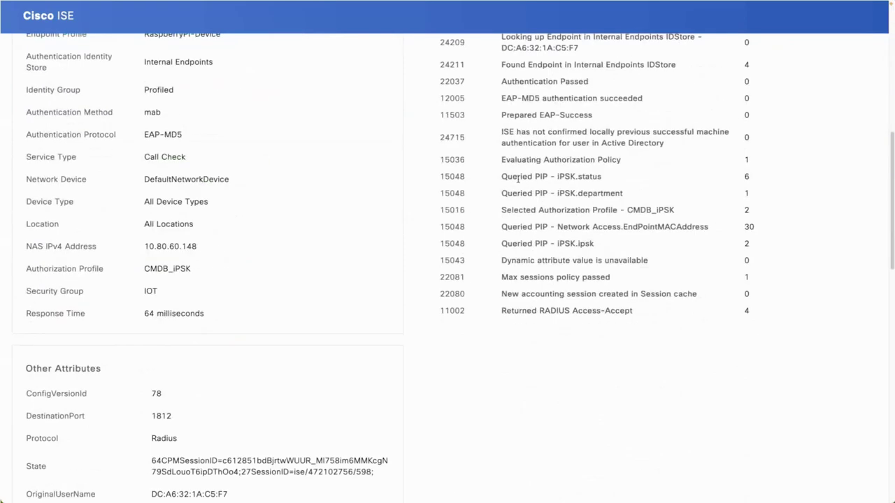
left_click_drag(501, 176, 756, 219)
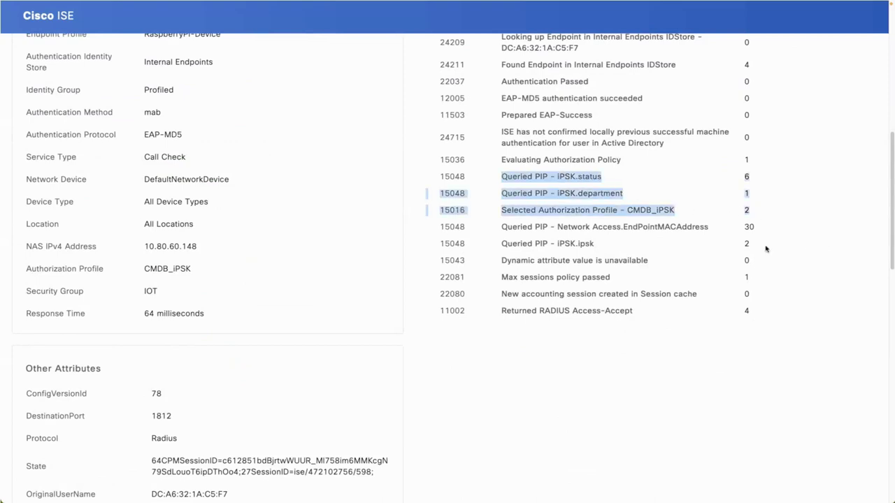
left_click_drag(751, 249, 499, 249)
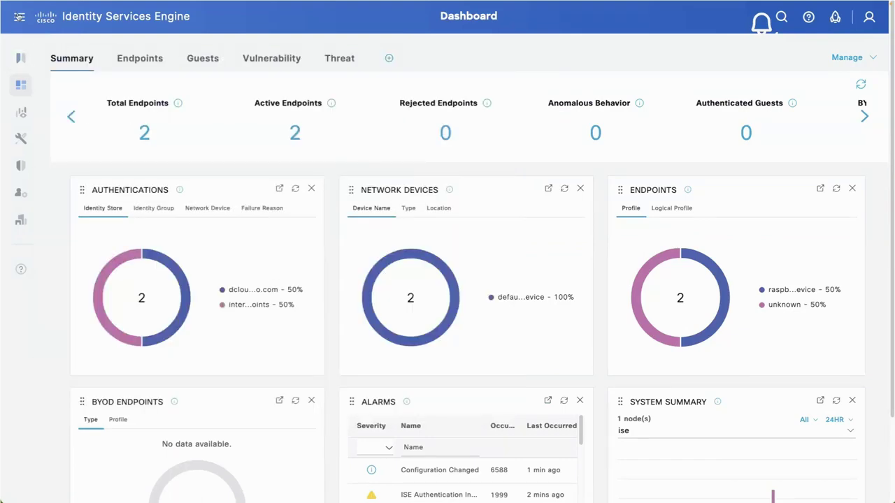
Step: Open the Audit > Change Configuration Audit report and scroll right to the CMDB_100K entry adding 100000 endpoints
mouse_move(21, 138)
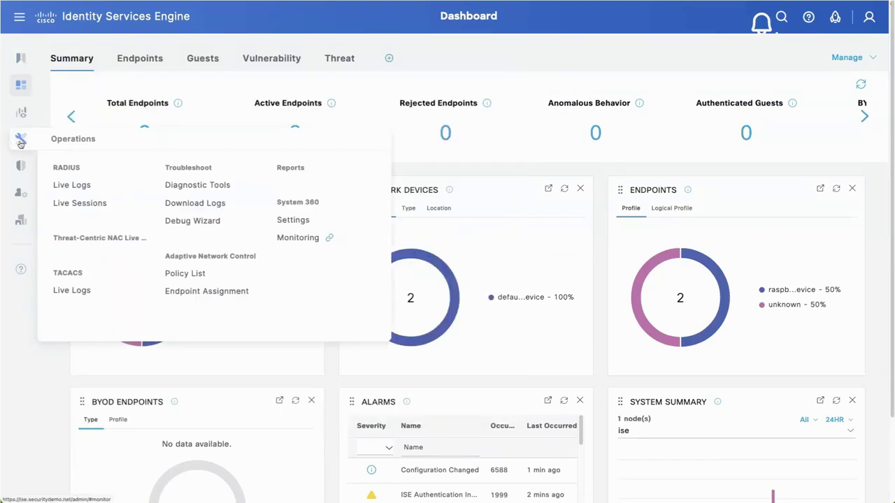
left_click(290, 168)
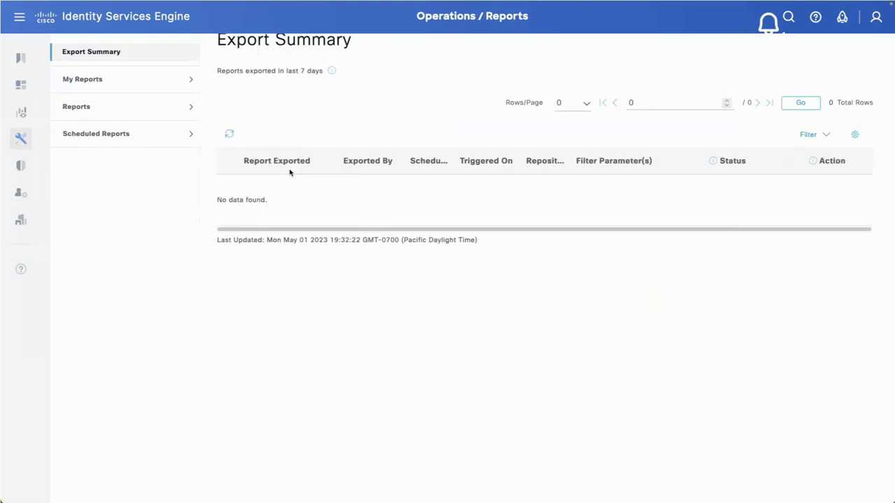
left_click(88, 107)
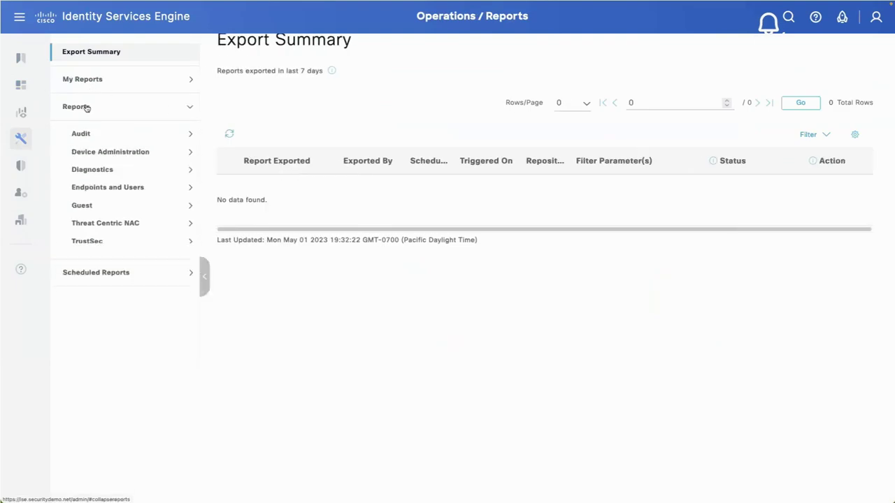
left_click(83, 134)
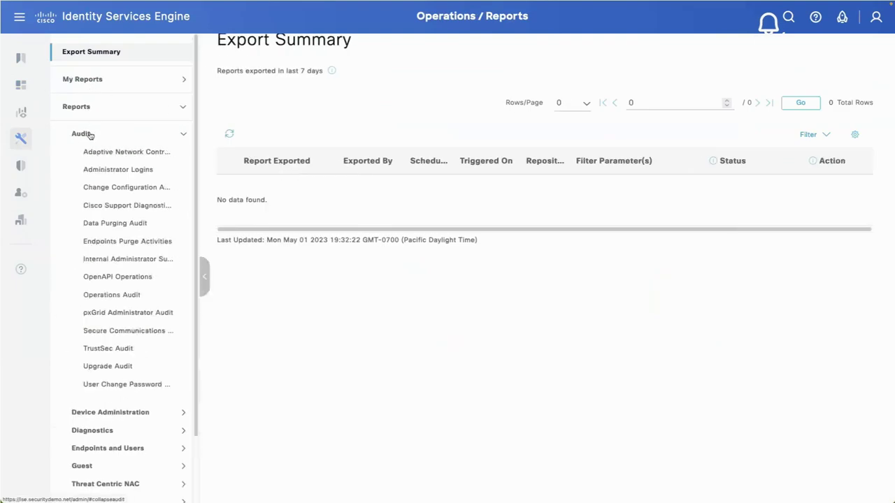
left_click(107, 187)
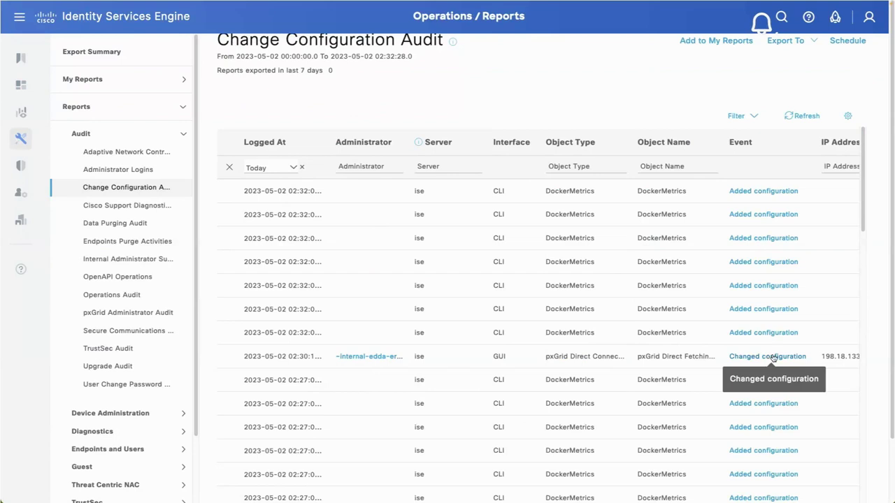
scroll(772, 358, "right", 5)
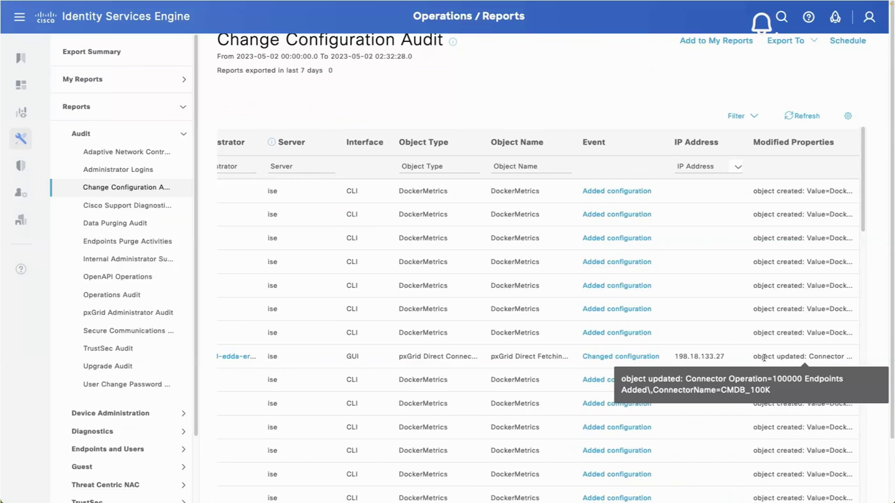
Step: Switch the Context Visibility Endpoints page to the pxGrid Direct Endpoints list
mouse_move(21, 117)
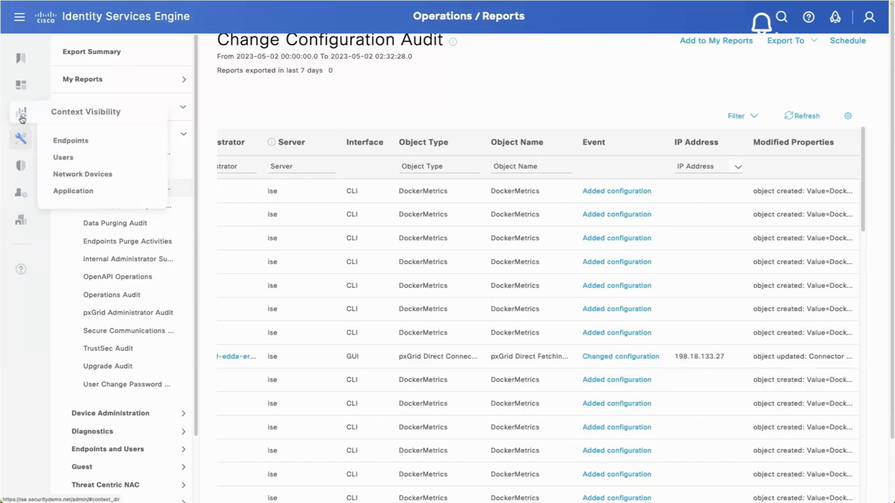
left_click(69, 140)
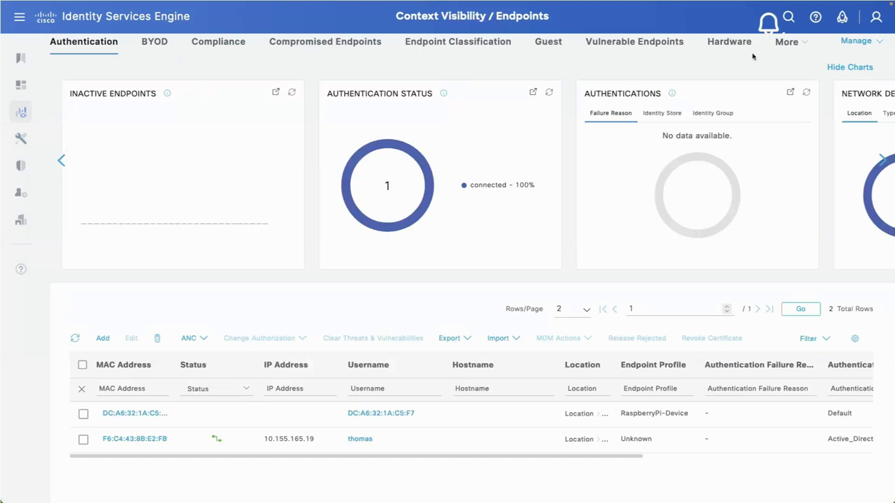
mouse_move(790, 46)
left_click(762, 108)
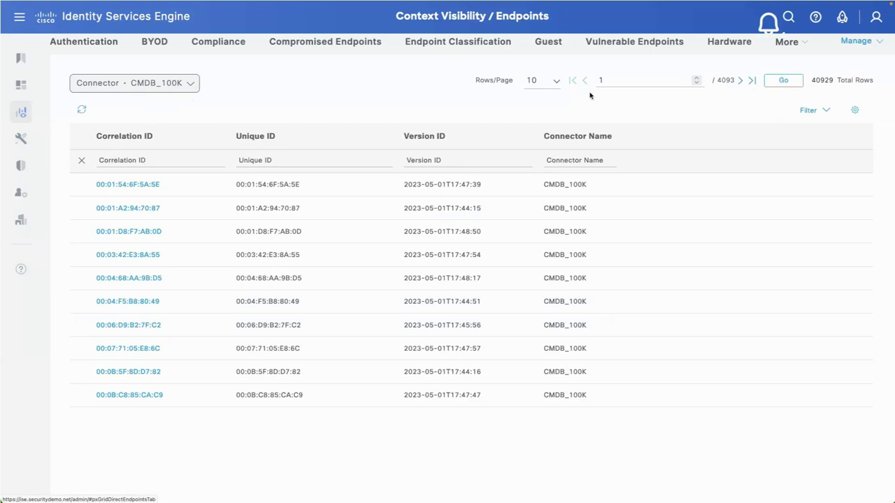
Step: Refresh the pxGrid Direct Endpoints list repeatedly until all 100000 CMDB_100K endpoints appear
left_click(82, 112)
left_click(82, 112)
left_click(81, 112)
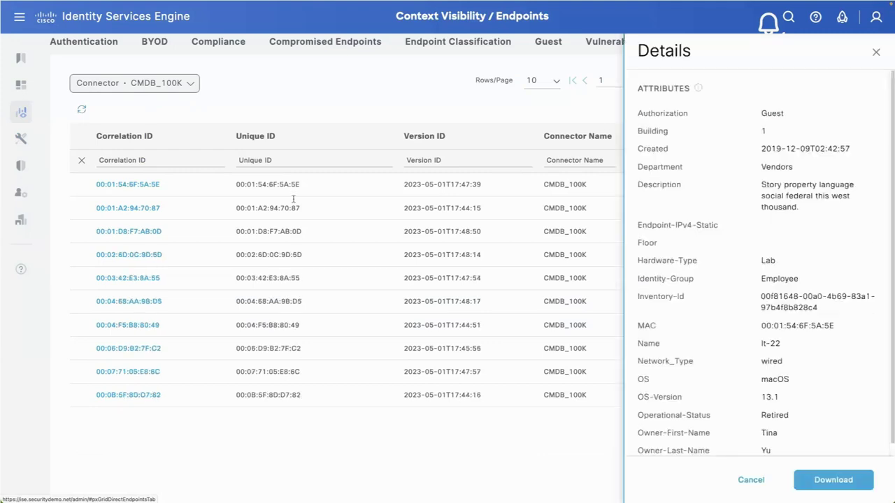
left_click(82, 113)
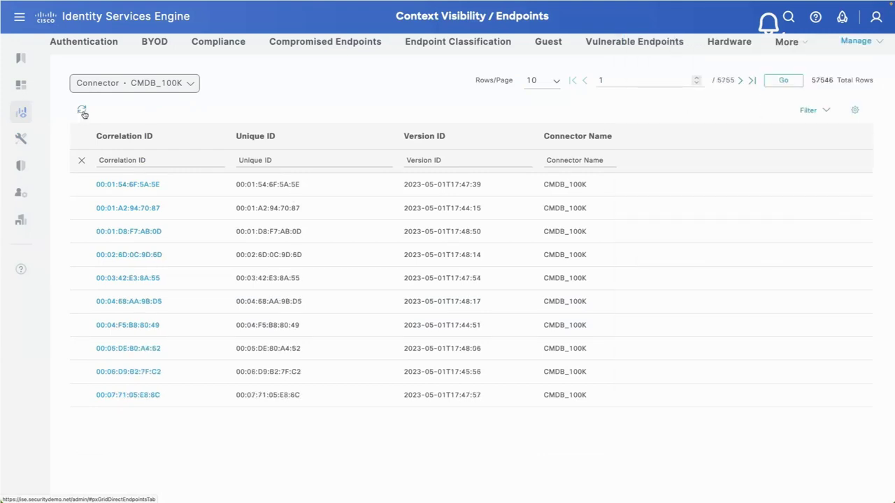
left_click(82, 112)
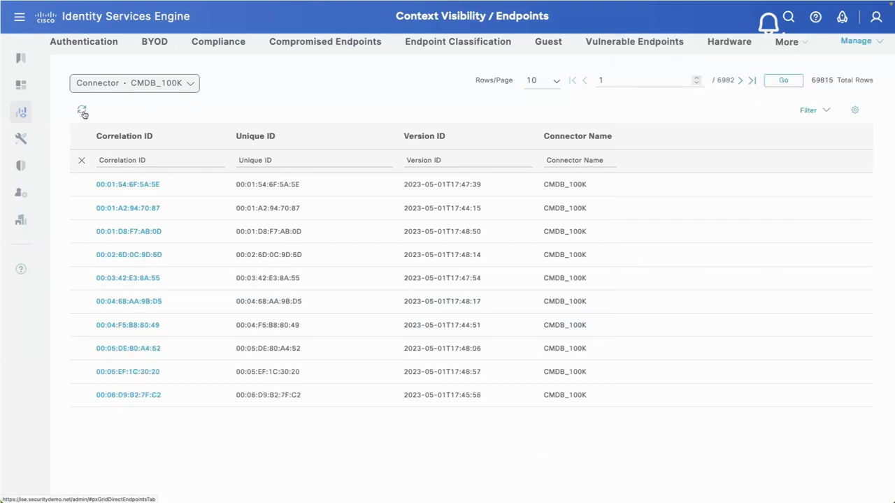
left_click(82, 113)
left_click(82, 113)
left_click(82, 113)
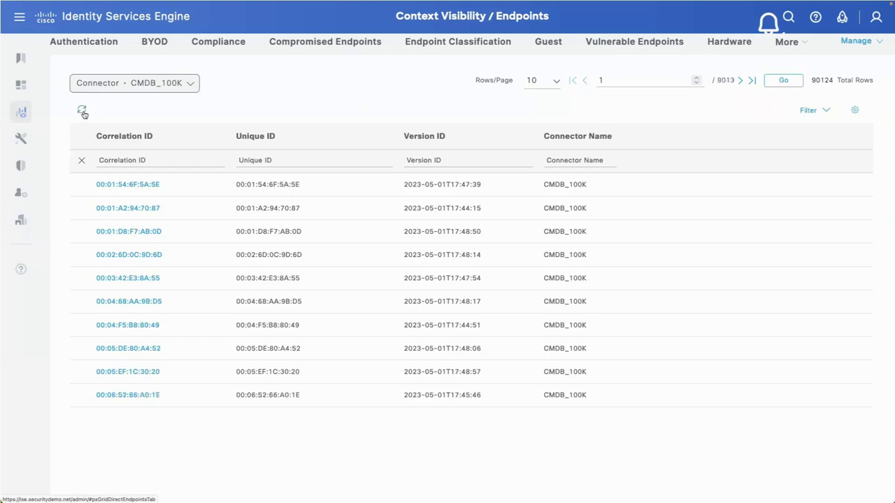
left_click(83, 112)
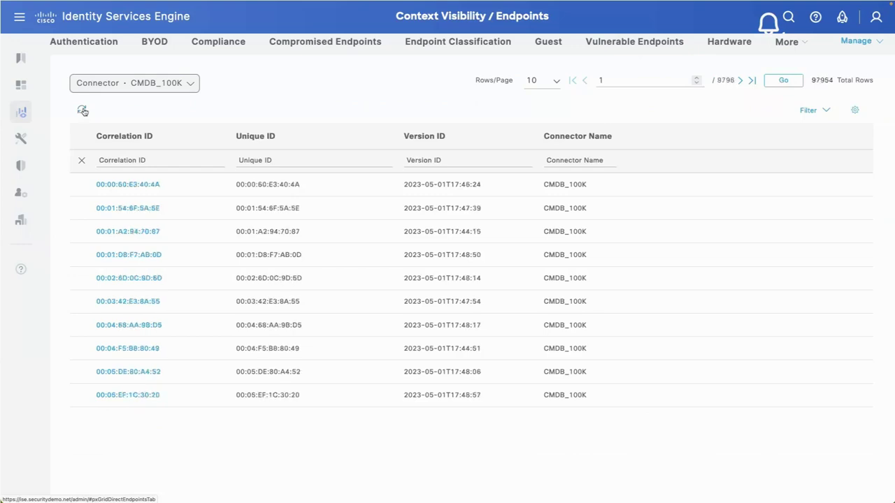
left_click(83, 111)
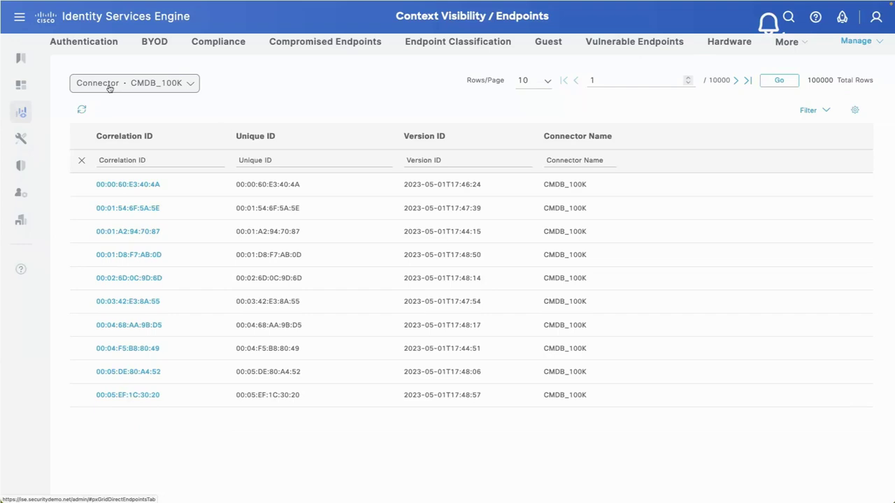
Step: Inspect the attributes of endpoint 00:00:60:E3:40:4A, then cancel the details view
left_click(138, 185)
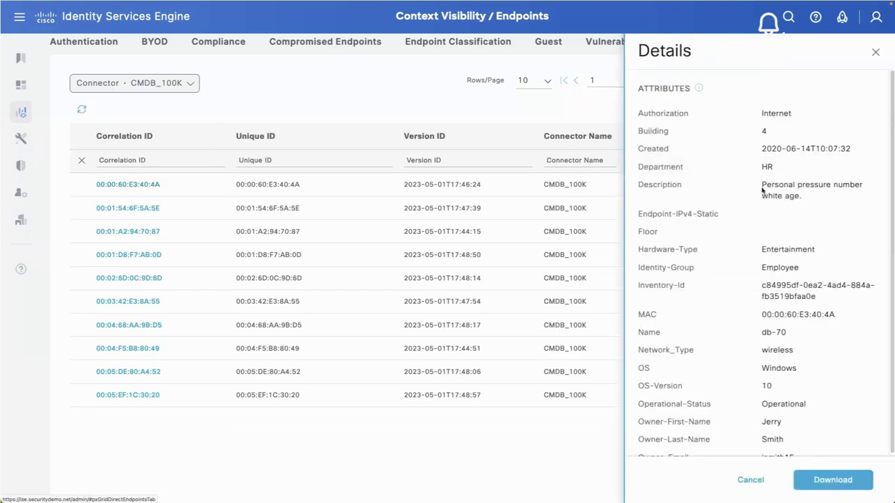
scroll(789, 442, "down", 1)
scroll(789, 442, "down", 2)
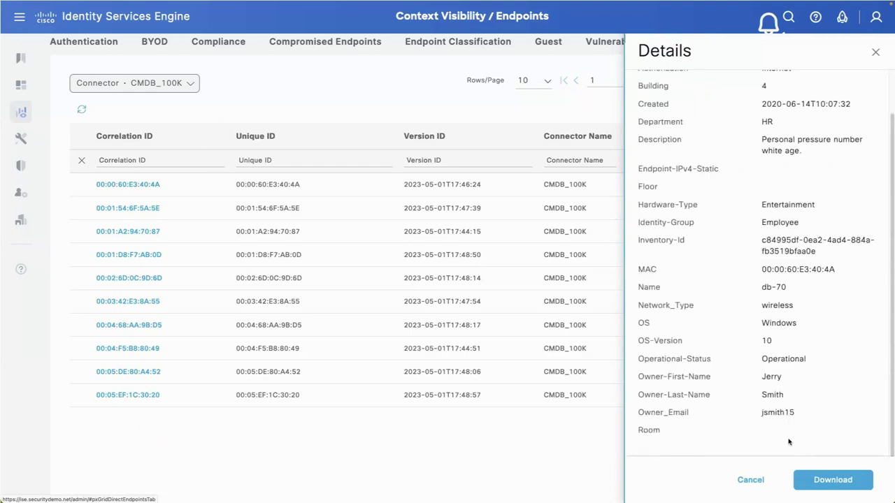
left_click(750, 480)
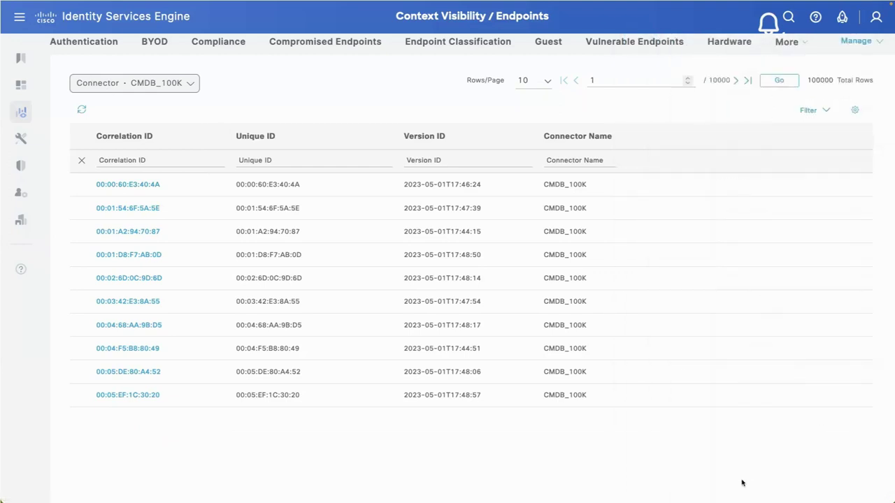
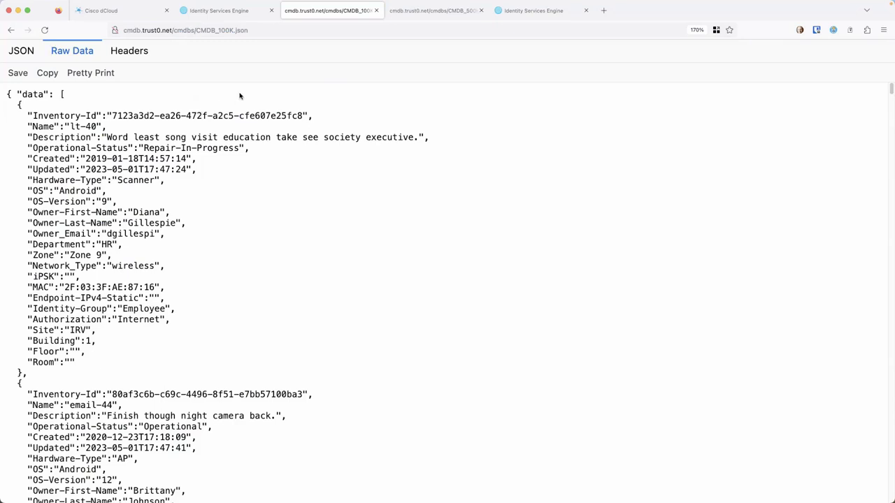
Step: Switch from the CMDB_100K JSON data to the Identity Services Engine browser tab
left_click(234, 19)
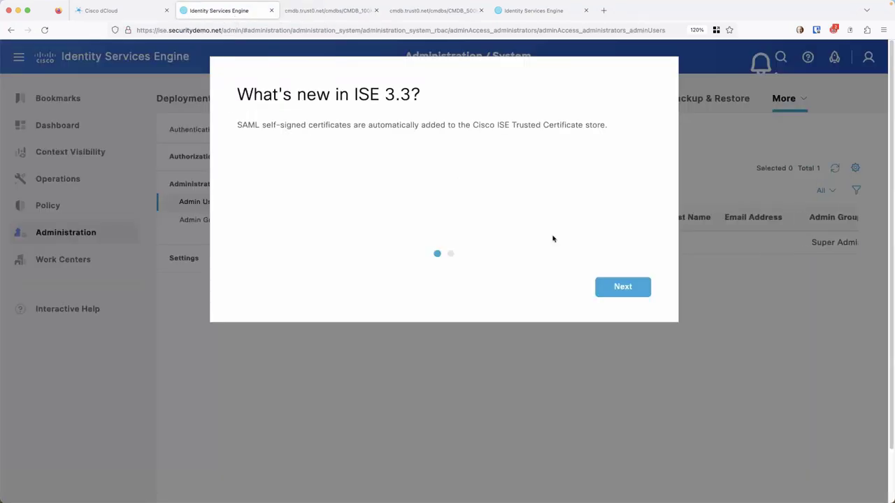
Step: Close the What's new notice, view the pxGrid Direct Connectors list, then switch to the other ISE tab
left_click(620, 286)
left_click(622, 288)
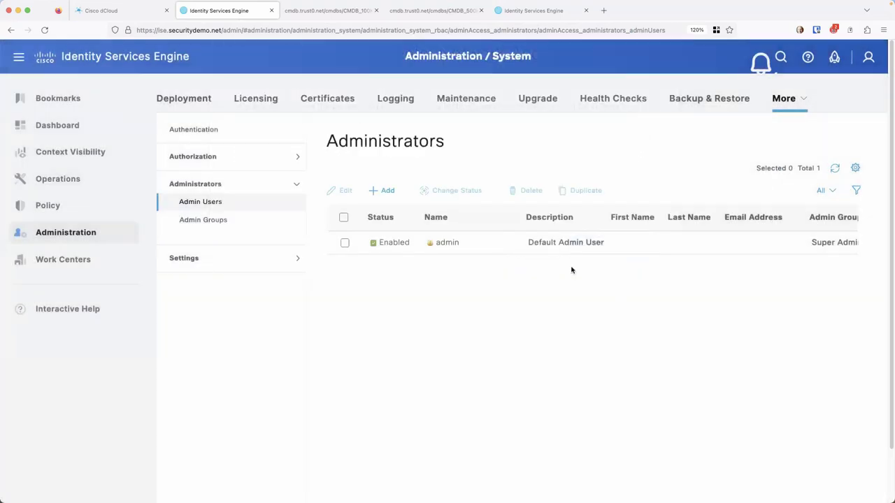
mouse_move(59, 189)
mouse_move(65, 238)
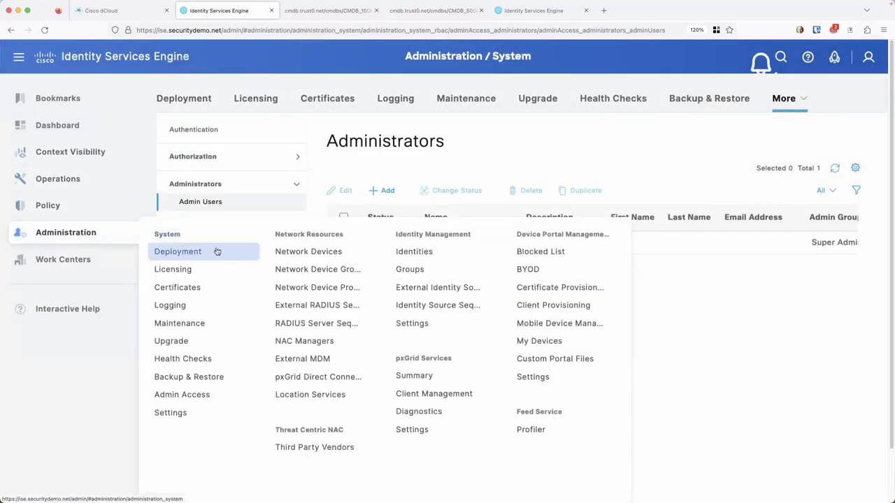
left_click(313, 381)
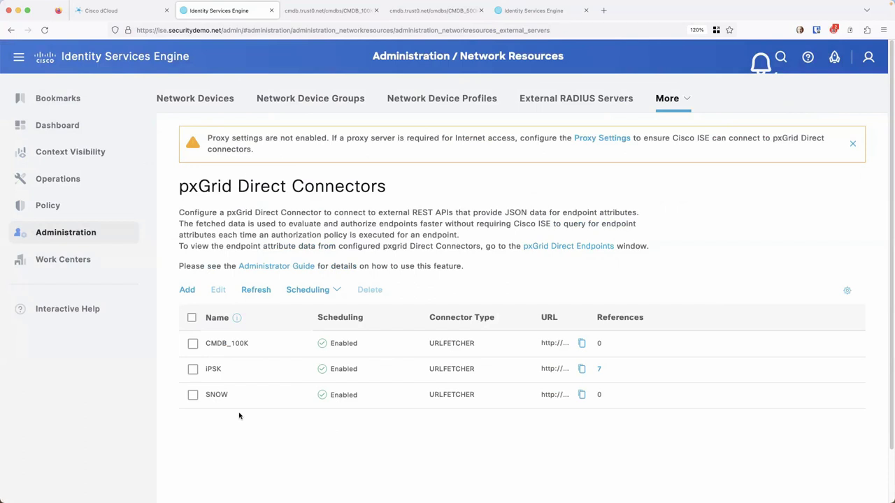
left_click(564, 12)
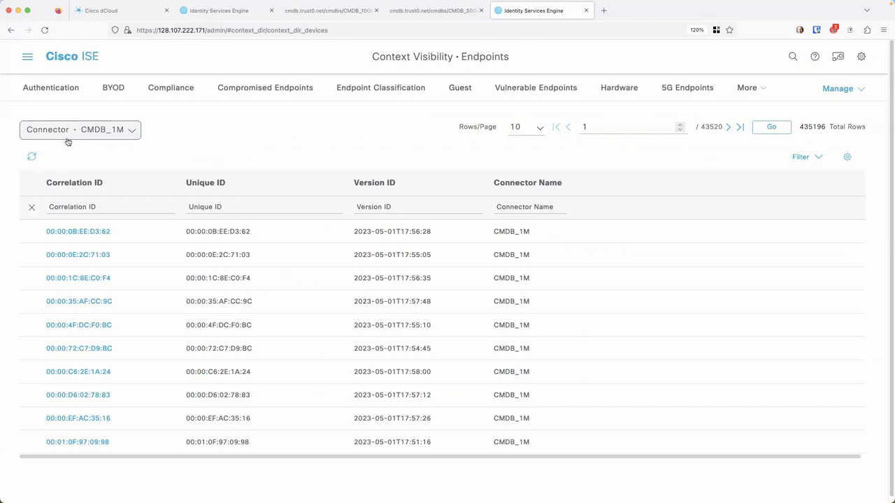
Step: Filter endpoints by CMDB_1M, refresh to 1000000 rows, and inspect endpoint 00:00:0B:EE:D3:62's attributes
left_click(112, 137)
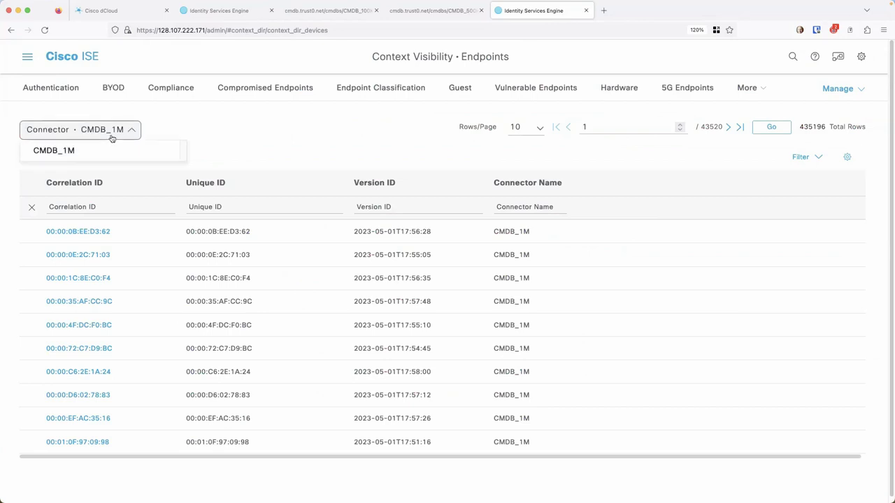
left_click(112, 137)
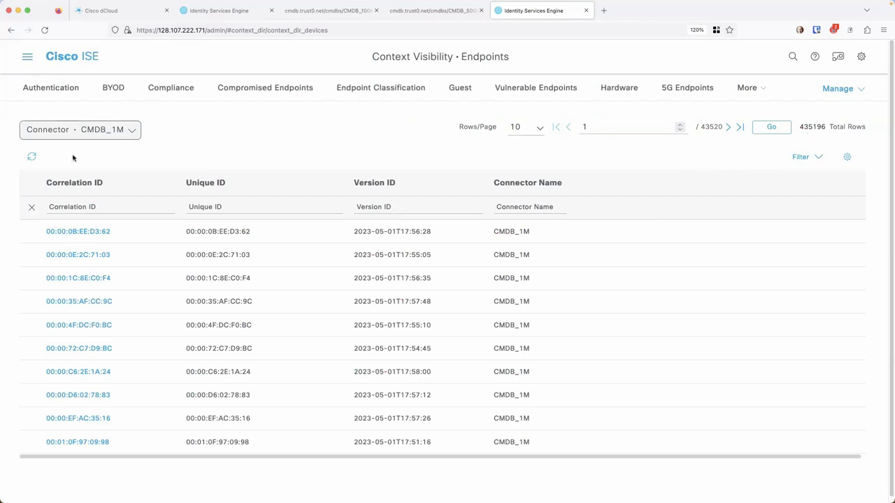
left_click(31, 159)
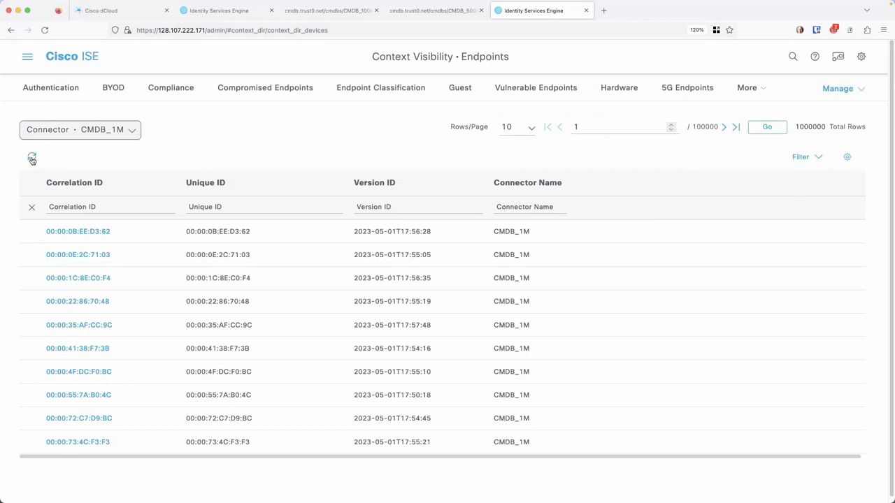
left_click(66, 232)
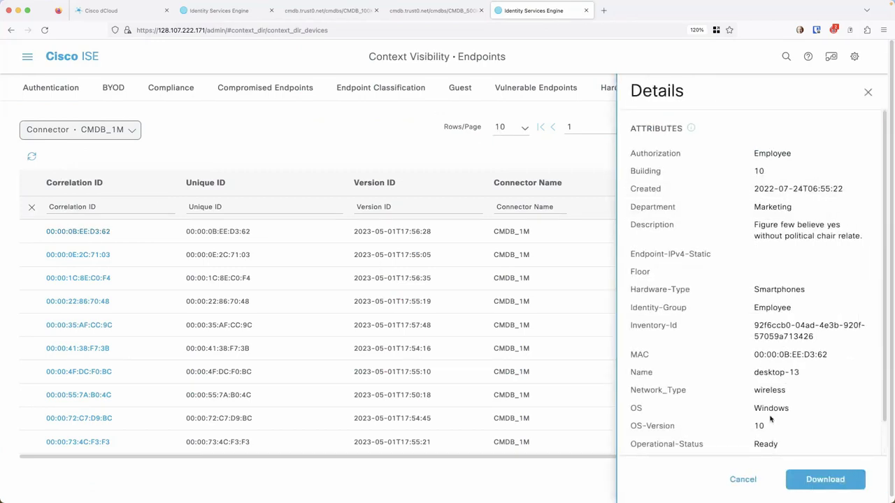
left_click(742, 479)
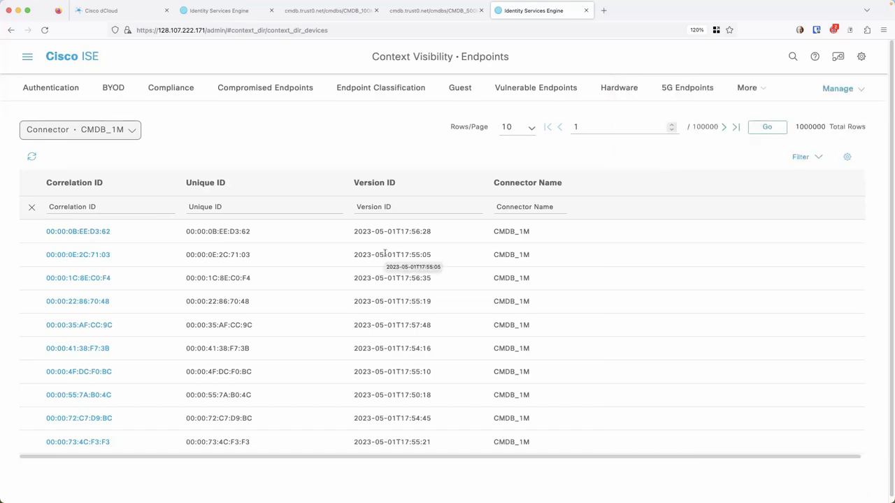
Step: Go to Administration > pxGrid Direct Connectors and open the CMDB_1M connector for editing
left_click(27, 59)
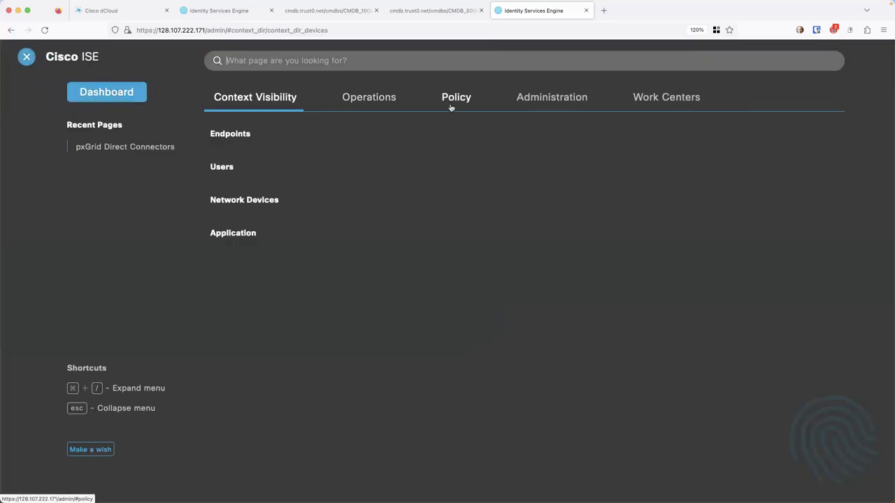
left_click(530, 98)
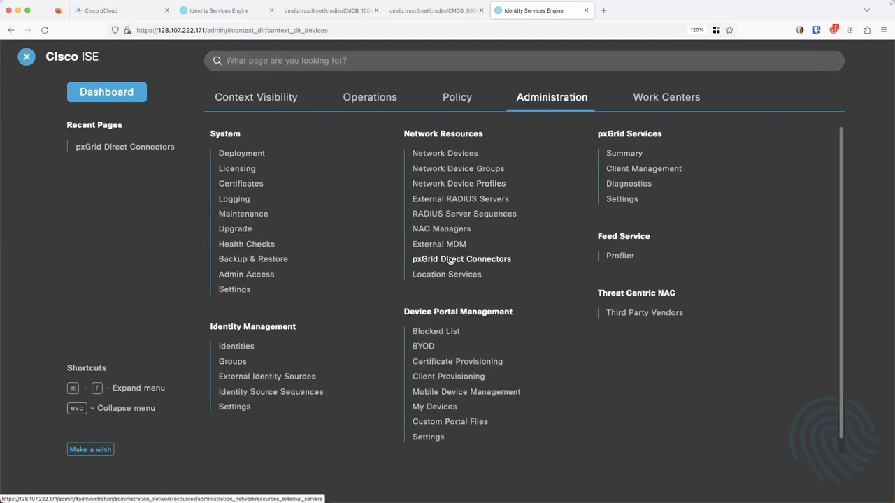
left_click(449, 260)
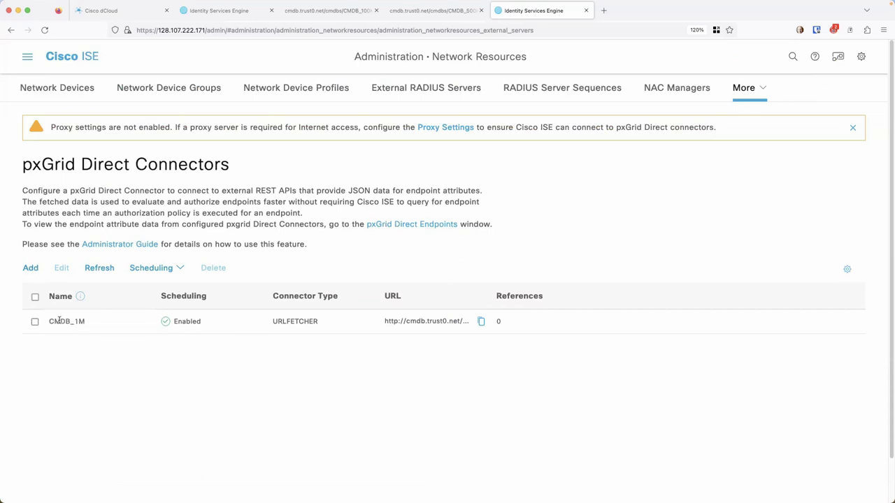
left_click(35, 322)
left_click(61, 270)
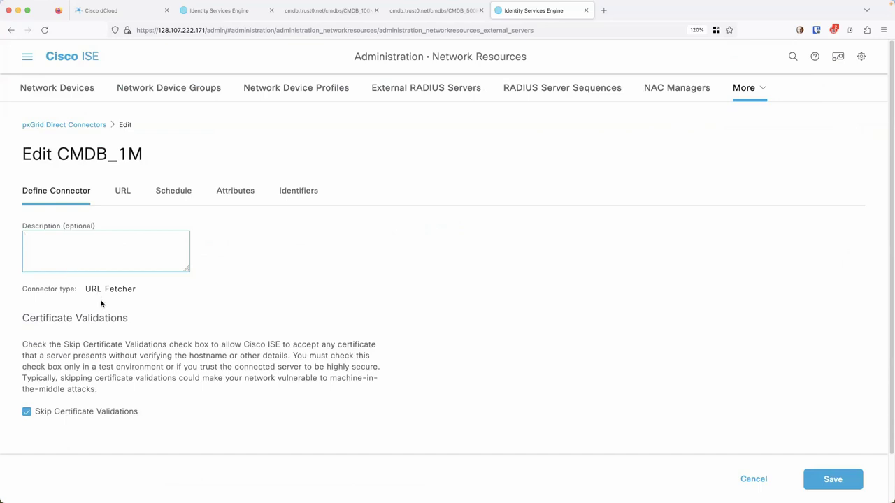
Step: Review the connector's URL, schedule, attribute and identifier settings, then cancel without saving
left_click(121, 193)
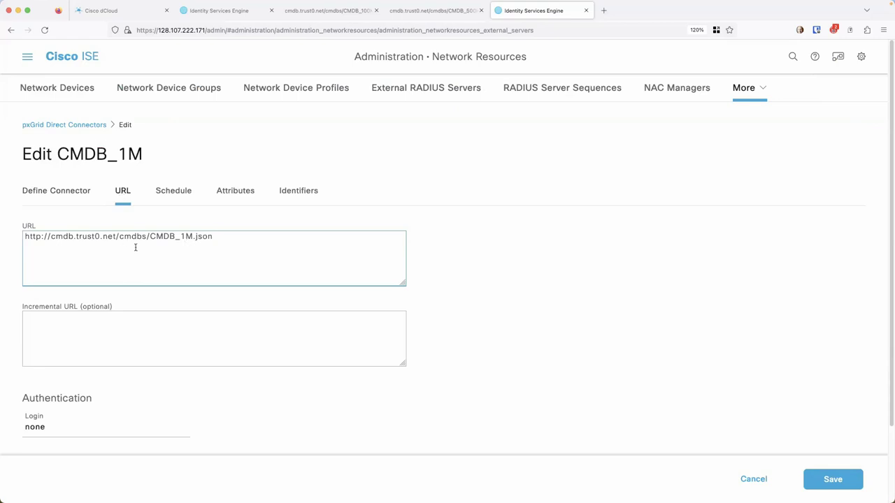
left_click(89, 329)
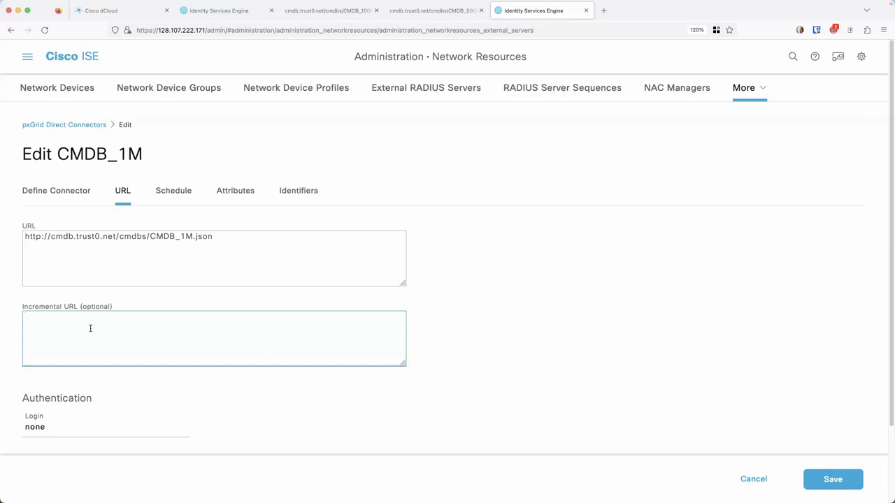
left_click(167, 191)
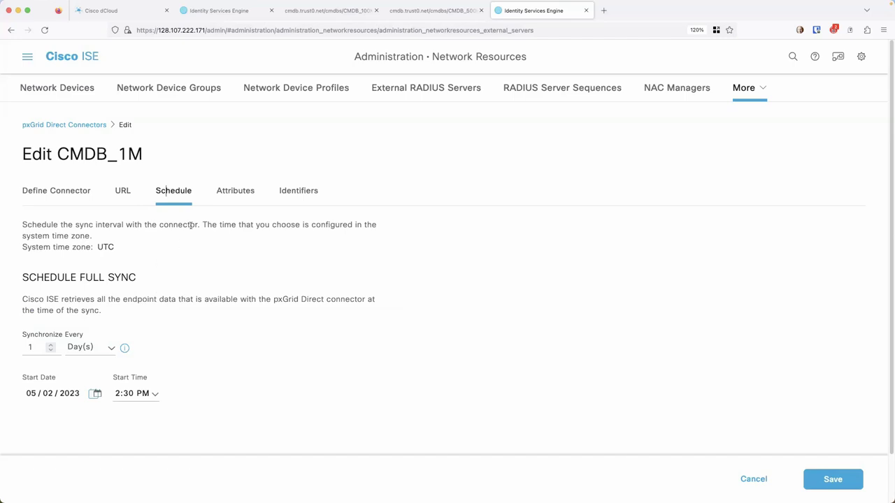
left_click(234, 193)
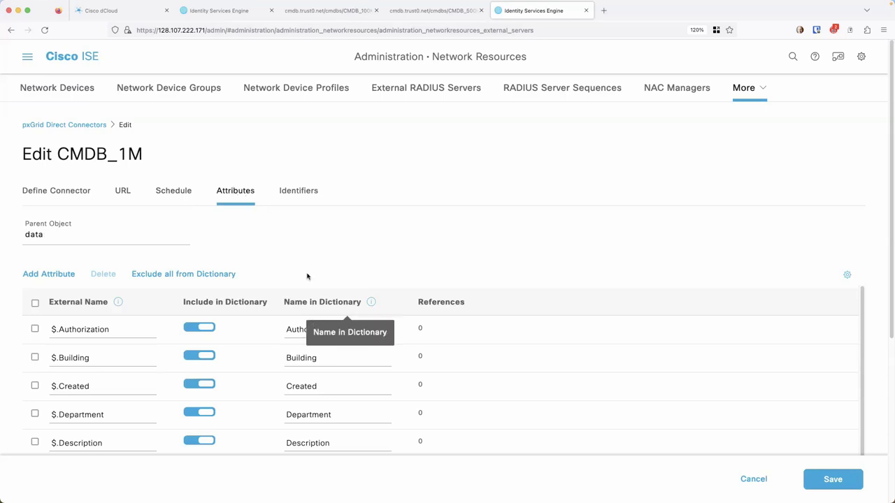
left_click(291, 197)
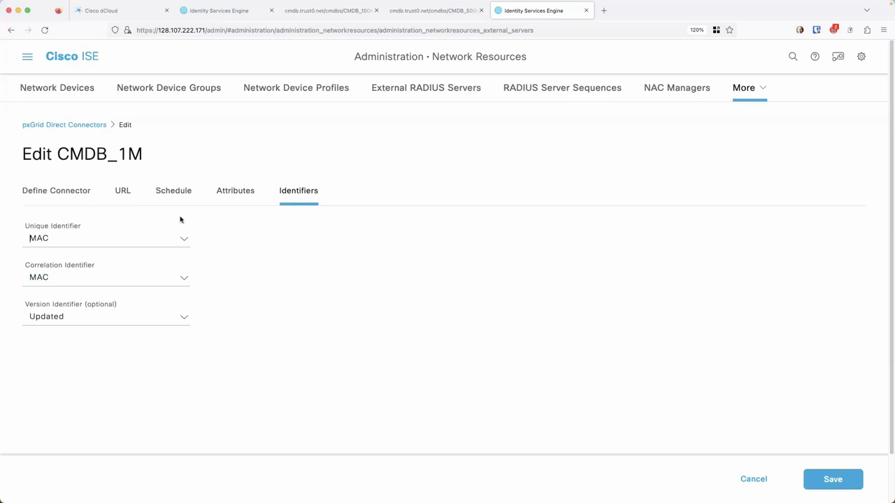
left_click(744, 481)
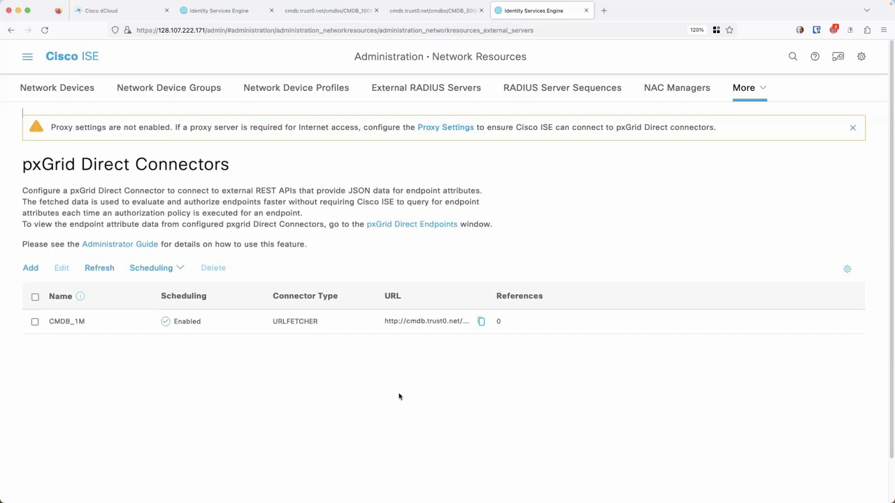
left_click(861, 57)
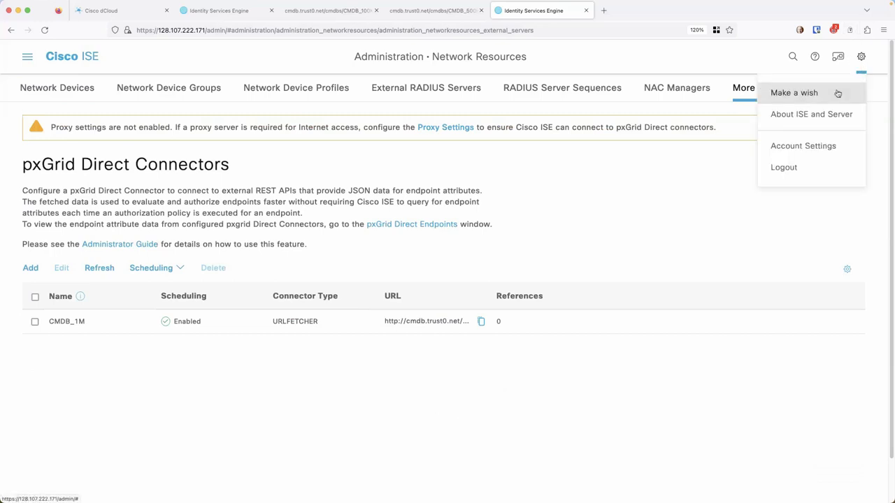
left_click(821, 114)
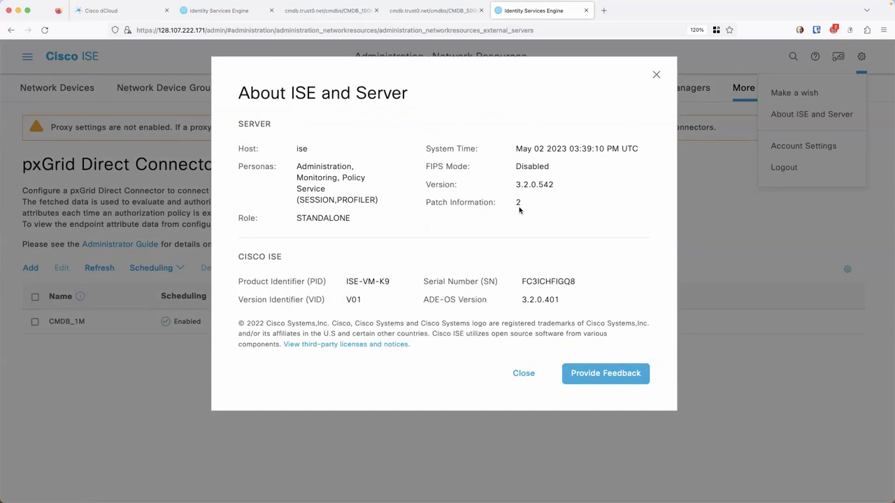
left_click(518, 374)
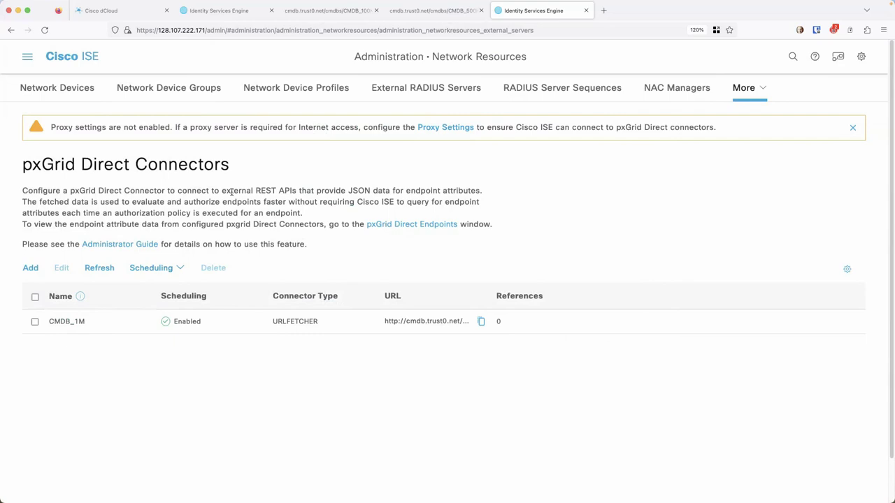
Step: Open Policy Elements > Dictionaries and select the CMDB_1M dictionary under System
left_click(28, 57)
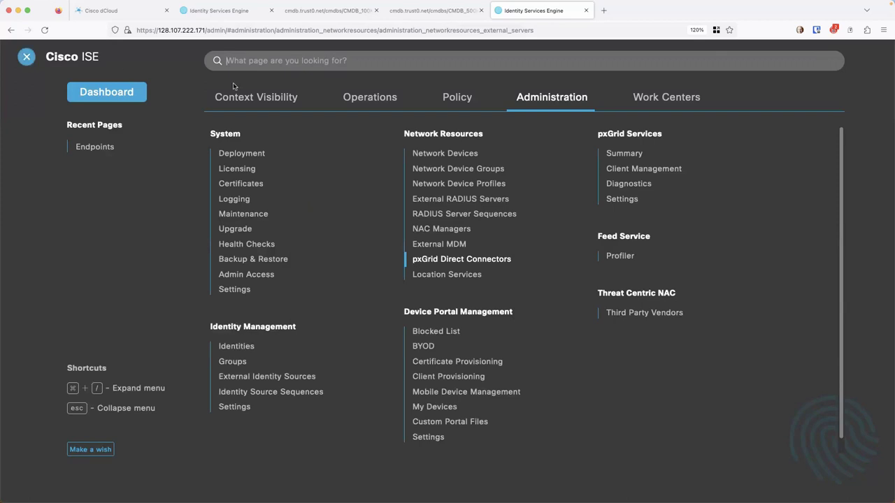
left_click(462, 98)
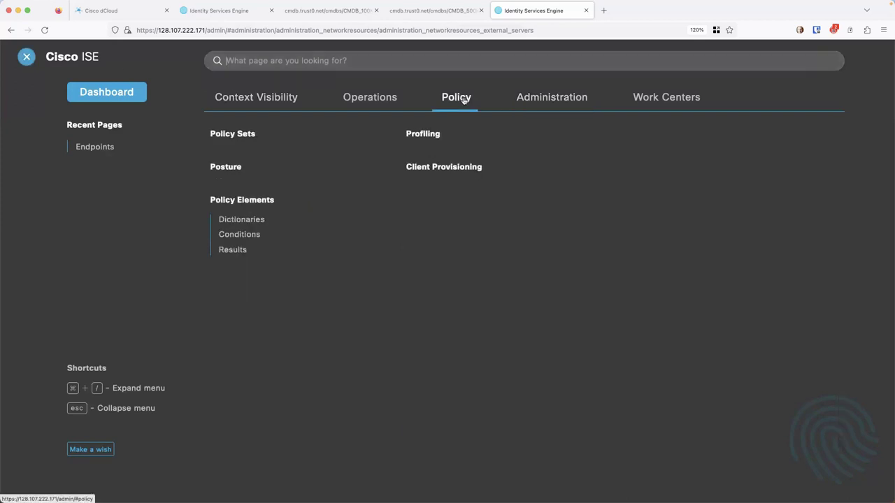
left_click(231, 222)
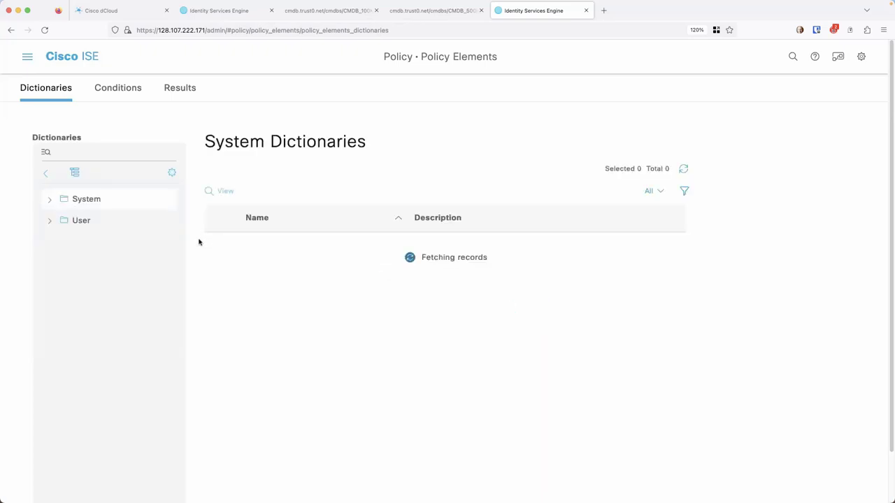
left_click(48, 202)
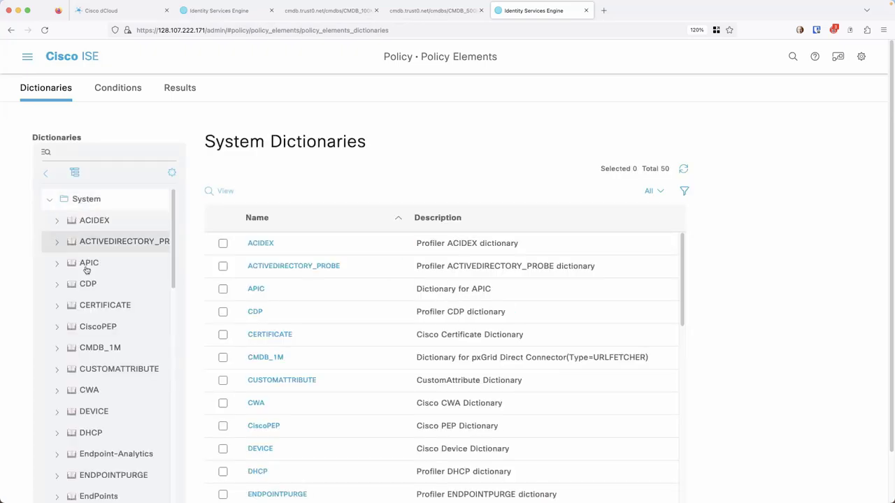
scroll(87, 308, "down", 1)
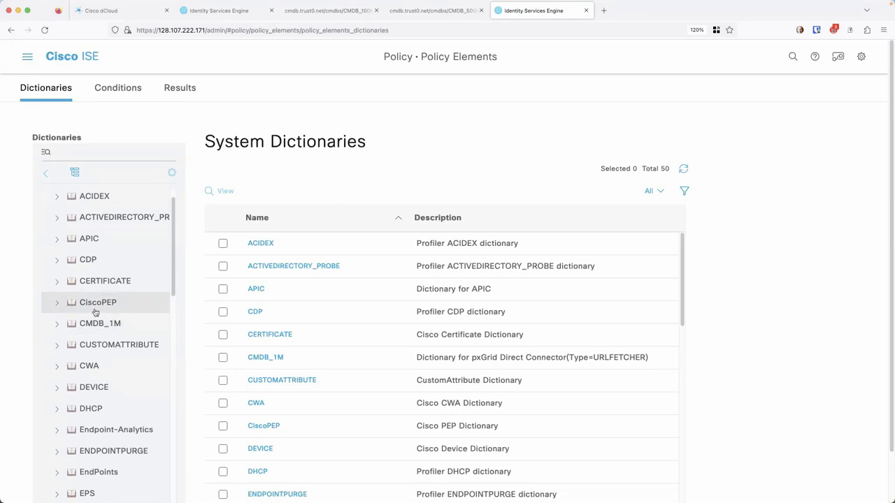
left_click(96, 324)
Step: Review the 24 CMDB_1M attributes, highlighting the total count, then advance to the Questions? slide
scroll(103, 328, "down", 1)
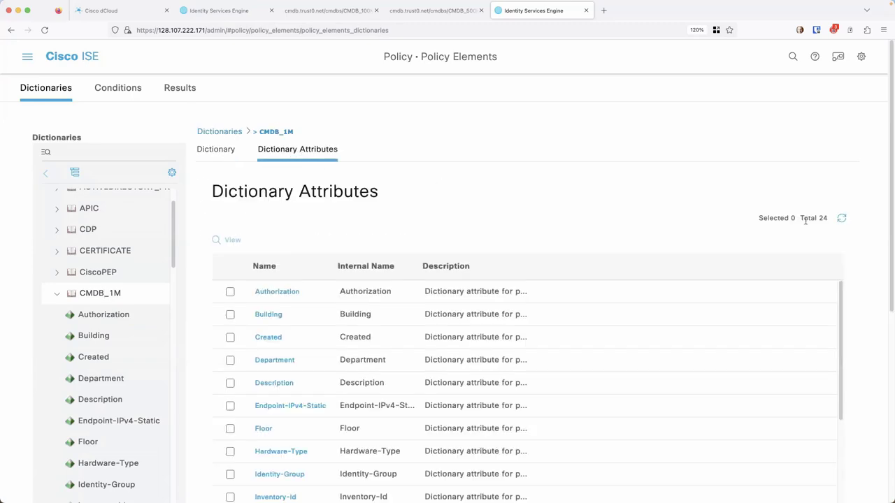
left_click_drag(801, 218, 830, 219)
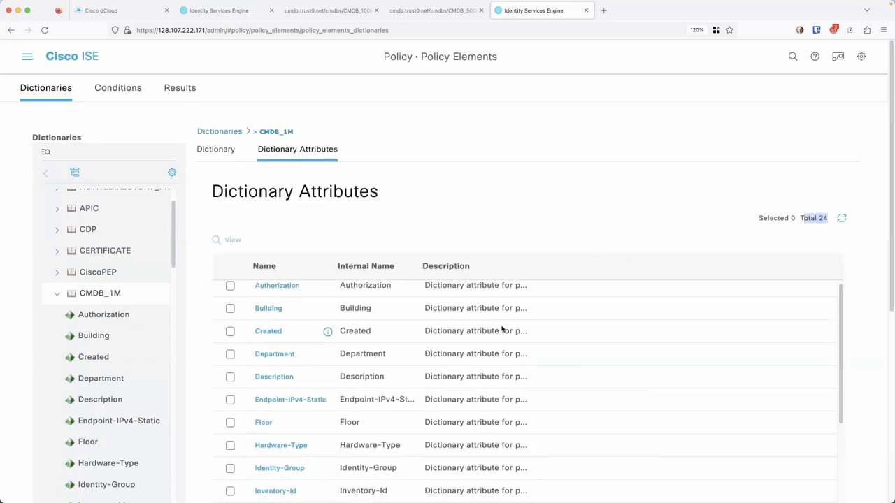
scroll(495, 331, "down", 4)
scroll(495, 330, "down", 5)
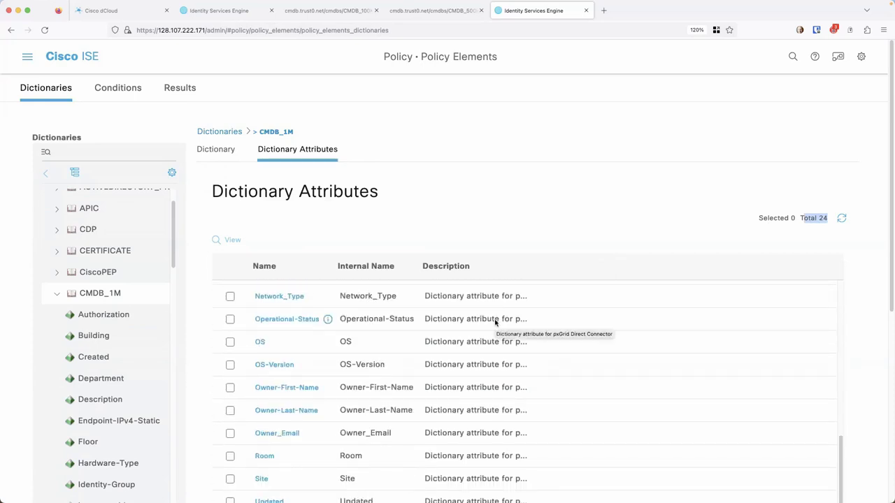
left_click(454, 154)
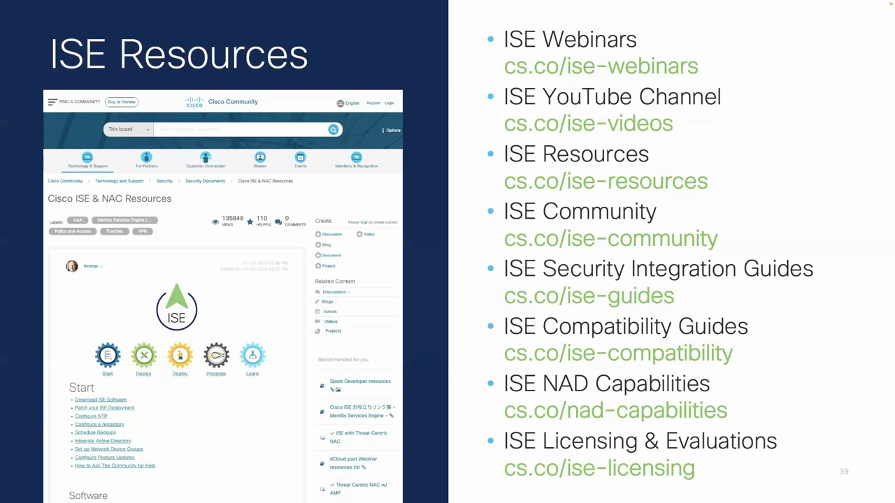
key("Right")
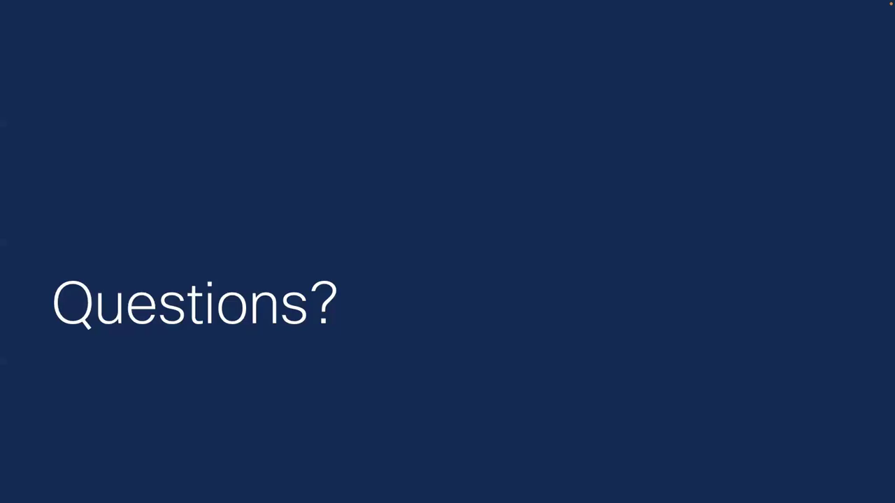
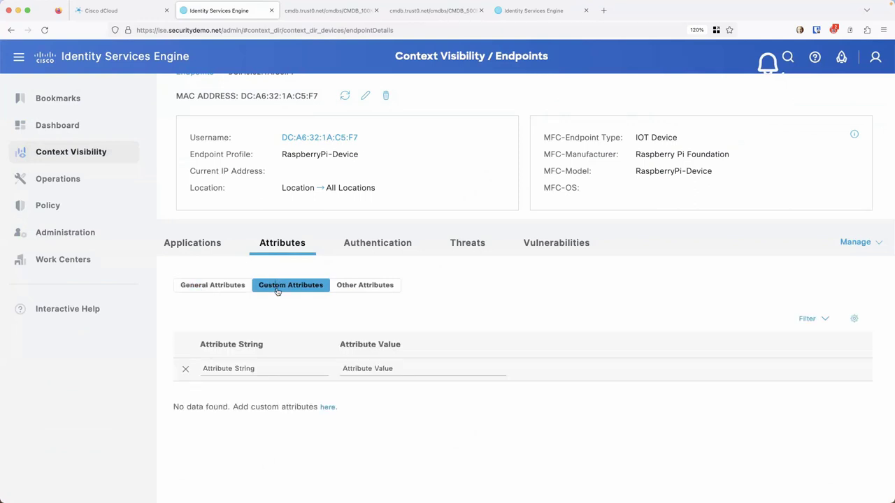
Step: Show the endpoint's Other Attributes and highlight department Signage and status Operational at the bottom
left_click(361, 288)
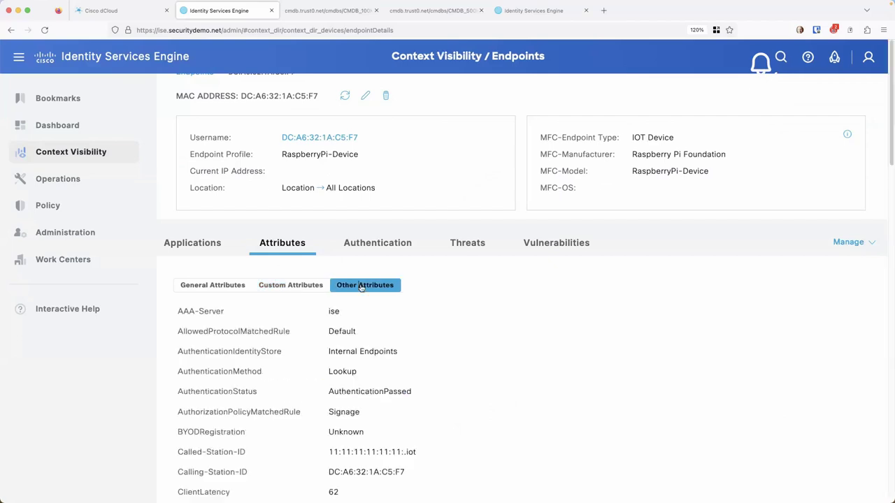
scroll(459, 340, "down", 5)
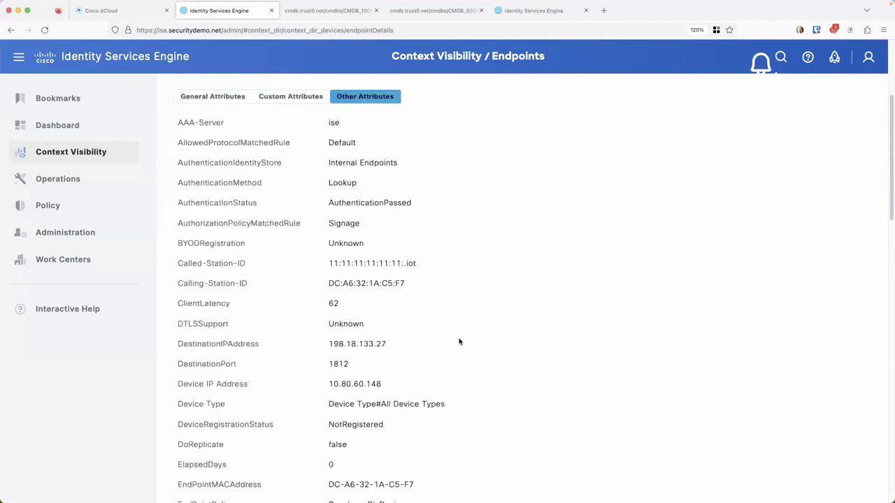
scroll(459, 341, "down", 5)
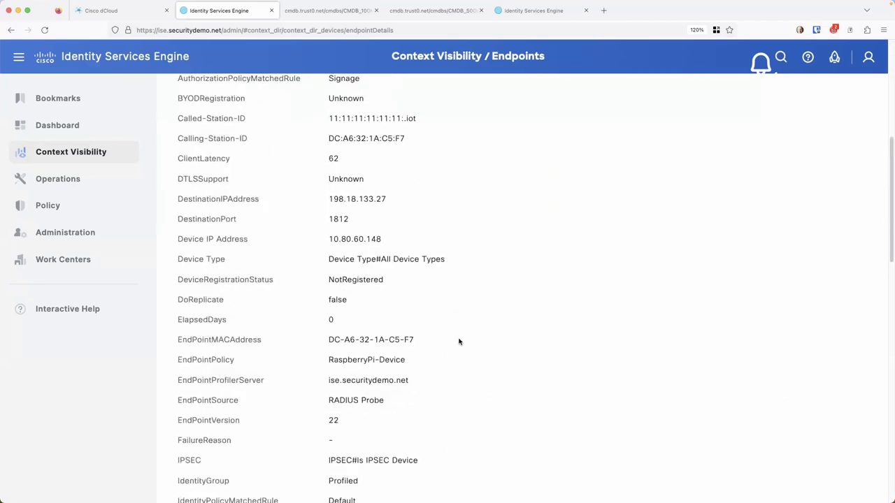
scroll(459, 342, "down", 6)
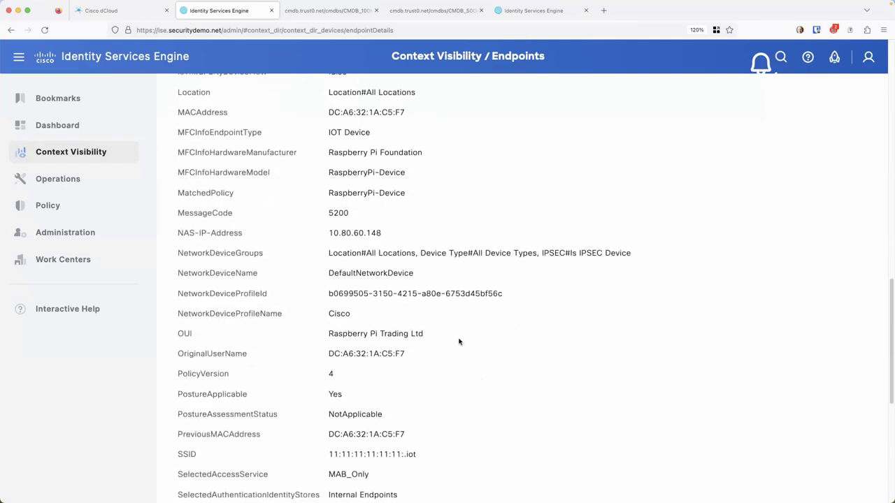
scroll(460, 341, "down", 3)
scroll(459, 341, "up", 6)
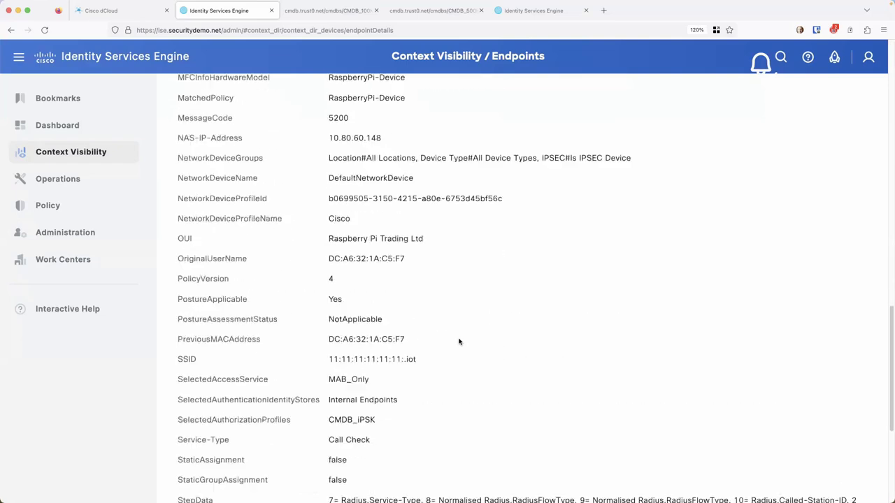
scroll(460, 341, "up", 2)
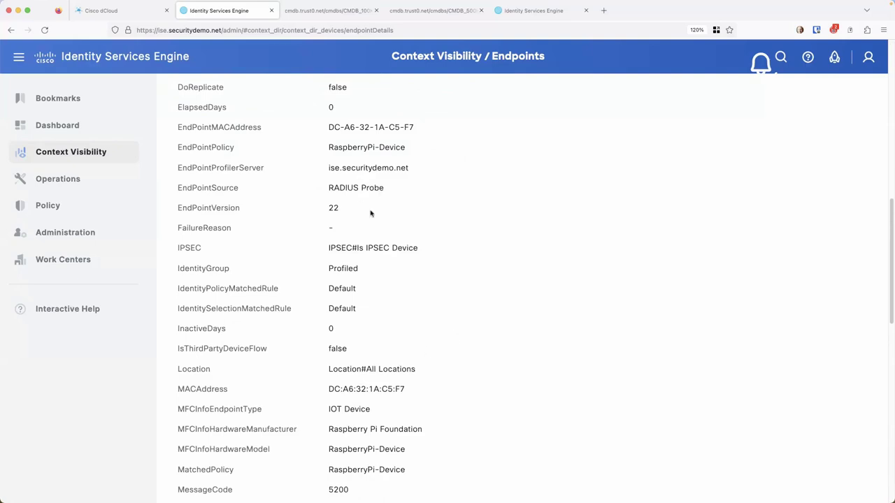
scroll(390, 324, "down", 10)
scroll(390, 324, "down", 1)
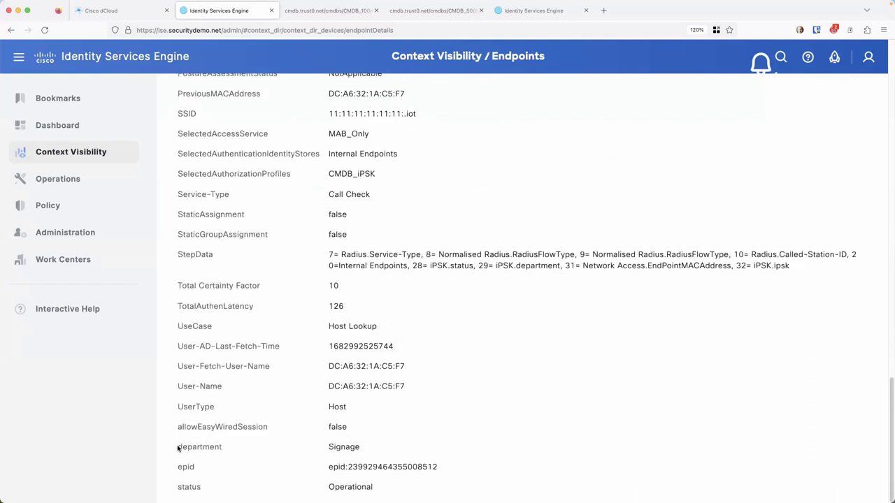
left_click_drag(177, 449, 360, 449)
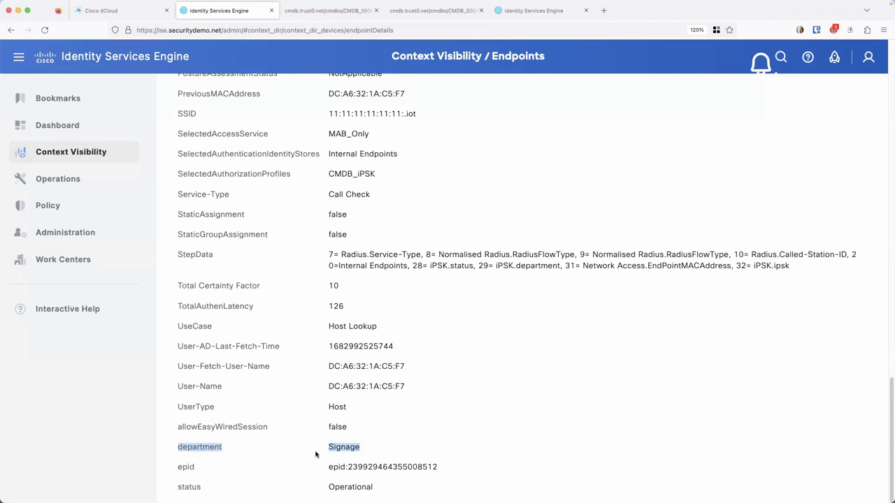
double_click(189, 488)
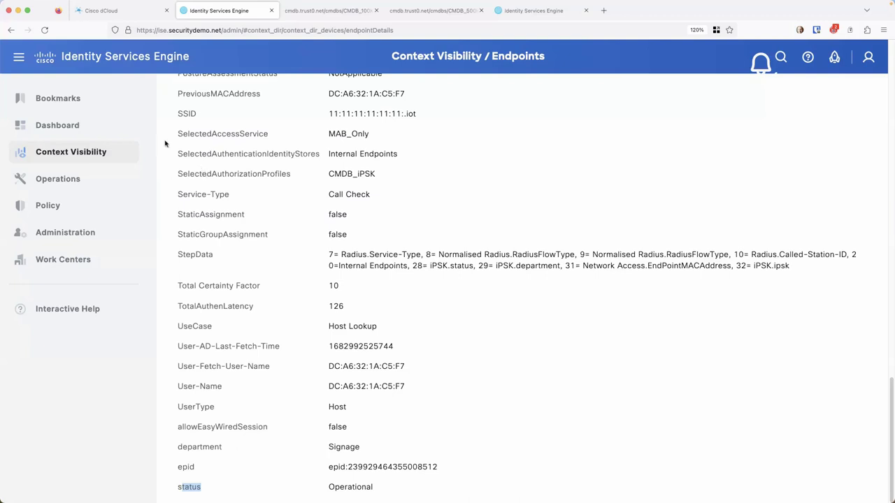
Step: Open the IOT_Wireless_MAB policy set and expand its Authorization Policy rules
mouse_move(59, 208)
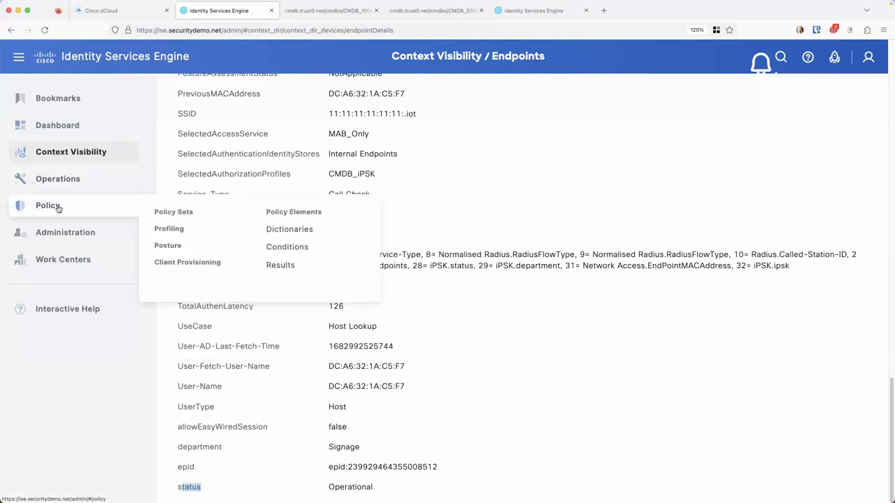
left_click(166, 211)
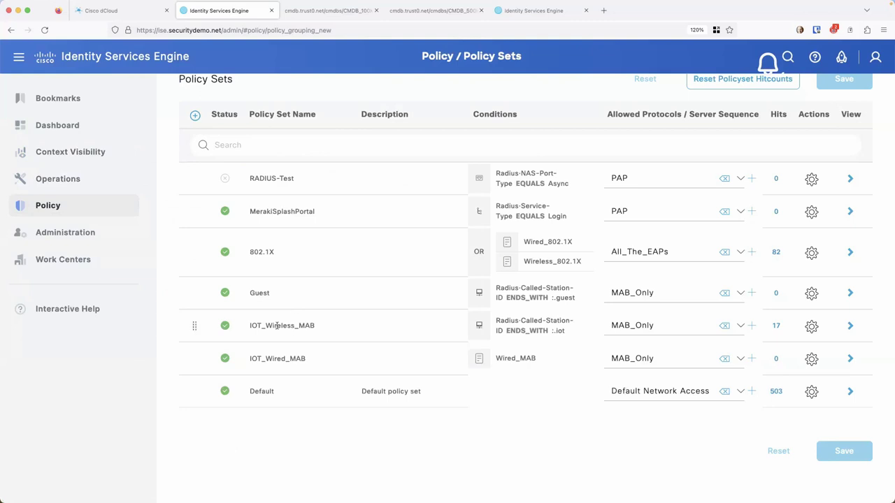
left_click(850, 327)
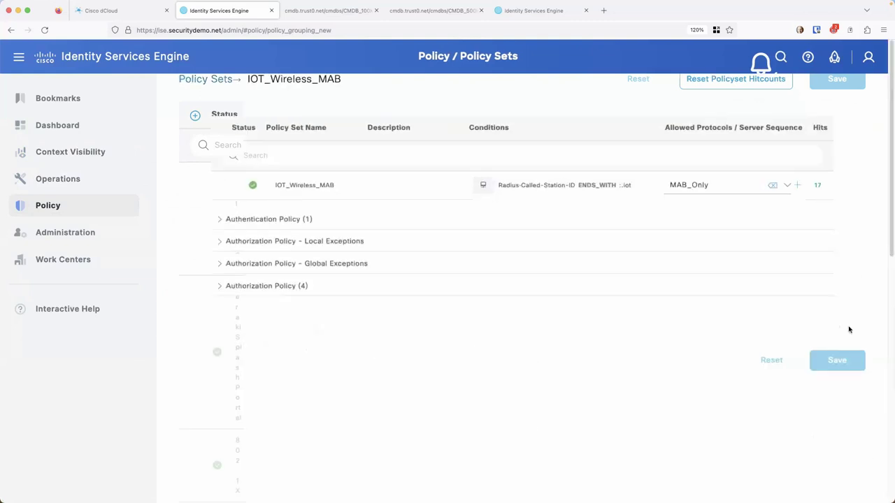
left_click(193, 296)
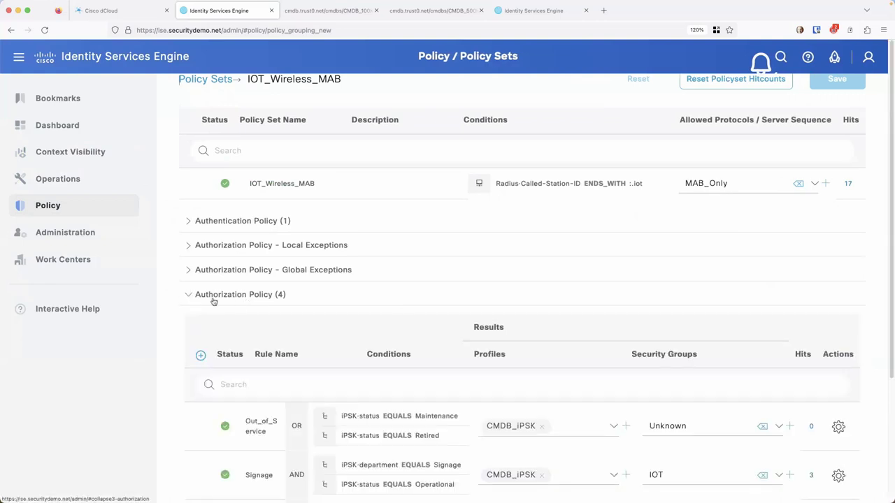
scroll(244, 302, "down", 5)
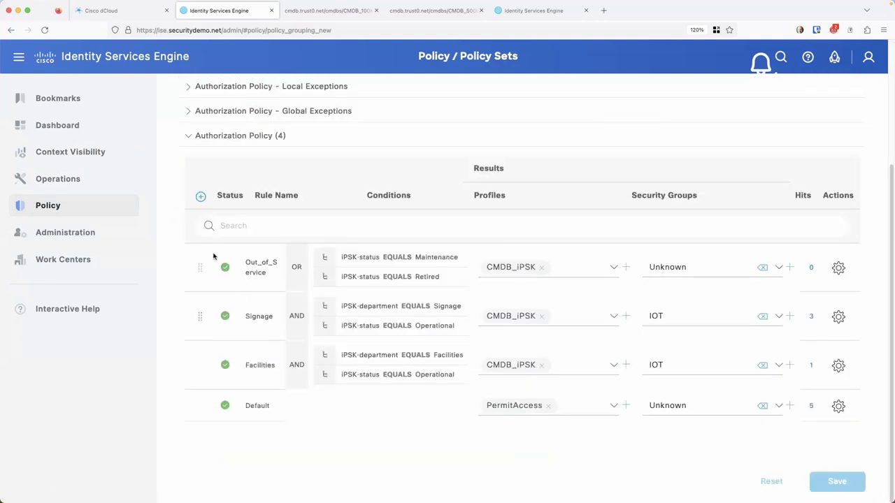
left_click(19, 57)
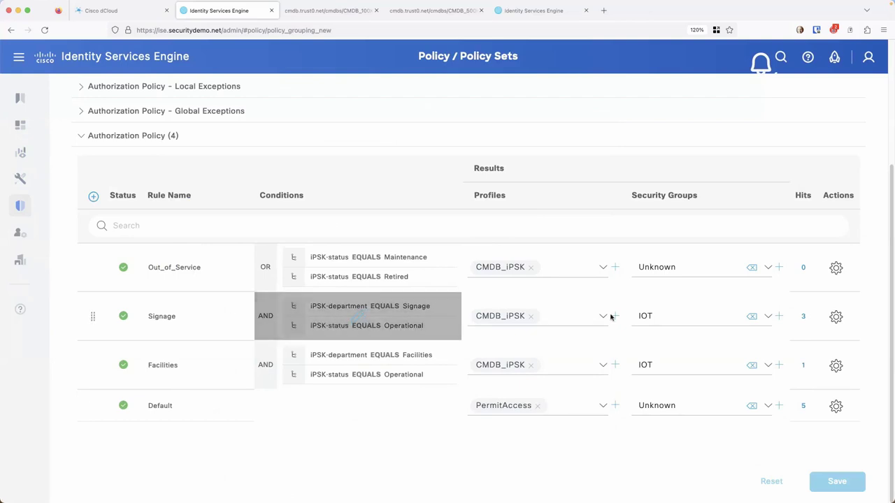
Step: Duplicate the Signage rule above itself and edit Signage_copy's conditions
left_click(835, 316)
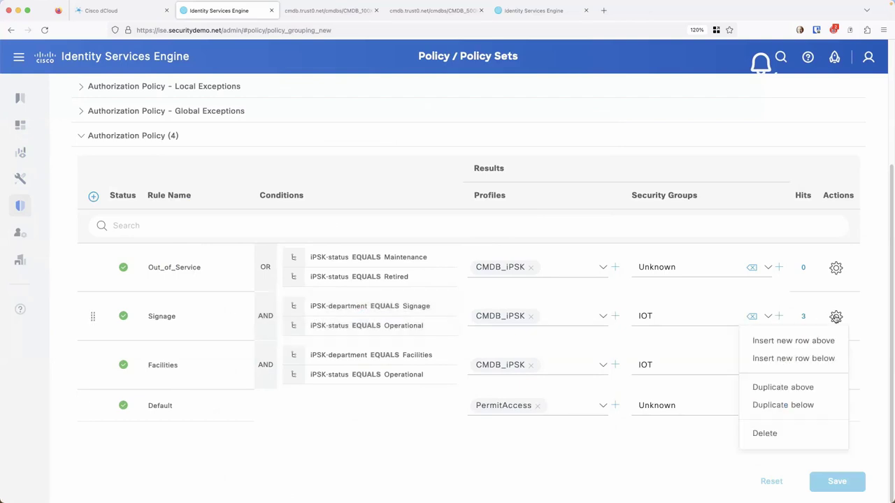
left_click(805, 387)
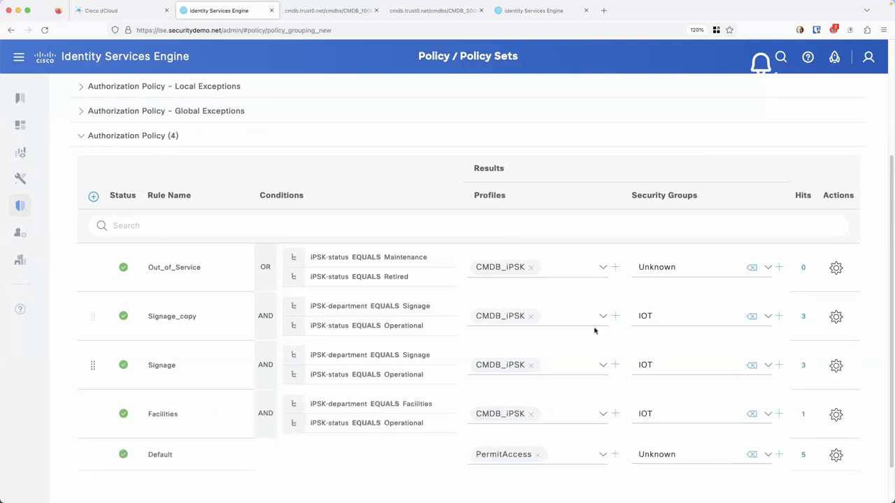
left_click(381, 318)
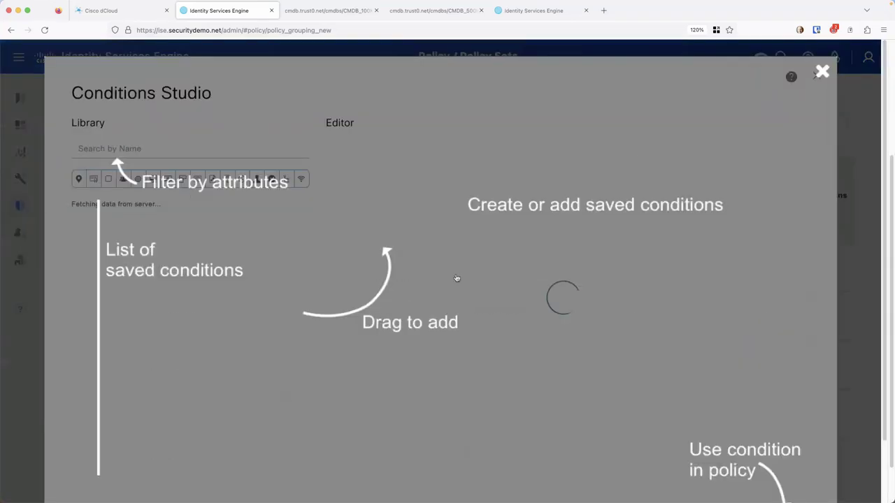
Step: Draft a CMDB_100K Building Equals 1 condition, then close Conditions Studio discarding the changes
left_click(819, 73)
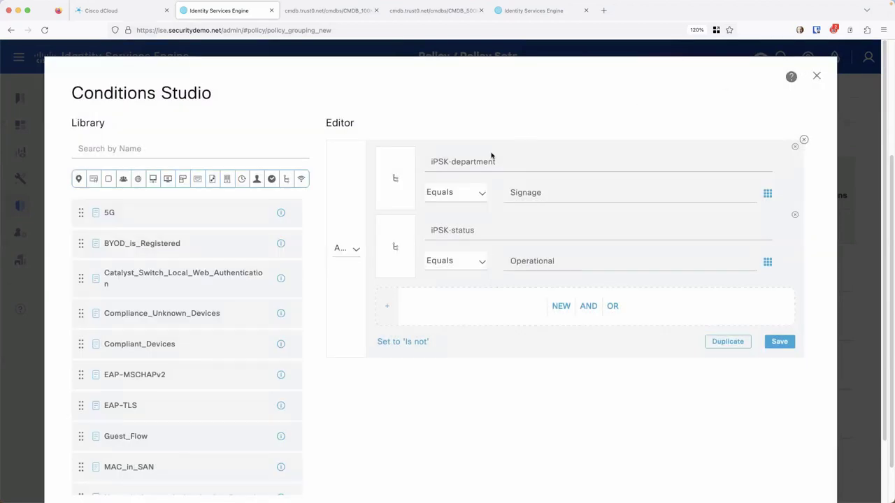
left_click(561, 307)
left_click(498, 300)
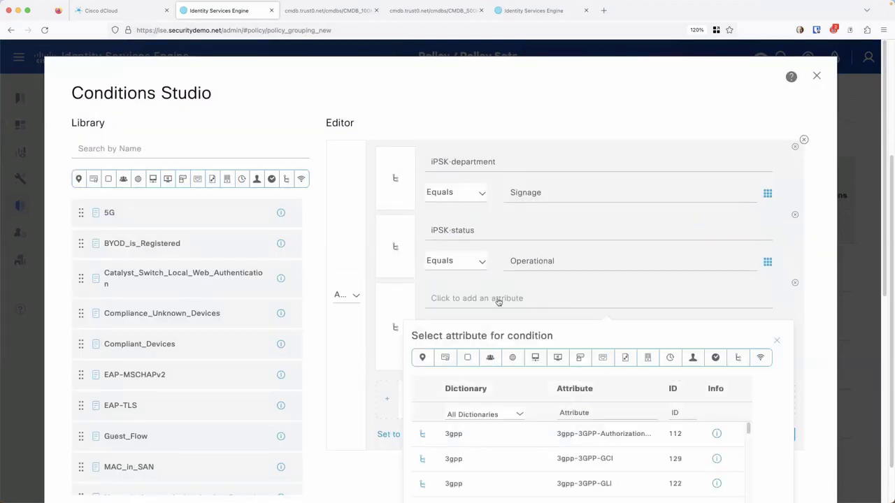
left_click(509, 414)
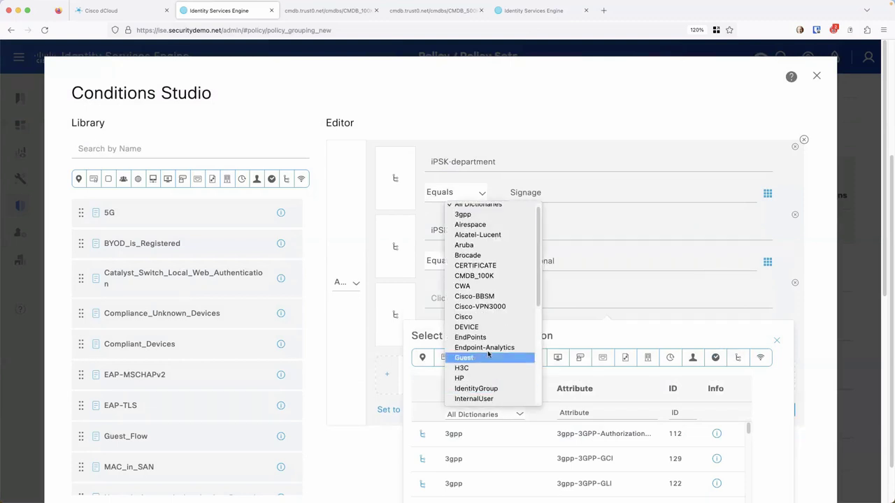
left_click(481, 277)
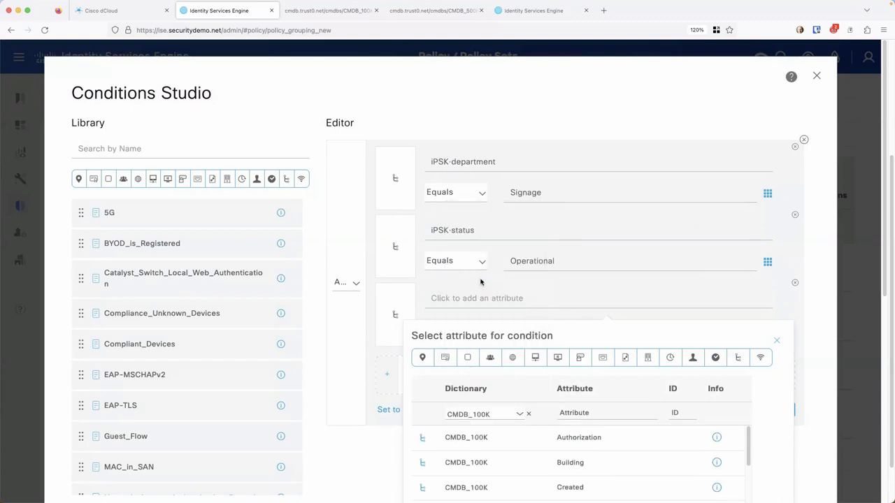
scroll(530, 437, "down", 1)
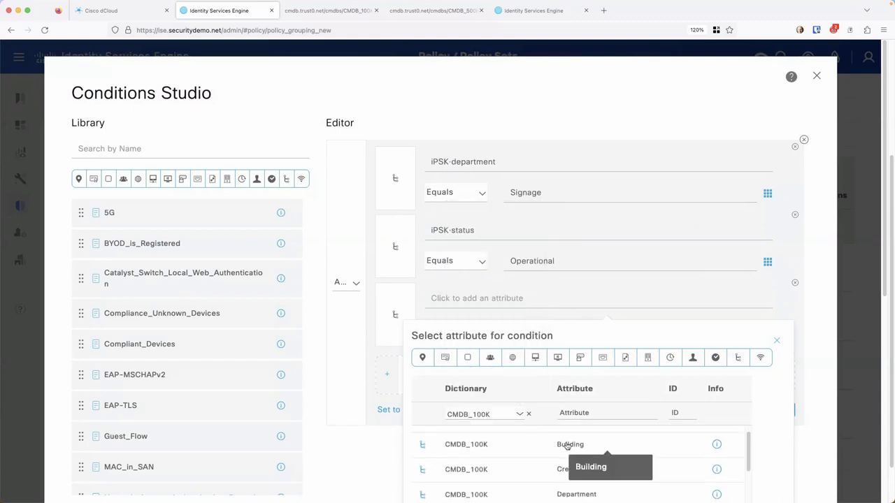
left_click(569, 446)
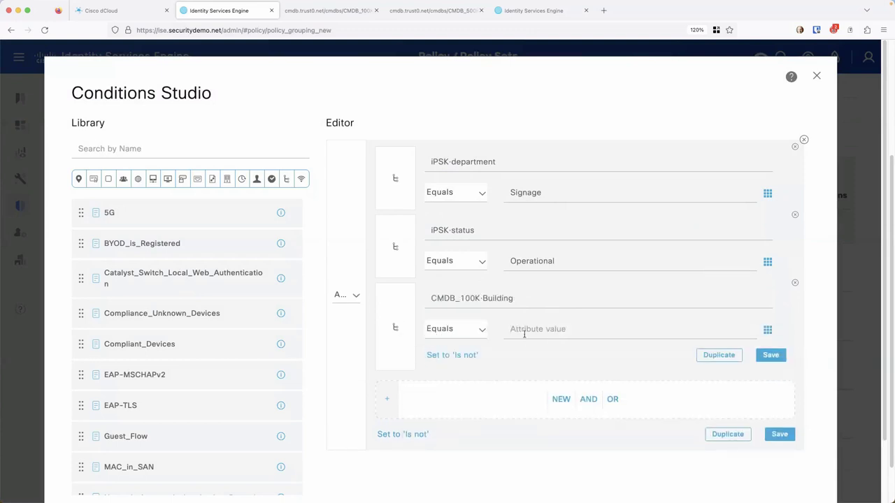
type("1")
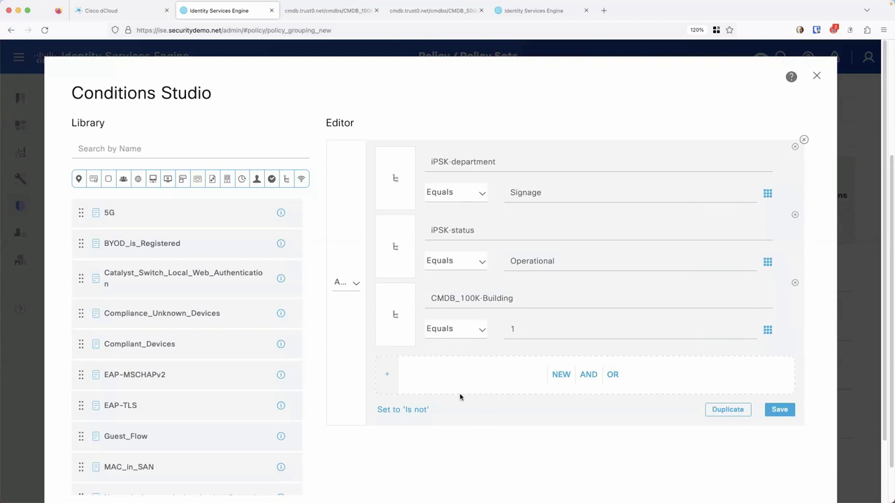
left_click(819, 77)
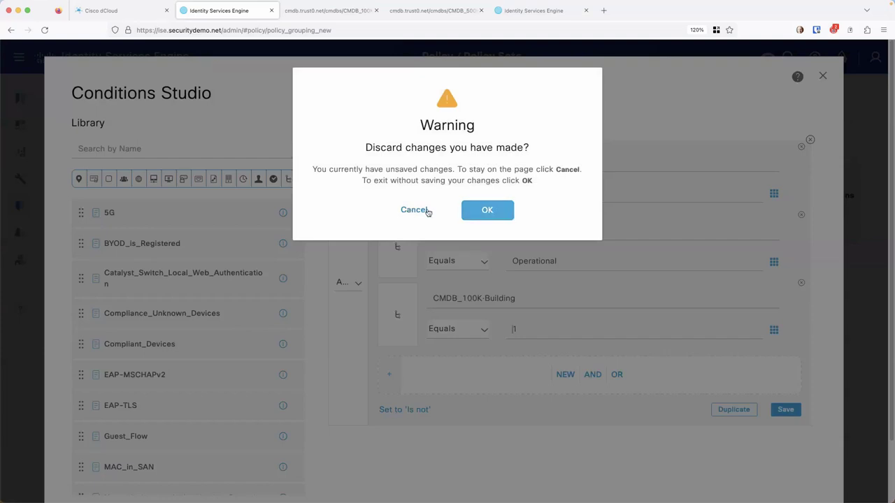
left_click(477, 209)
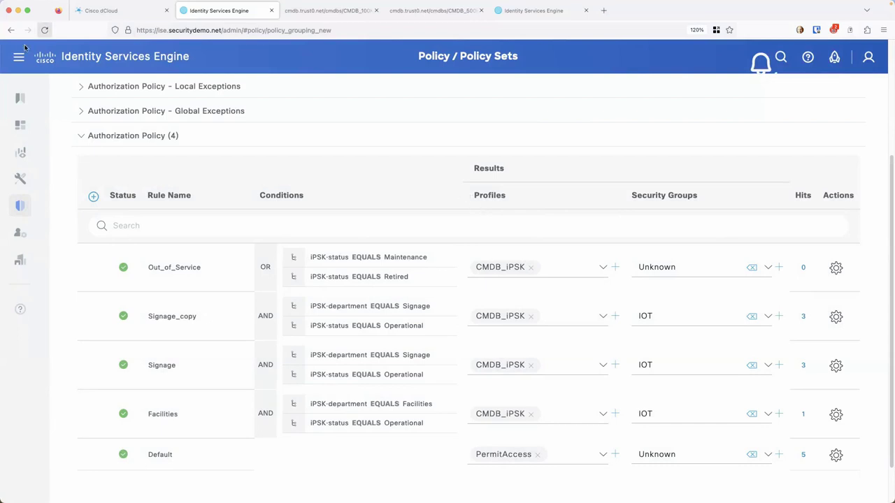
Step: Go to pxGrid Direct Connectors and select the iPSK connector
mouse_move(21, 151)
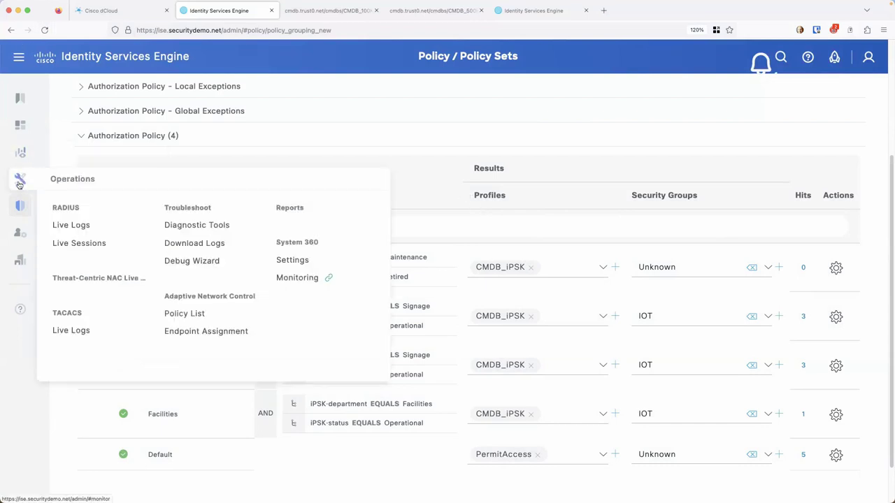
mouse_move(20, 209)
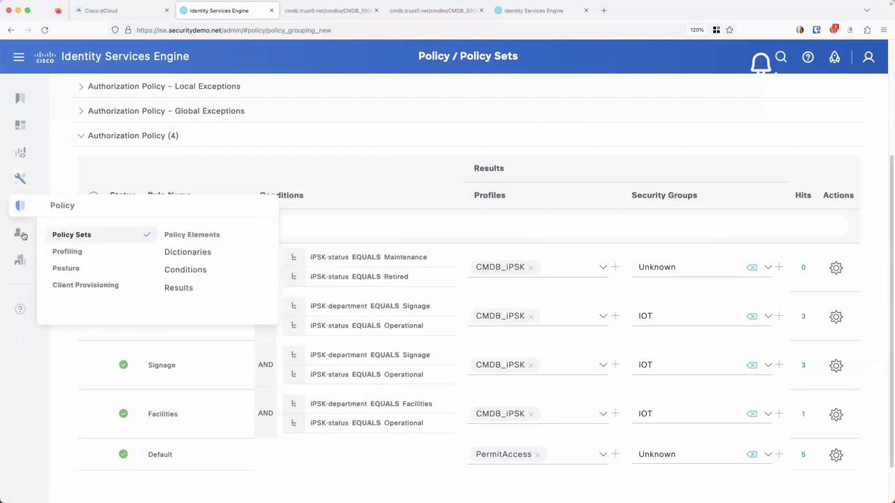
mouse_move(20, 234)
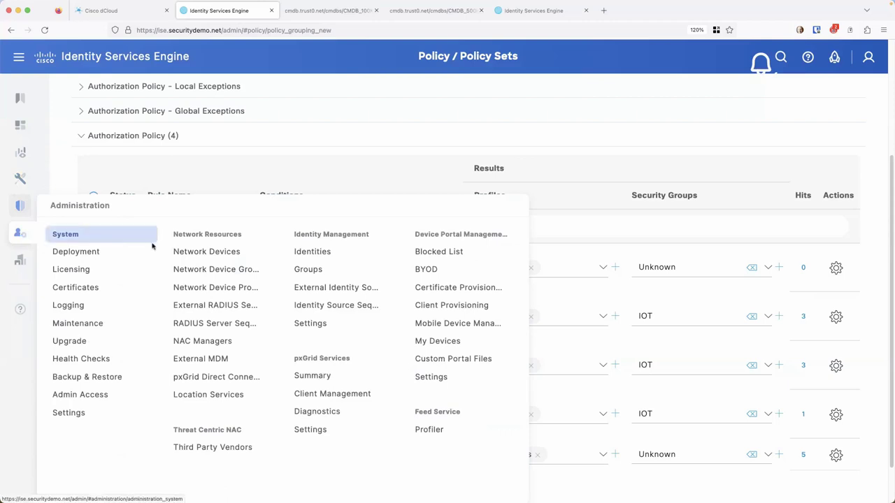
left_click(191, 380)
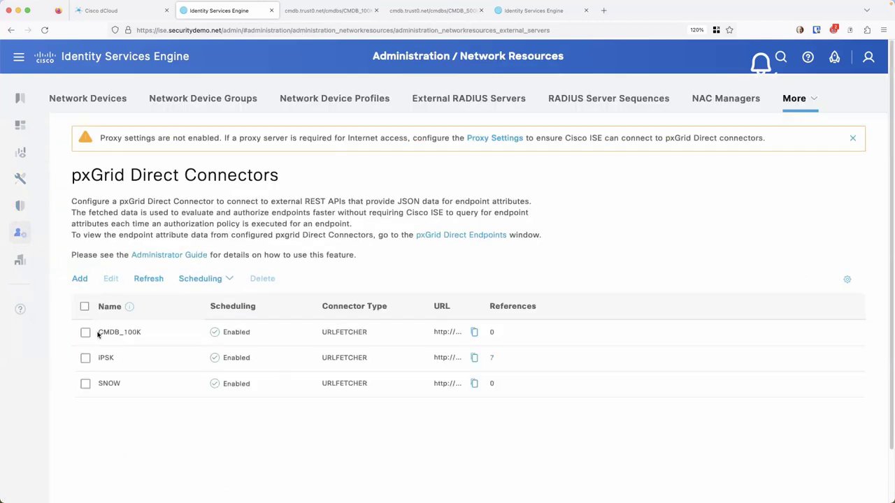
left_click(85, 332)
left_click(85, 333)
left_click(85, 358)
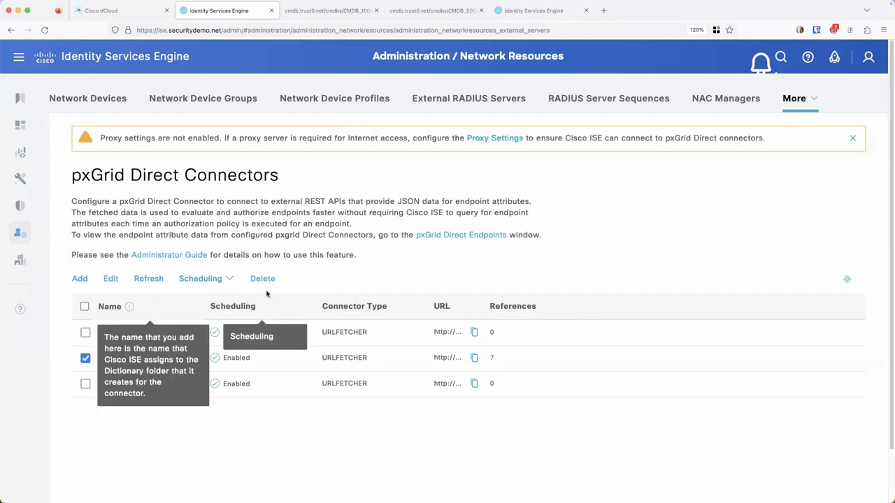
Step: Try deleting iPSK, note the still-referenced error, dismiss it and deselect the connector
left_click(263, 279)
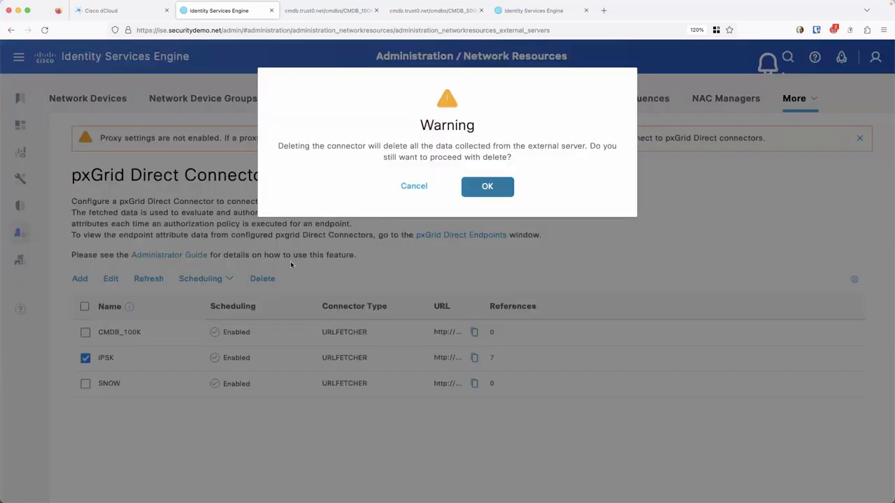
left_click(489, 189)
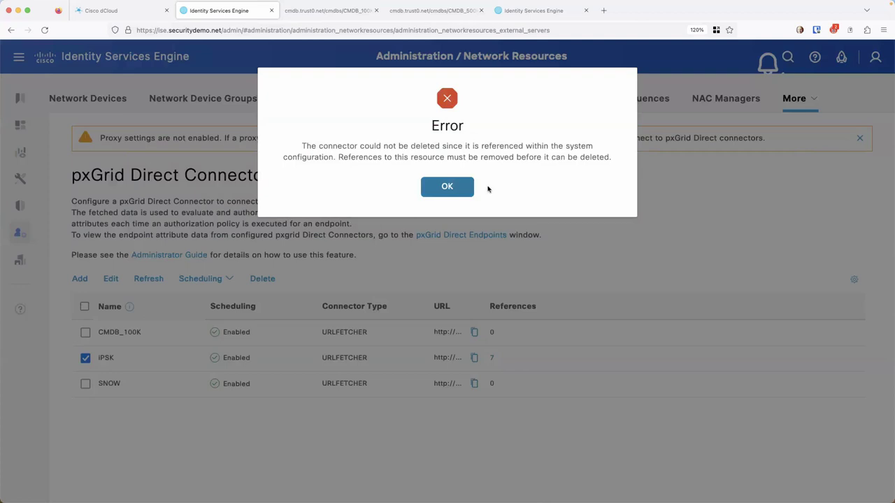
left_click_drag(338, 158, 605, 156)
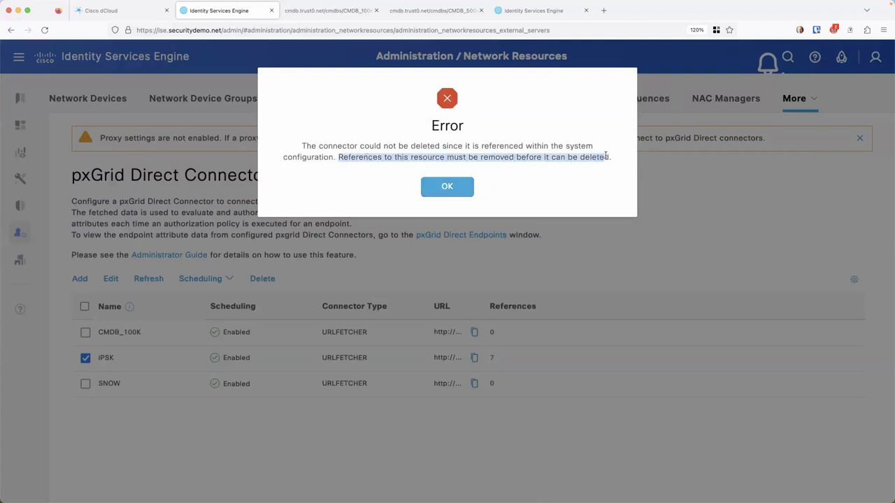
left_click(466, 185)
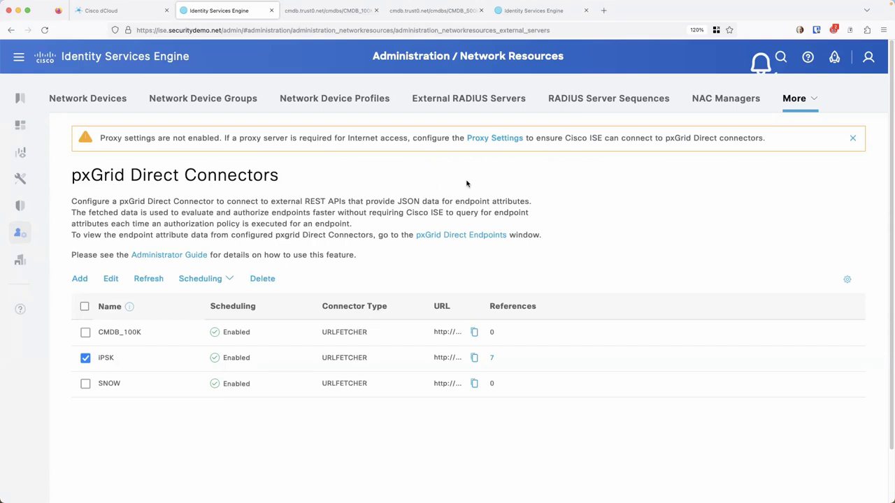
left_click(85, 359)
mouse_move(24, 152)
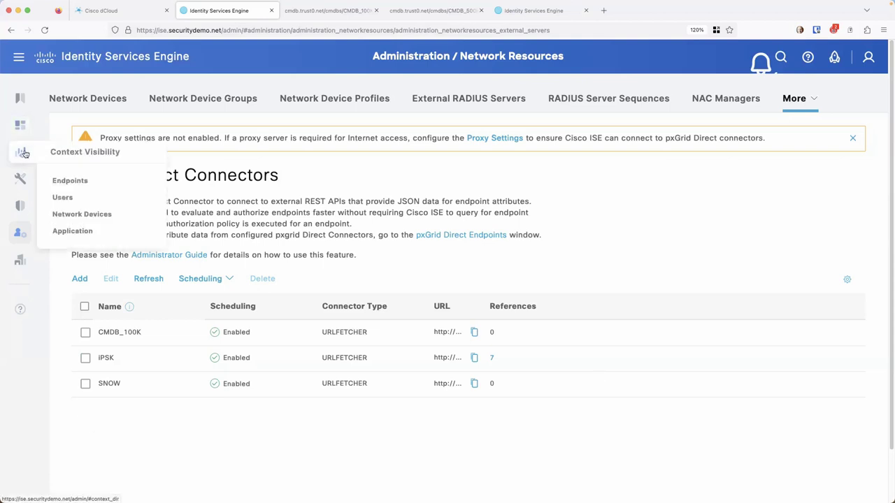
Step: Visit the Endpoints list, then show RADIUS Live Logs for the last 24 hours
left_click(69, 180)
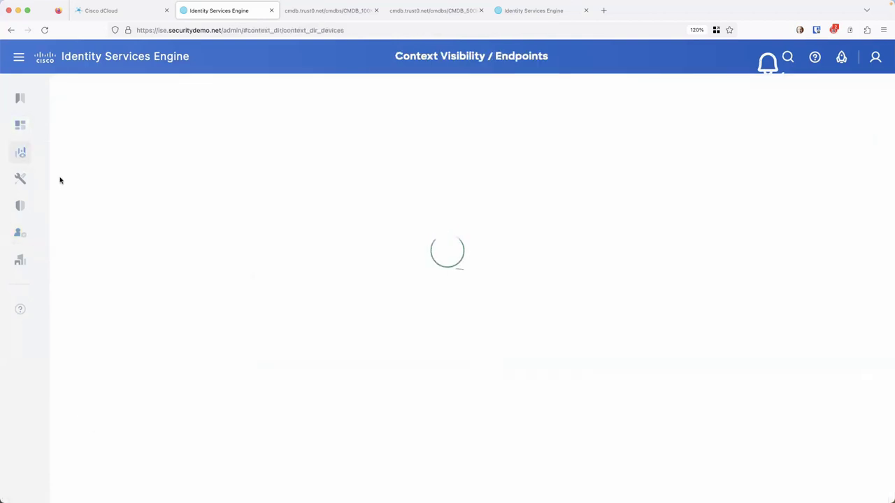
scroll(110, 388, "down", 1)
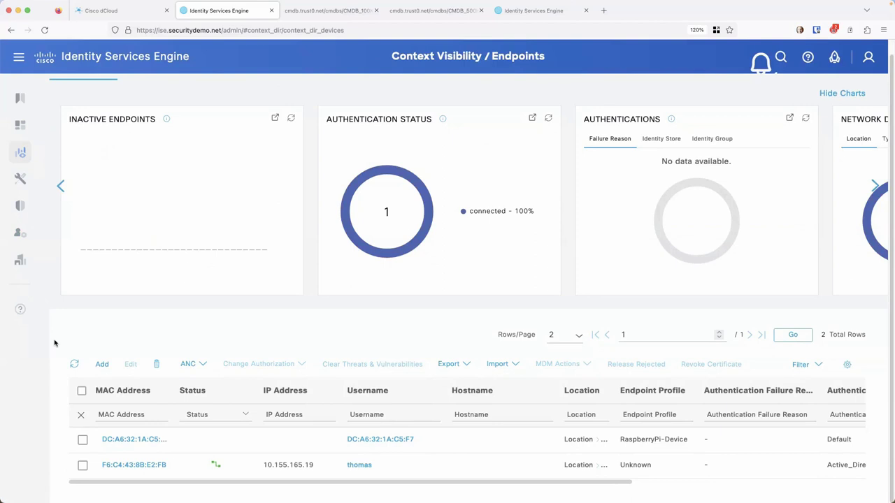
mouse_move(20, 179)
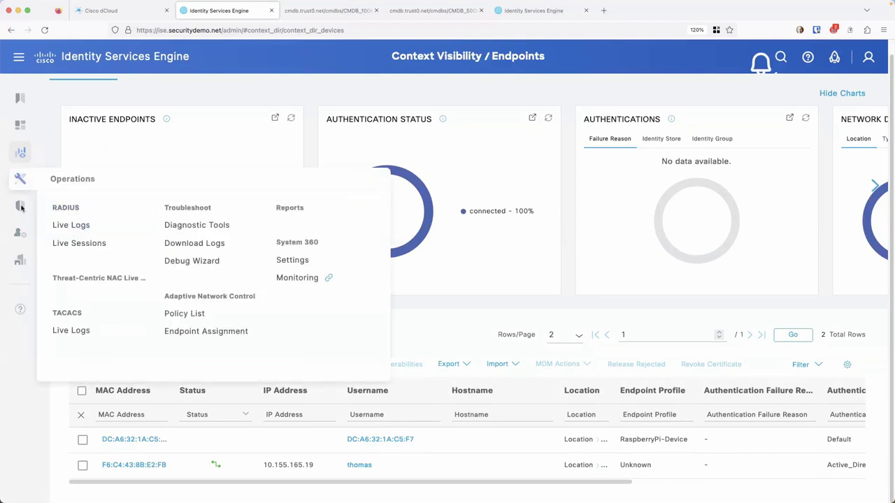
left_click(72, 231)
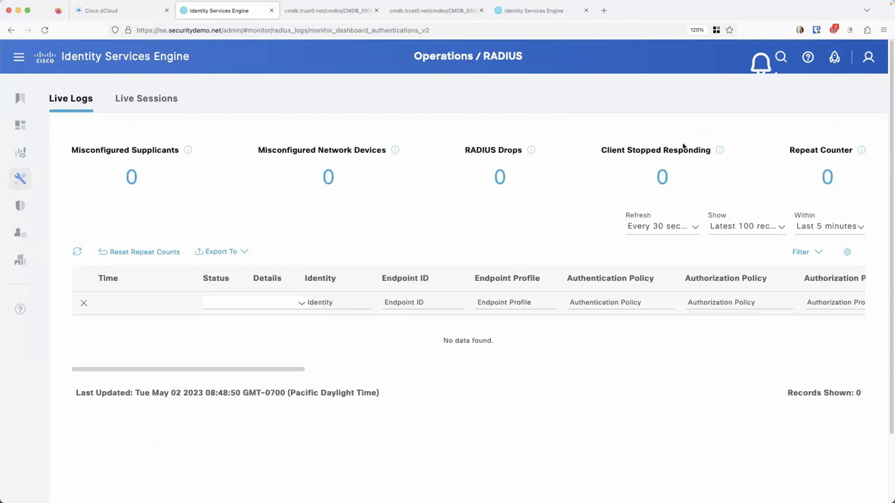
left_click(832, 226)
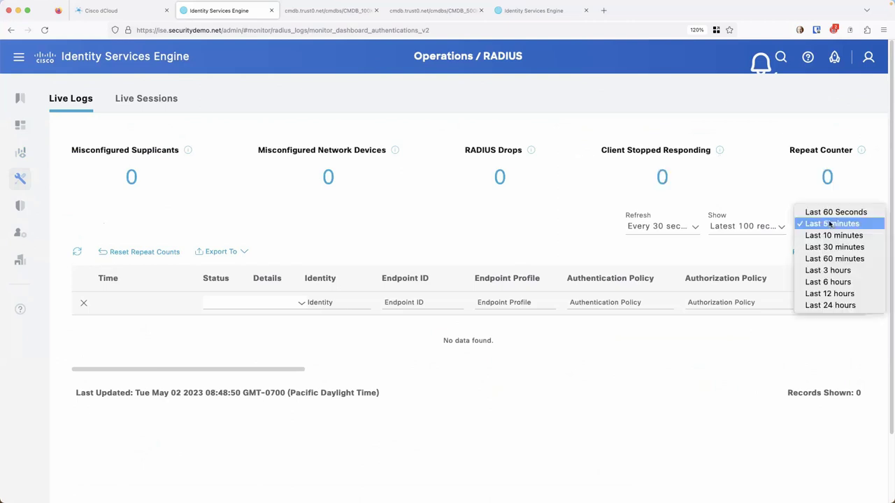
left_click(813, 304)
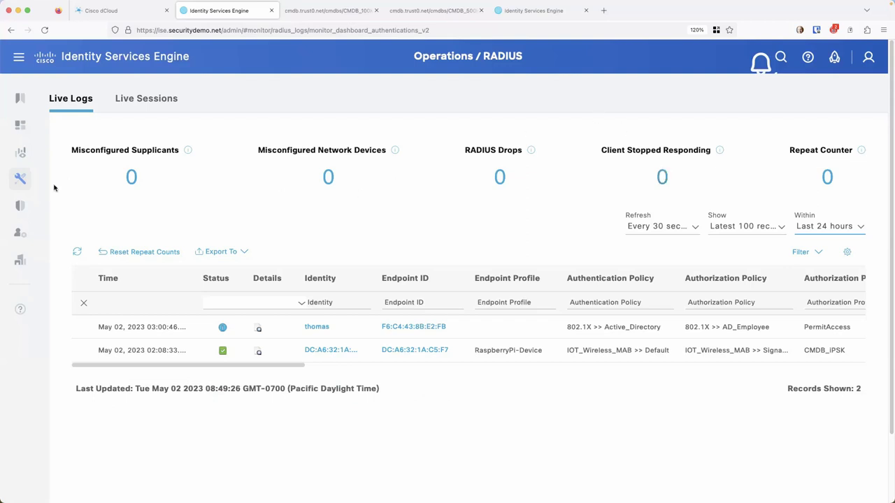
mouse_move(23, 181)
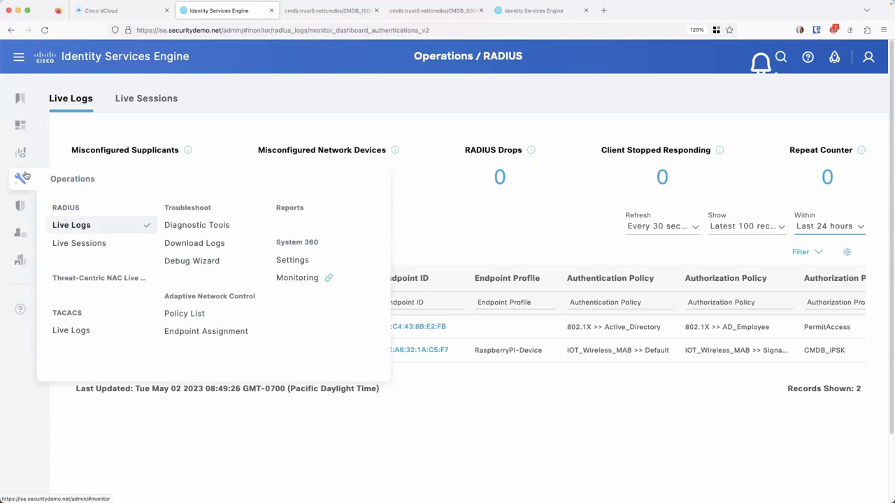
Step: Open endpoint DC:A6:32:1A:C5:F7's Other Attributes from the Endpoints list
mouse_move(25, 158)
left_click(63, 180)
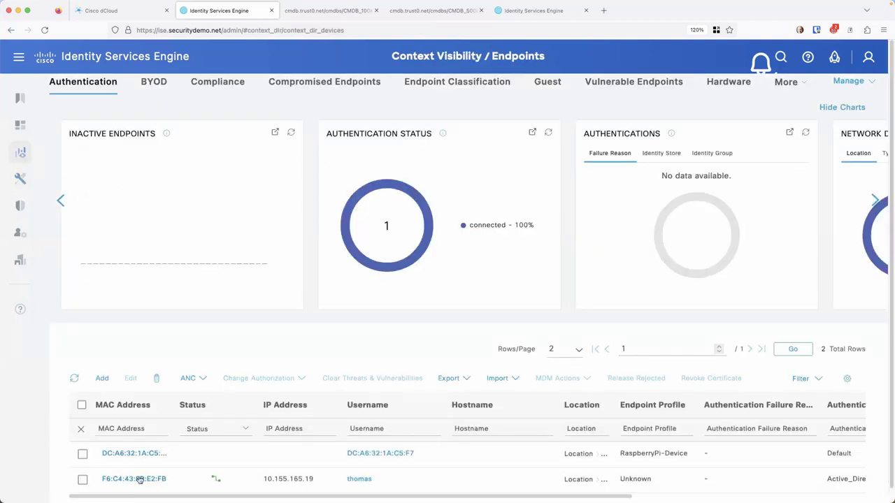
left_click(136, 455)
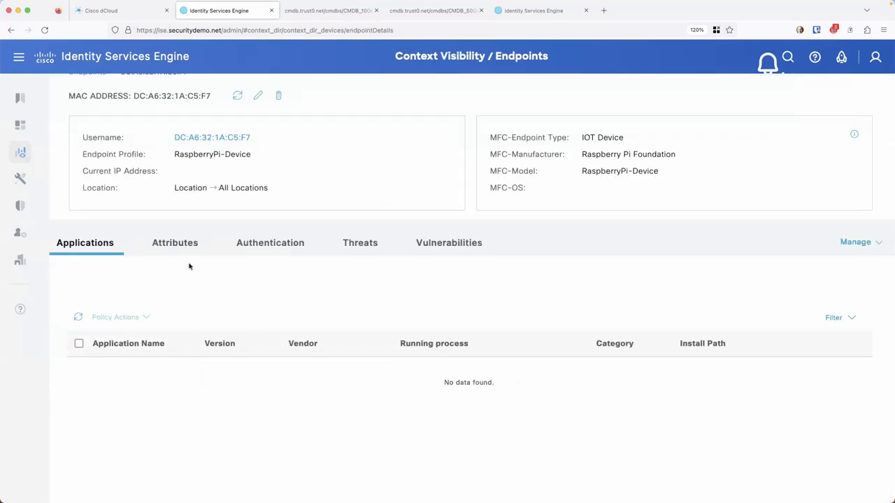
left_click(176, 246)
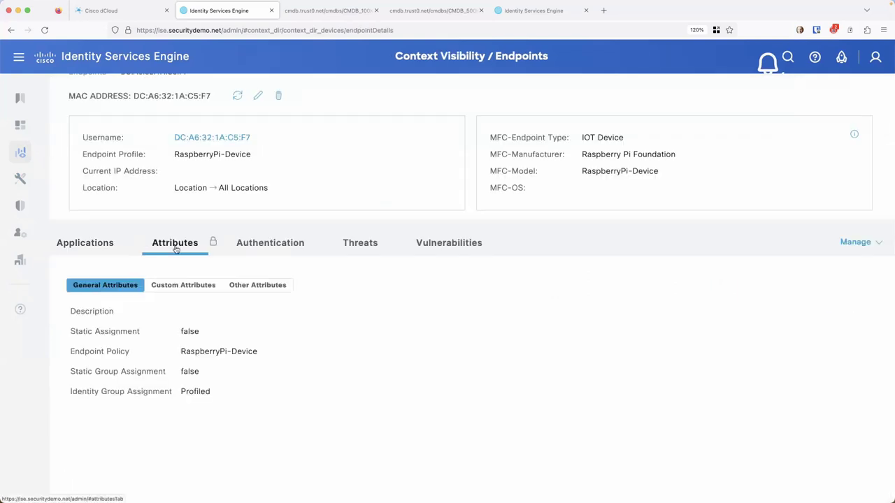
left_click(245, 286)
scroll(320, 391, "down", 1)
scroll(319, 391, "down", 15)
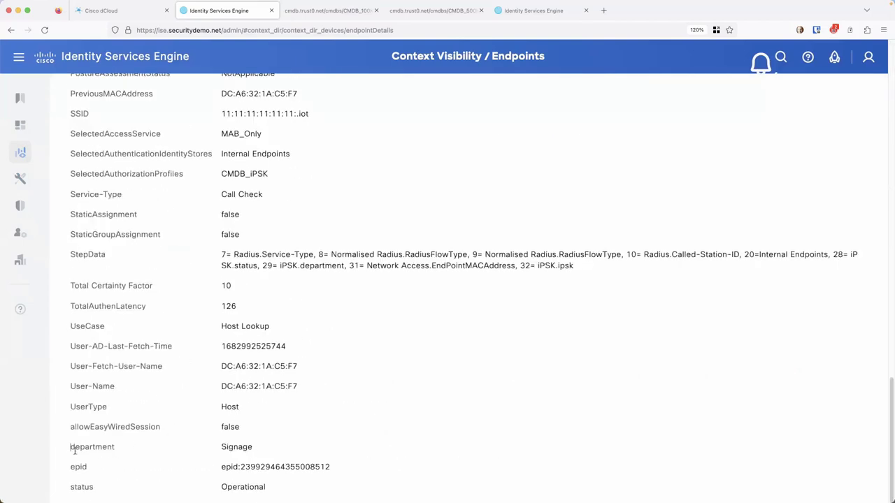
Step: Highlight the department, epid, status, User-Name and SSID attributes
left_click_drag(70, 448, 126, 494)
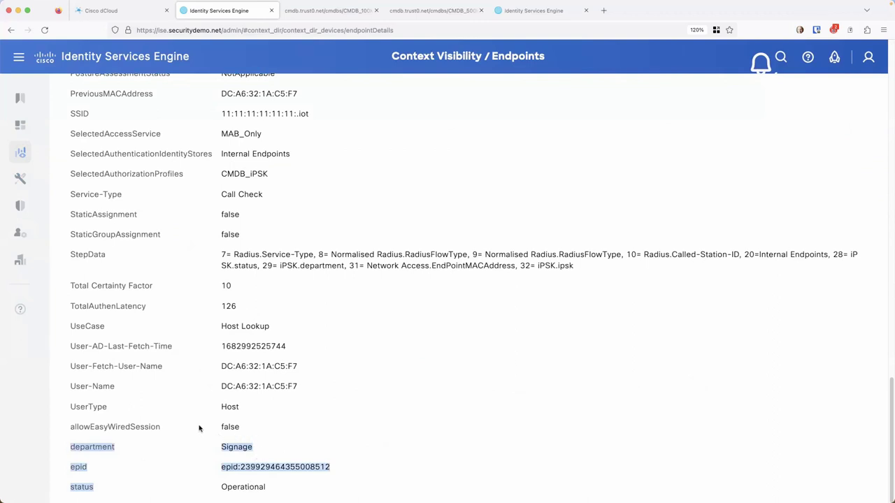
left_click_drag(70, 388, 120, 392)
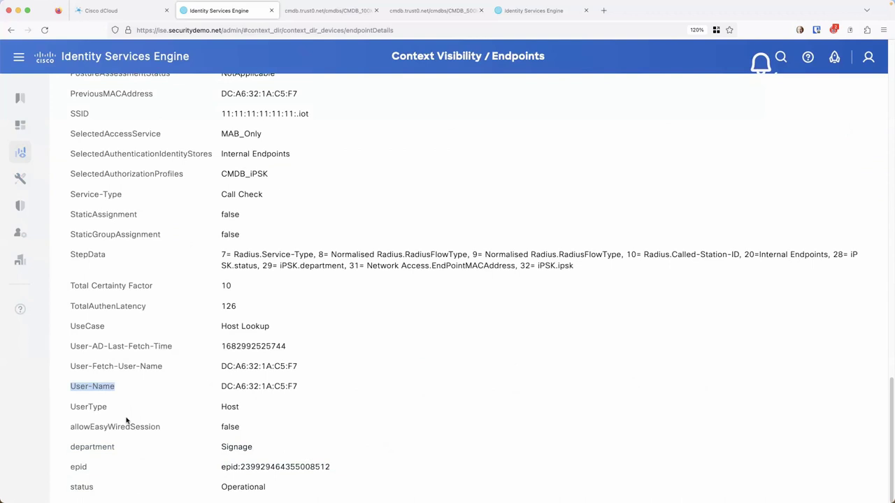
left_click_drag(71, 388, 119, 388)
scroll(98, 385, "up", 2)
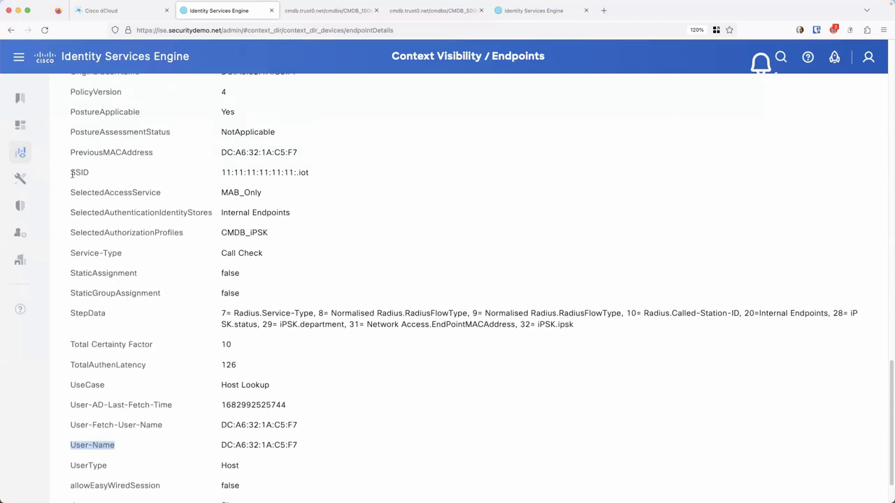
left_click_drag(71, 173, 93, 176)
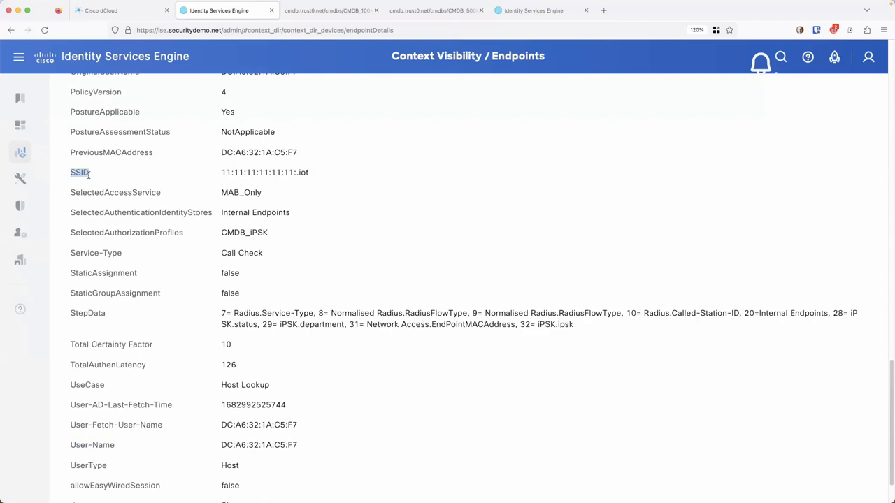
scroll(136, 208, "up", 15)
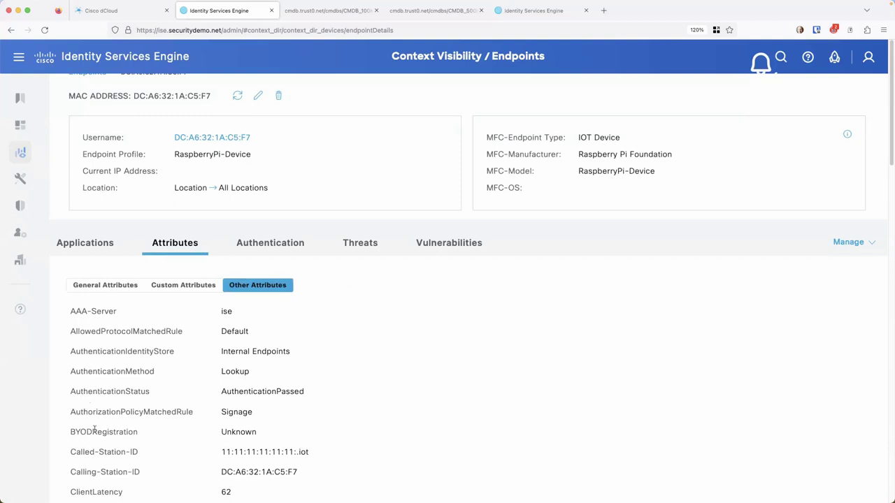
Step: Scroll through SSID iot, profile CMDB_iPSK, department Signage and status Operational, then open Administration navigation
scroll(115, 393, "down", 1)
scroll(114, 393, "down", 5)
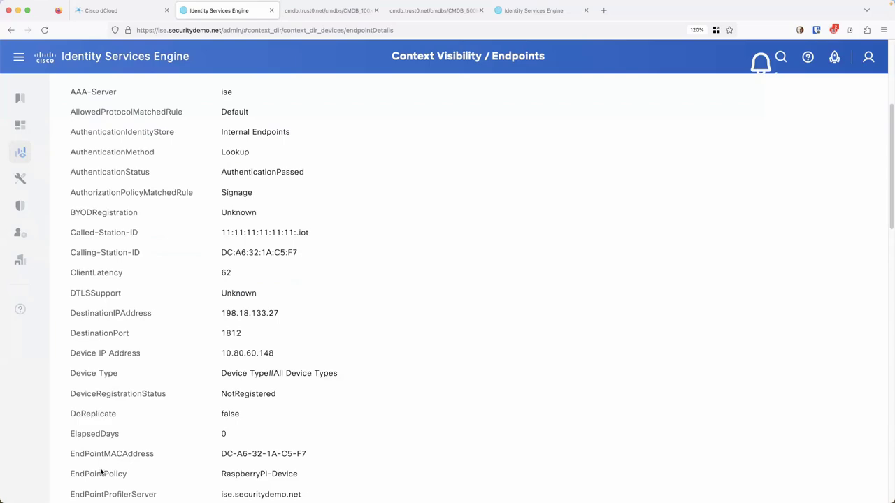
scroll(101, 472, "down", 10)
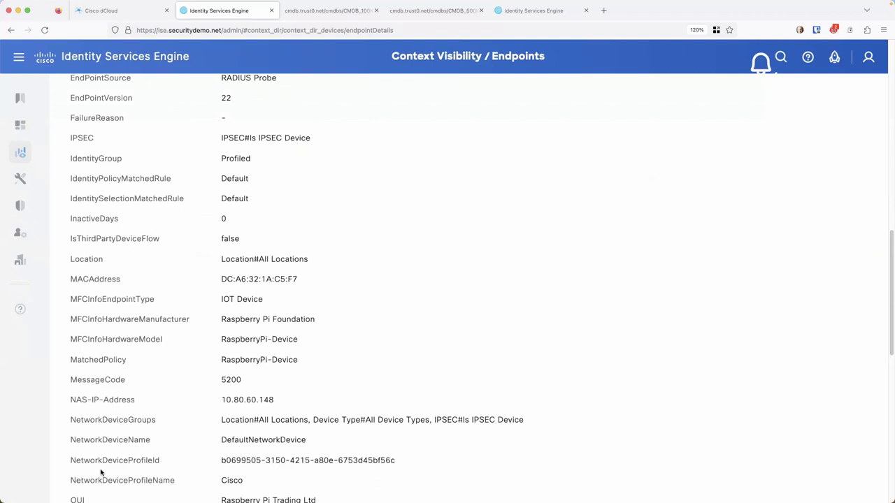
scroll(101, 473, "down", 5)
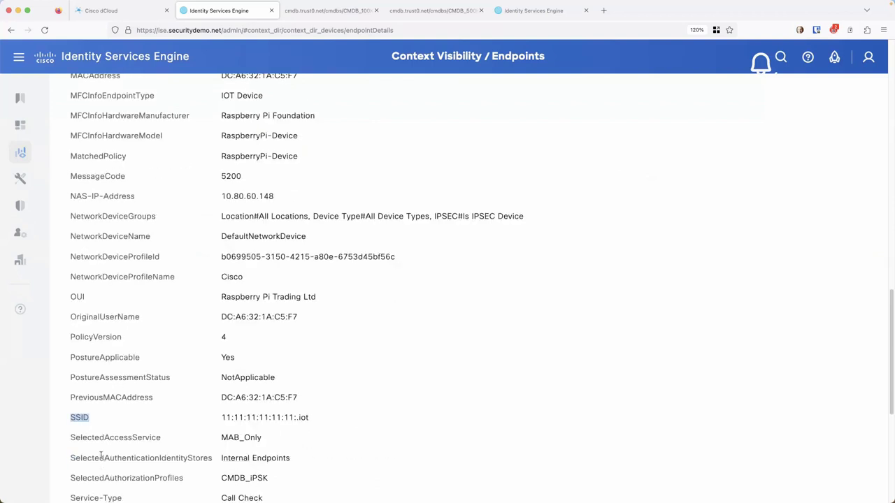
scroll(101, 456, "down", 7)
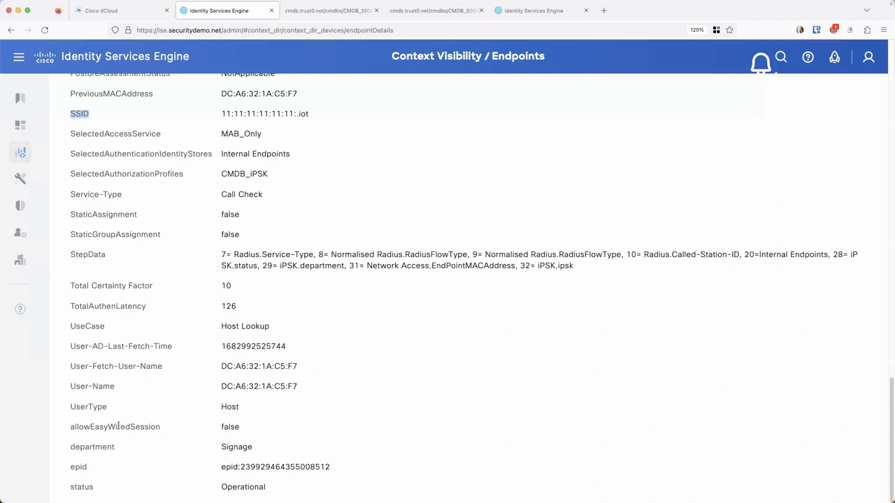
left_click(21, 179)
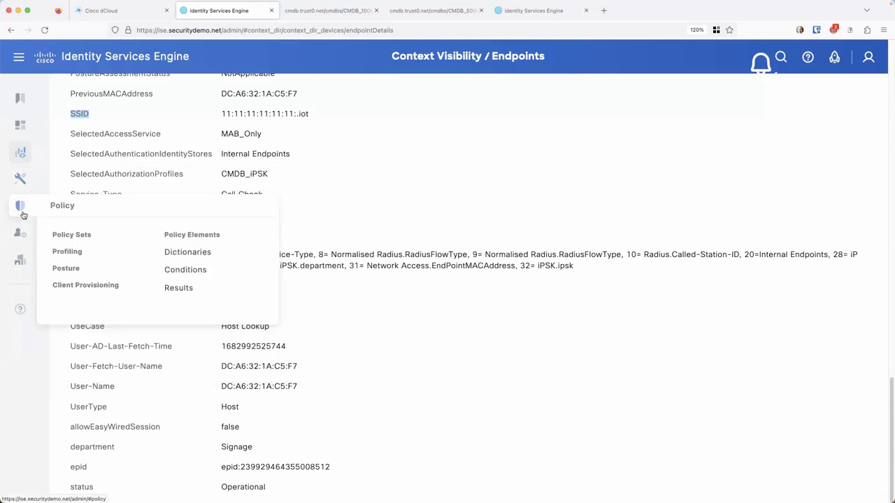
mouse_move(19, 235)
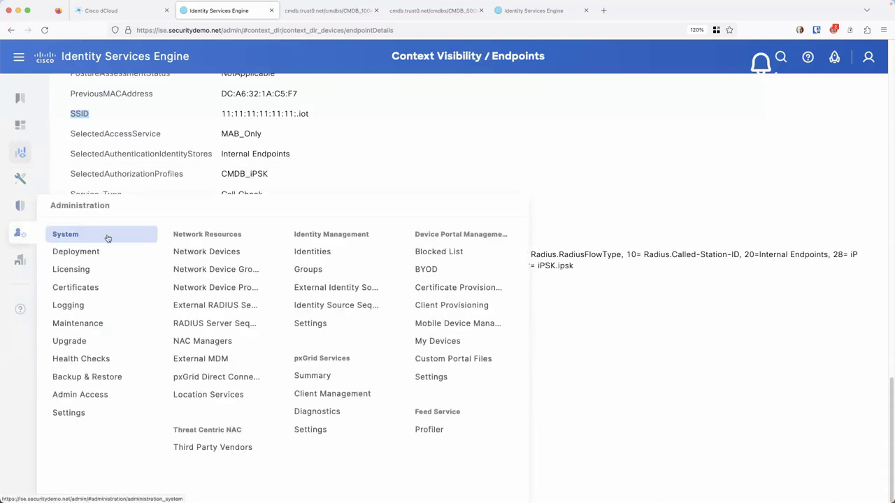
Step: Open the CMDB_100K connector for editing from pxGrid Direct Connectors
left_click(205, 377)
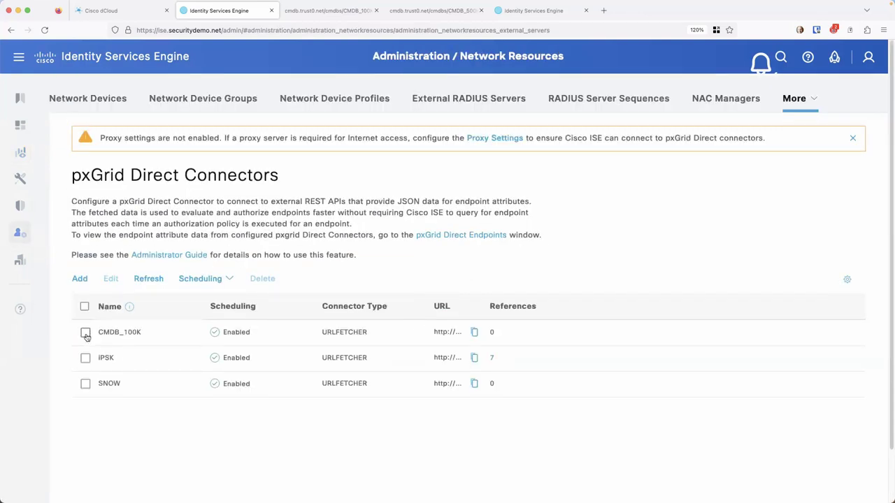
left_click(85, 334)
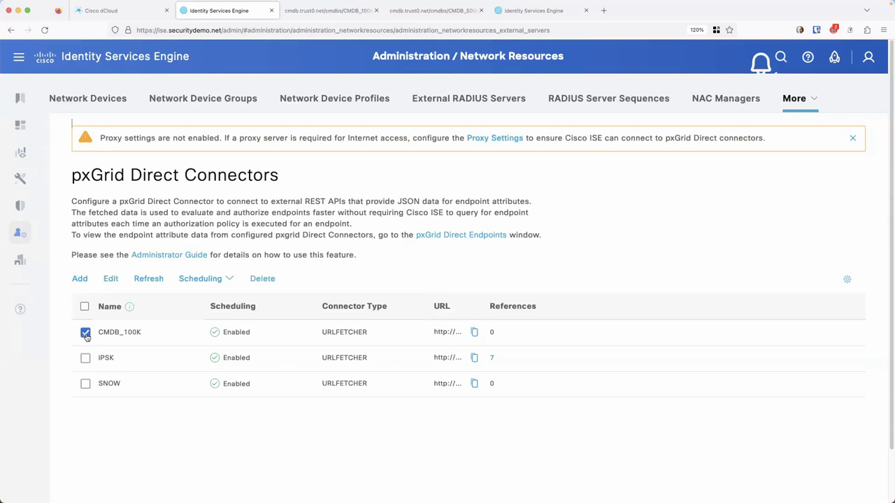
left_click(111, 279)
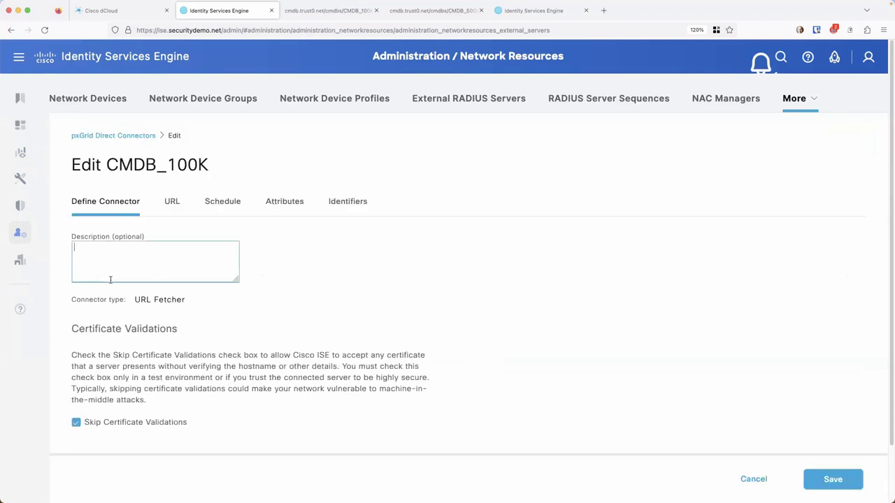
Step: Inspect the connector's URL and Incremental URL fields, then view its sync schedule
left_click(171, 207)
left_click(103, 333)
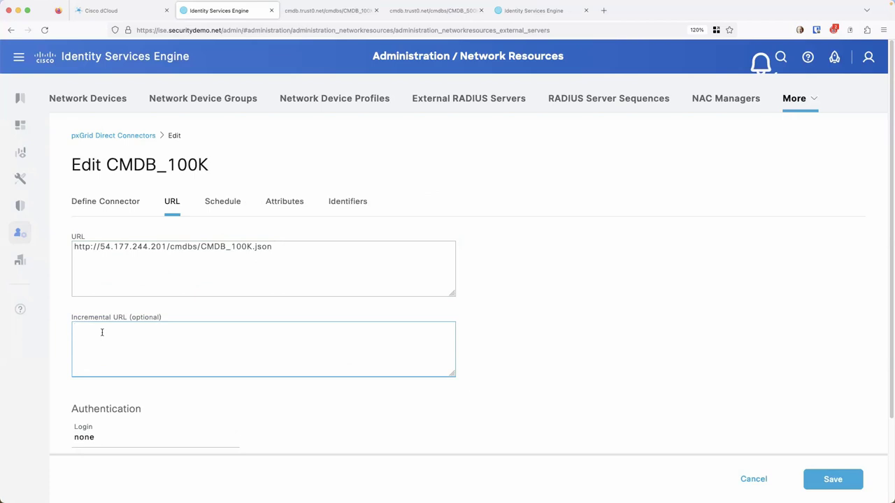
left_click(139, 257)
key("alt+shift+Left")
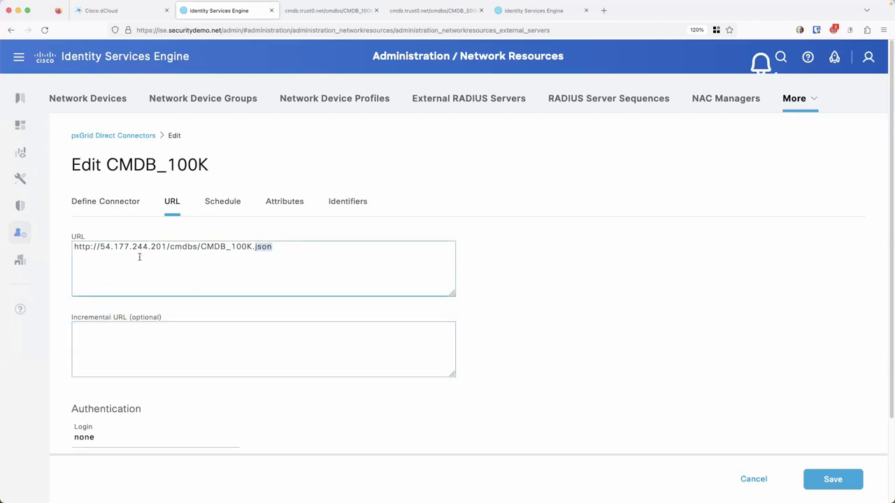
double_click(141, 247)
left_click(282, 246)
left_click(219, 204)
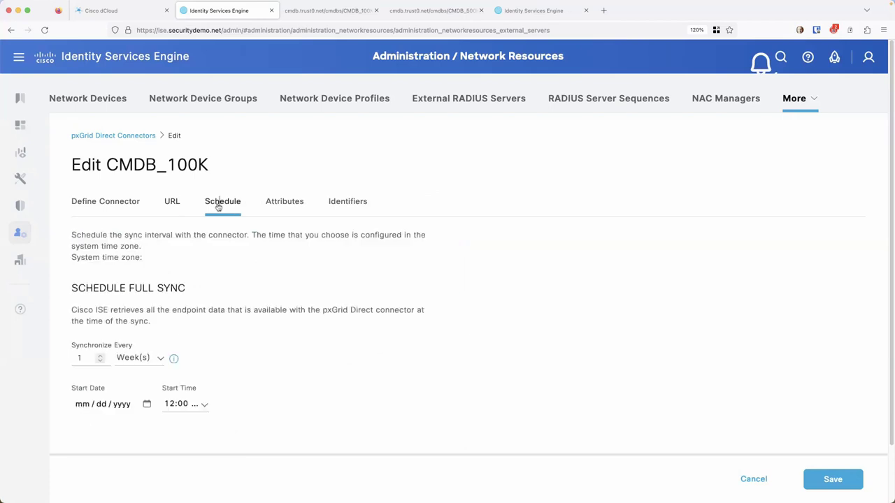
Step: Highlight the SCHEDULE FULL SYNC heading and expand the navigation menu
left_click_drag(78, 288, 187, 290)
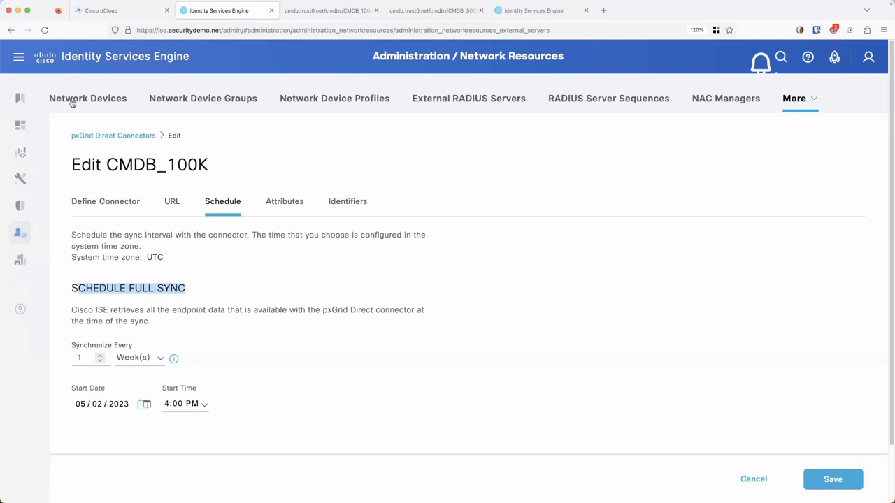
left_click(18, 59)
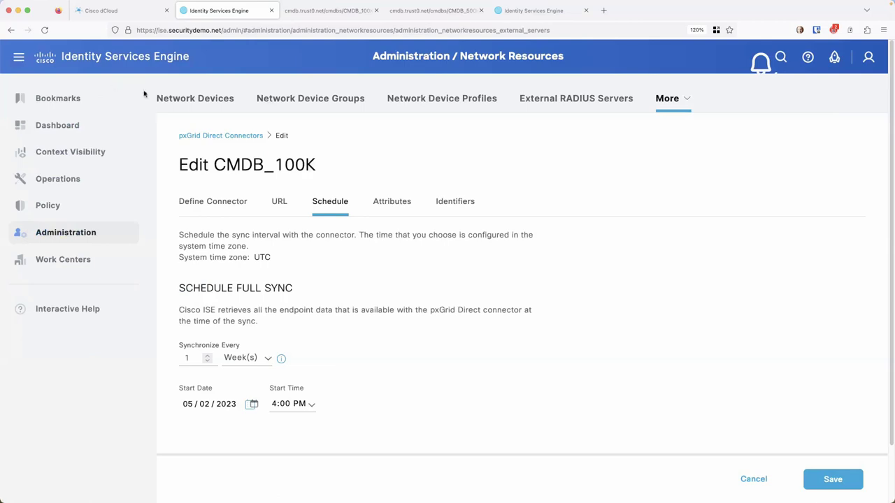
Step: Go to RADIUS Live Logs, discarding the unsaved CMDB_100K connector edits
mouse_move(99, 154)
mouse_move(65, 179)
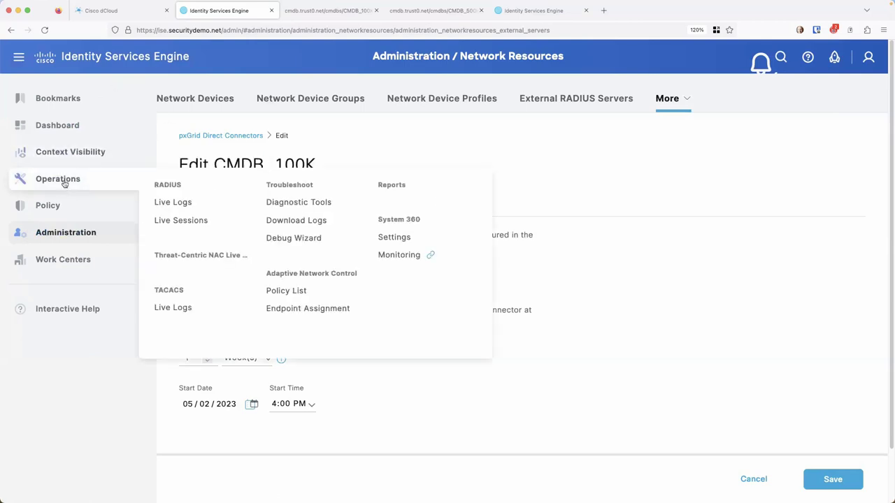
left_click(167, 201)
left_click(454, 176)
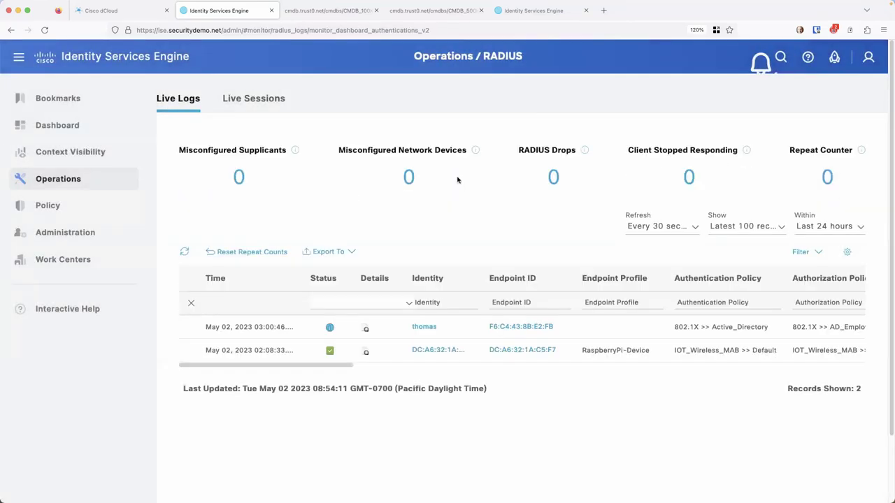
Step: Browse the live log column choices, then close the panel
left_click(847, 252)
left_click_drag(859, 362, 858, 493)
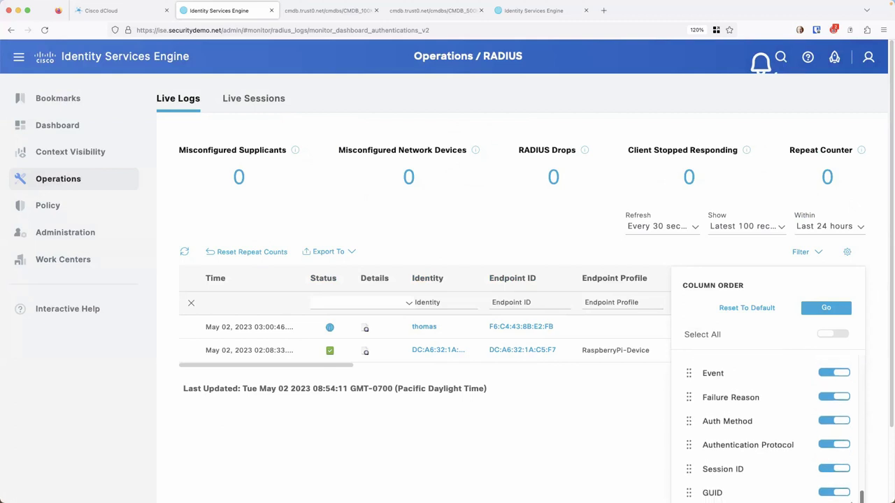
left_click(583, 423)
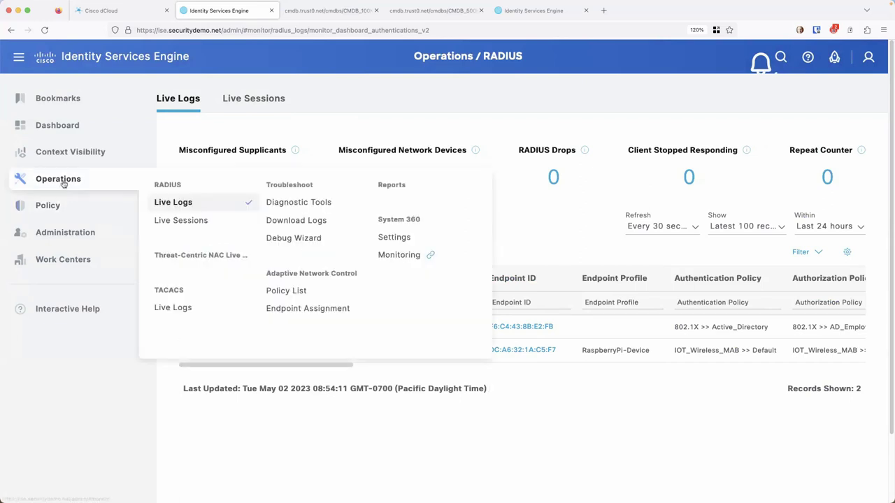
Step: Open the Context Visibility Endpoints list and turn on every column with Select All
mouse_move(66, 156)
left_click(165, 158)
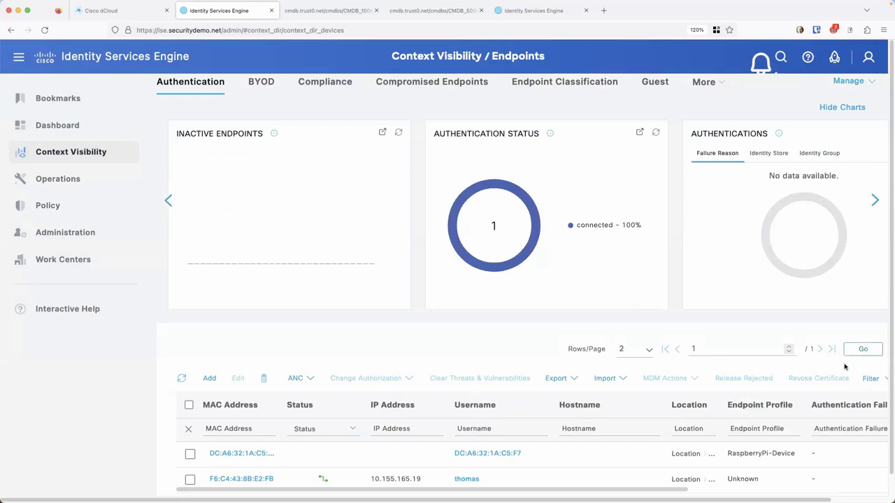
scroll(836, 366, "right", 3)
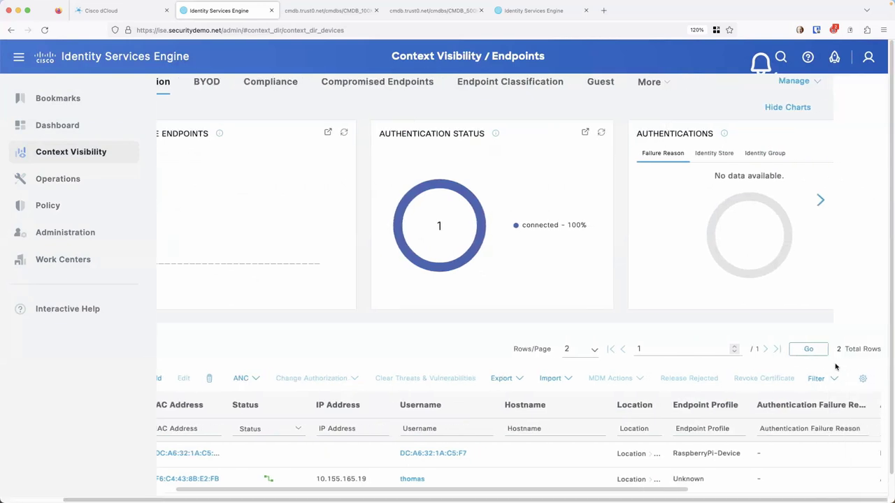
left_click(869, 380)
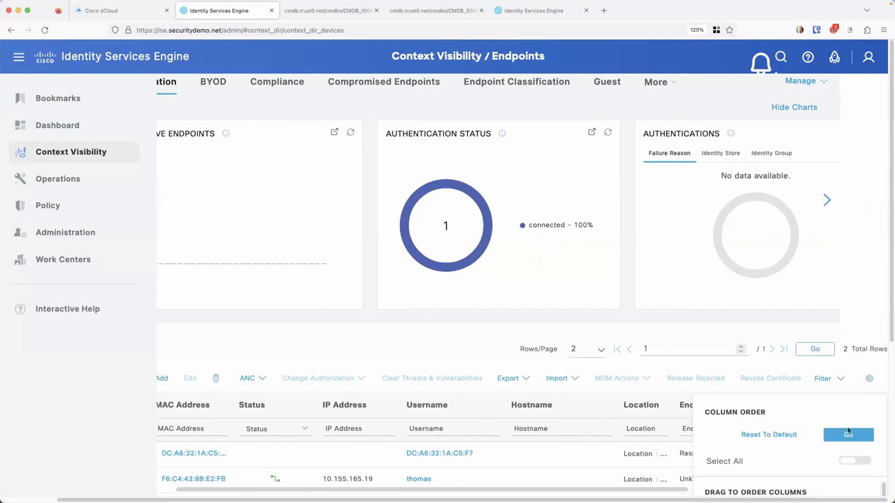
left_click(853, 461)
left_click(849, 435)
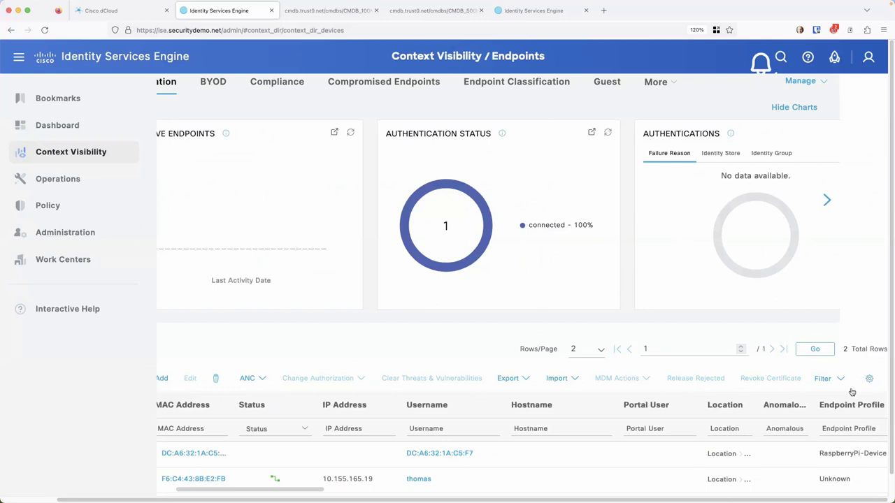
Step: Scroll the endpoints table sideways to reveal the Raspberry Pi's MFC IOT Device attributes
scroll(822, 424, "left", 2)
scroll(822, 424, "right", 10)
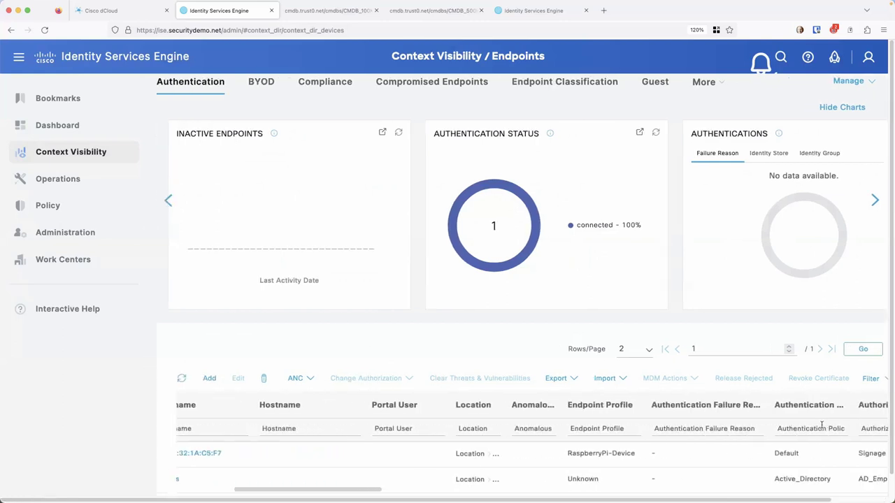
scroll(822, 424, "right", 2)
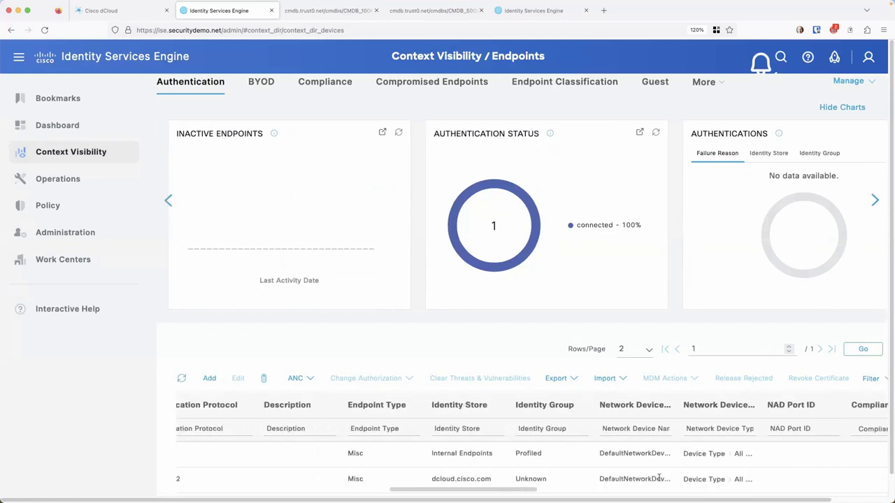
left_click_drag(502, 497, 870, 489)
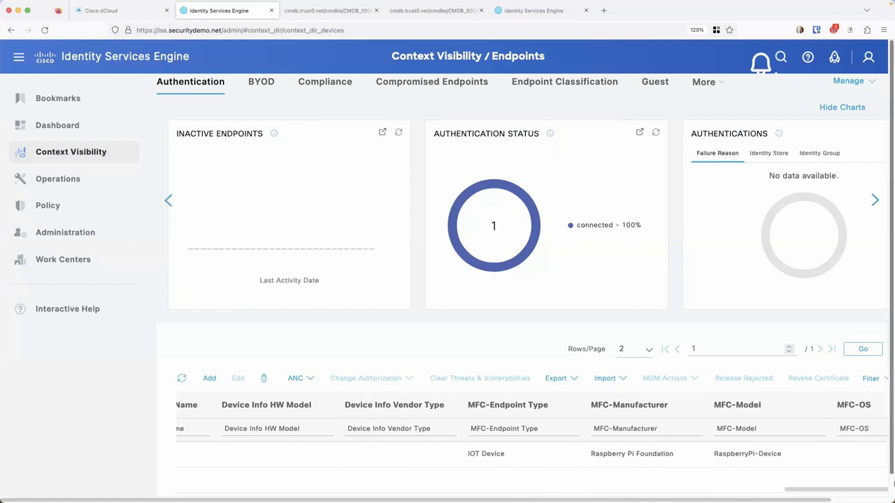
left_click_drag(870, 490, 246, 493)
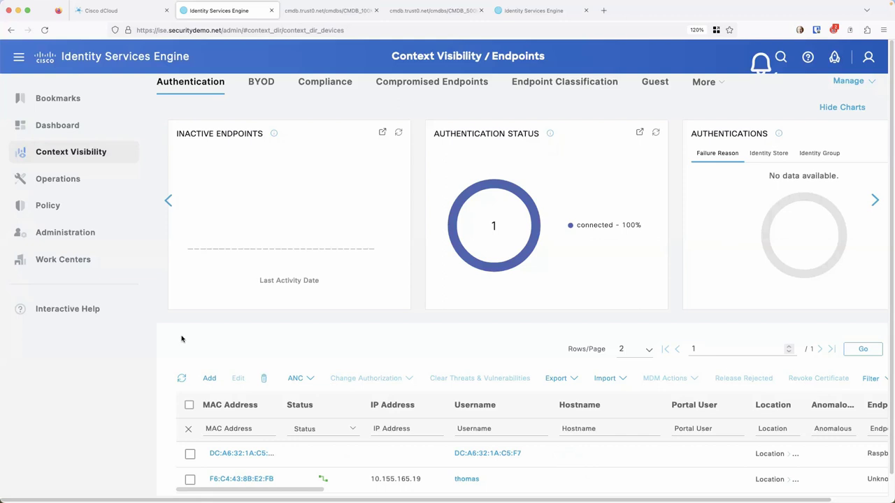
left_click(782, 57)
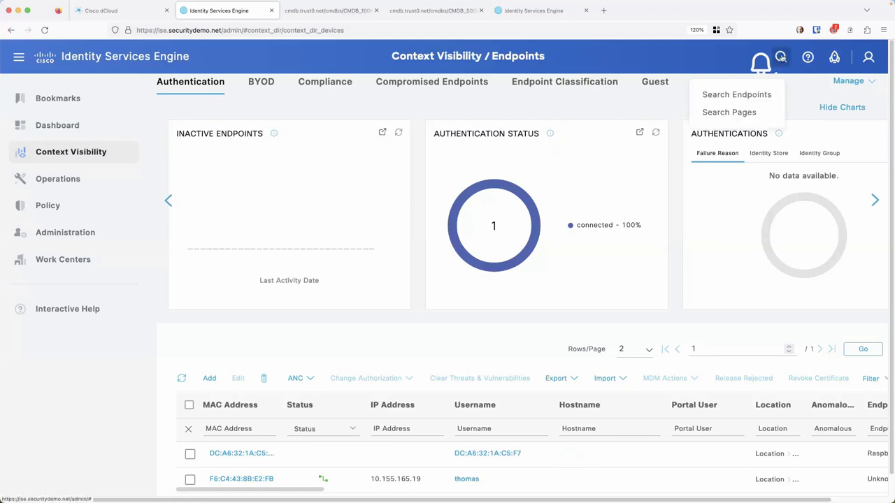
left_click(748, 94)
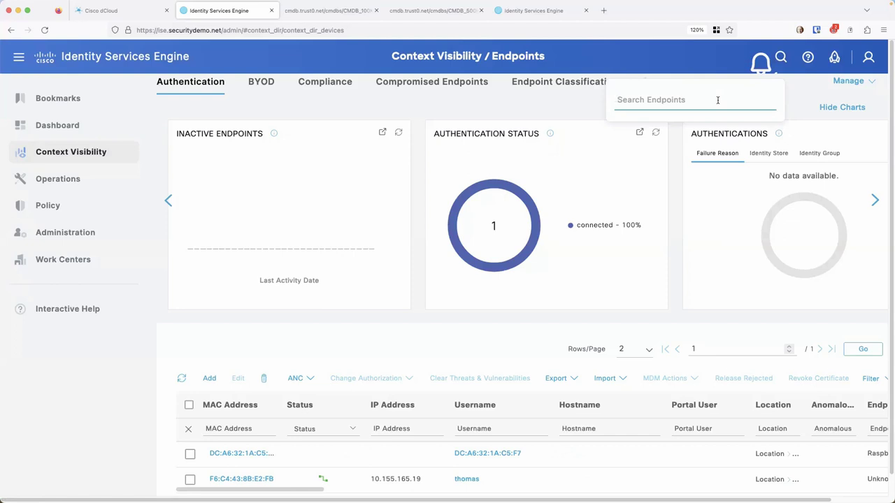
type("signage")
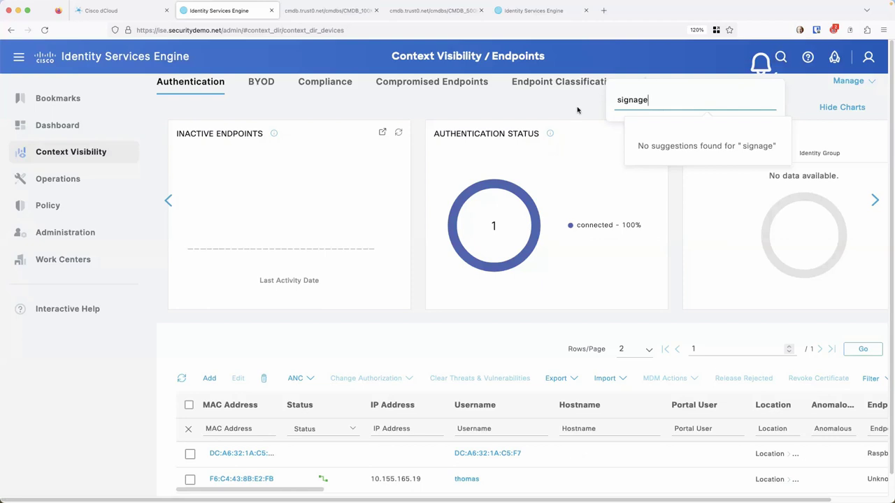
left_click(219, 343)
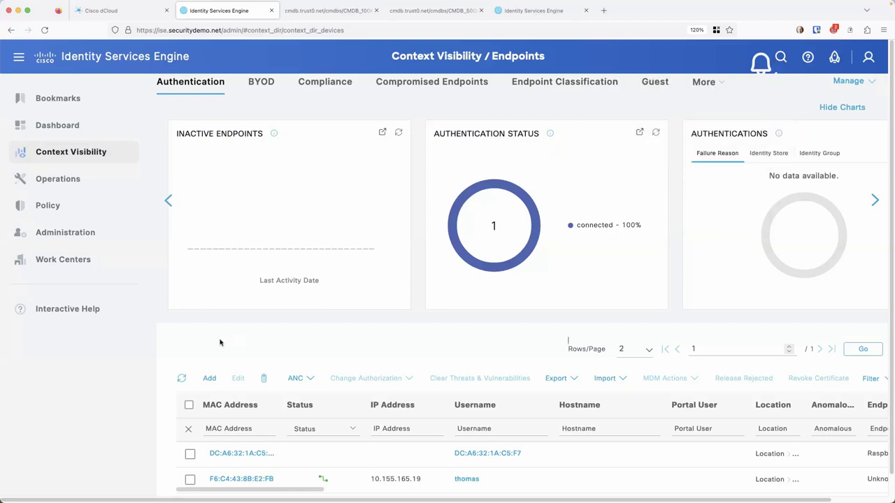